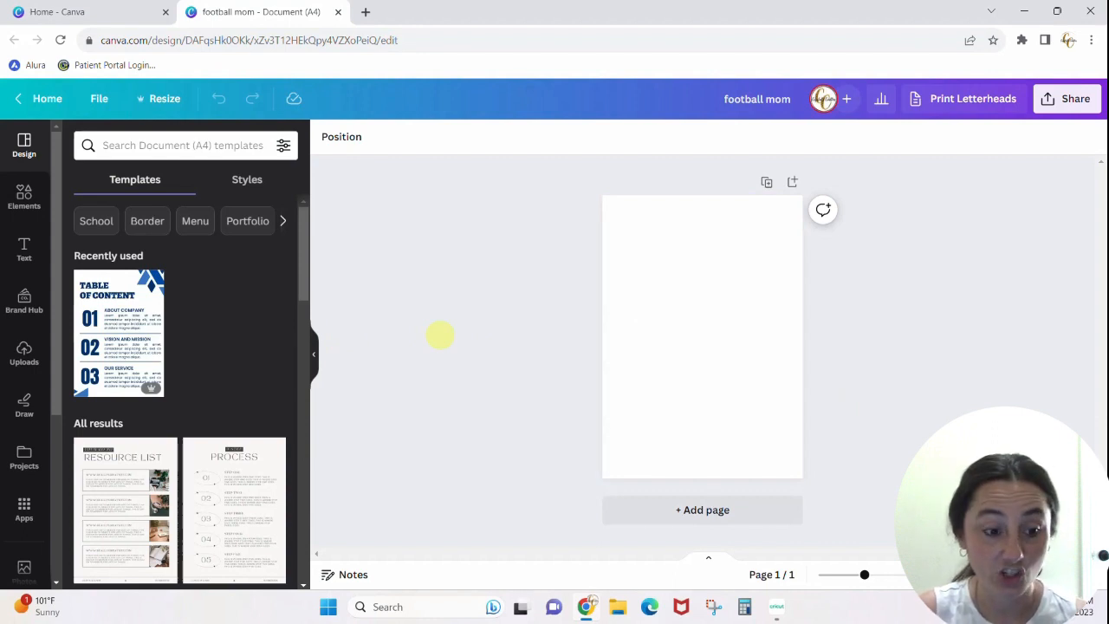
# - Add a text box reading "MAMA" to the blank page
pyautogui.click(667, 349)
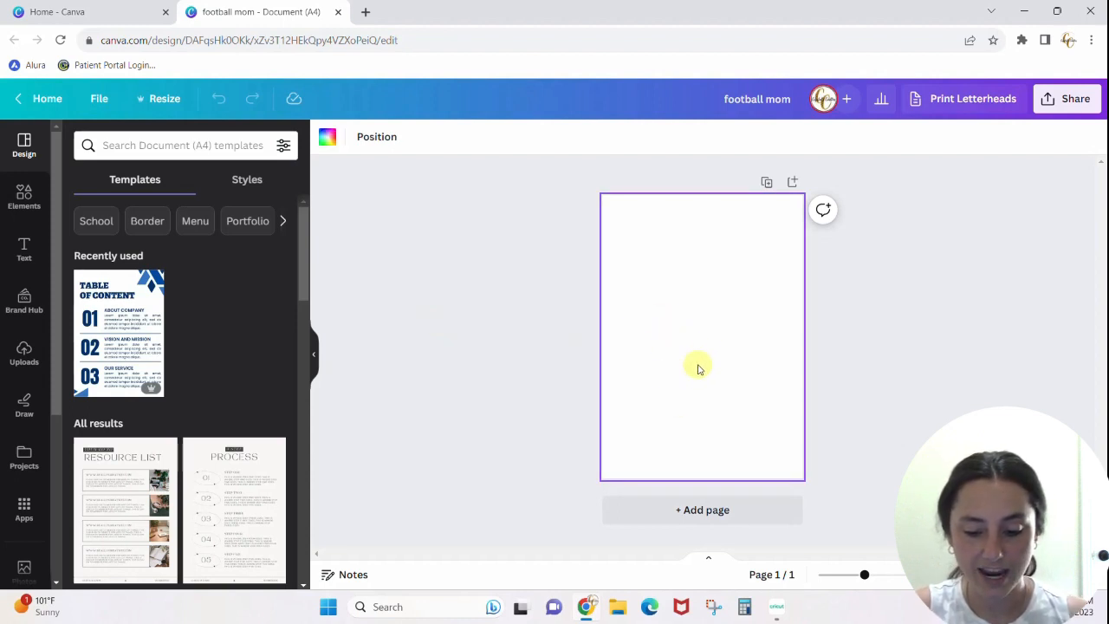
pyautogui.click(862, 575)
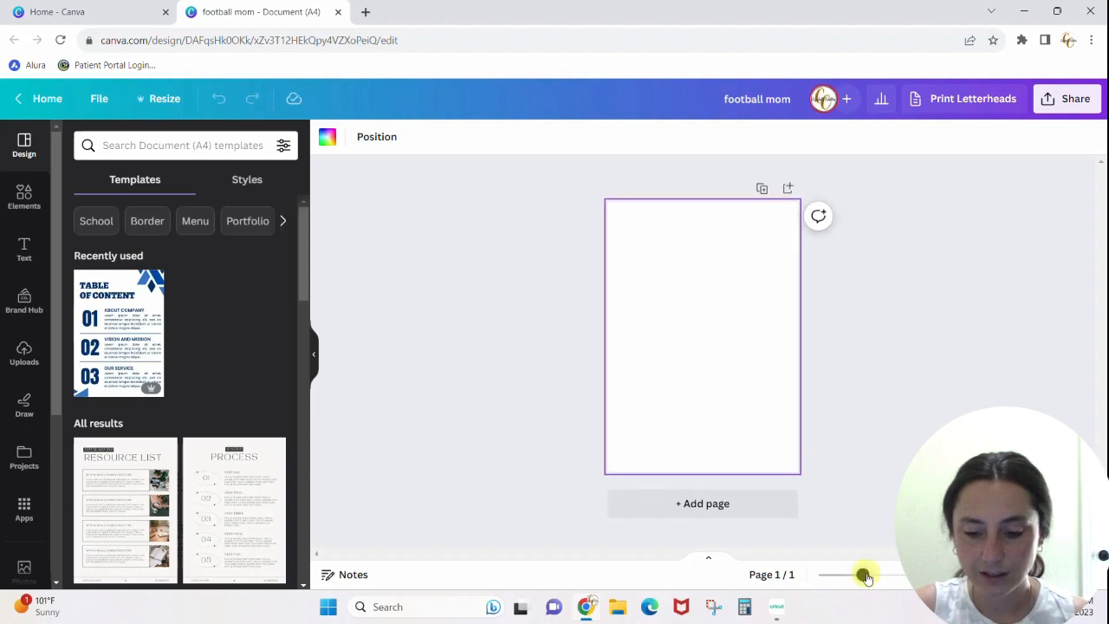
pyautogui.moveTo(864, 576); pyautogui.dragTo(875, 575)
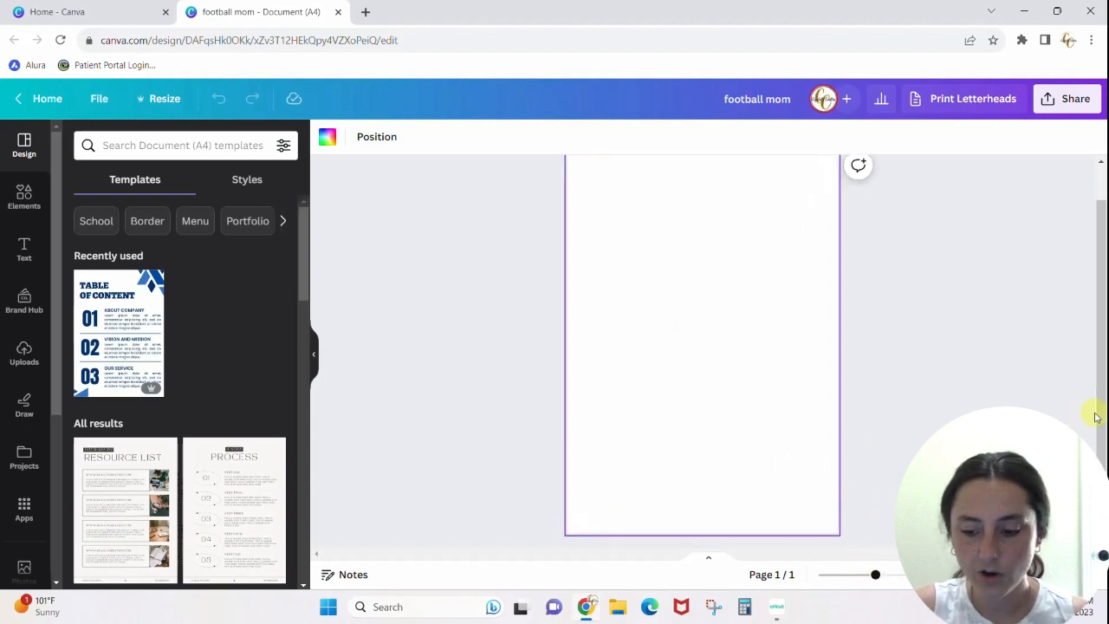
pyautogui.moveTo(1097, 413); pyautogui.dragTo(1096, 398)
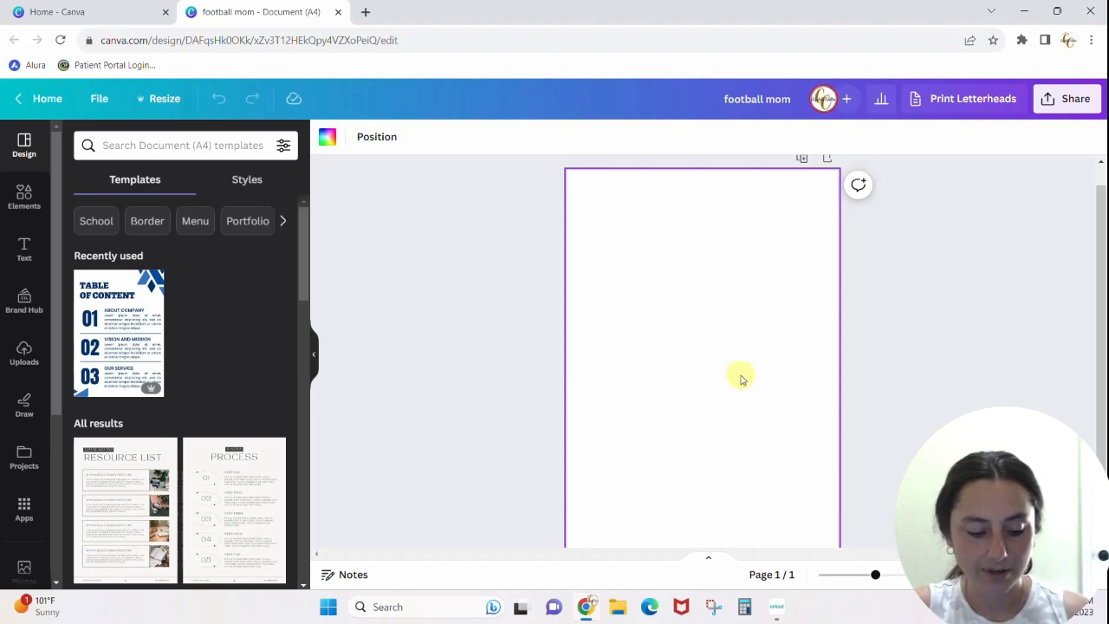
pyautogui.press('t')
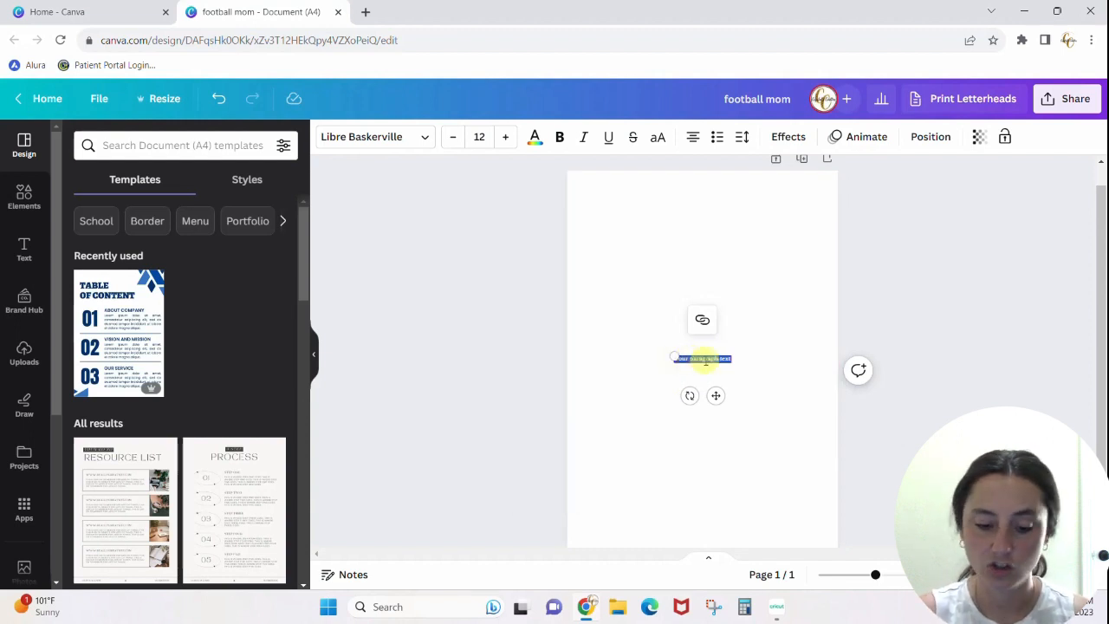
pyautogui.press('capslock')
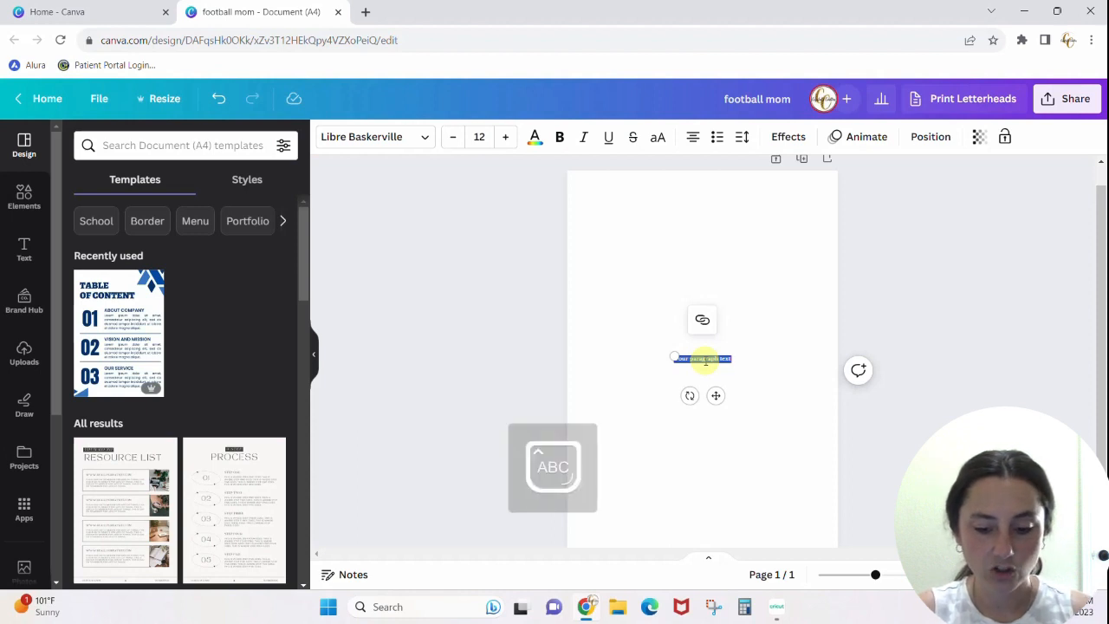
pyautogui.write('FOOT')
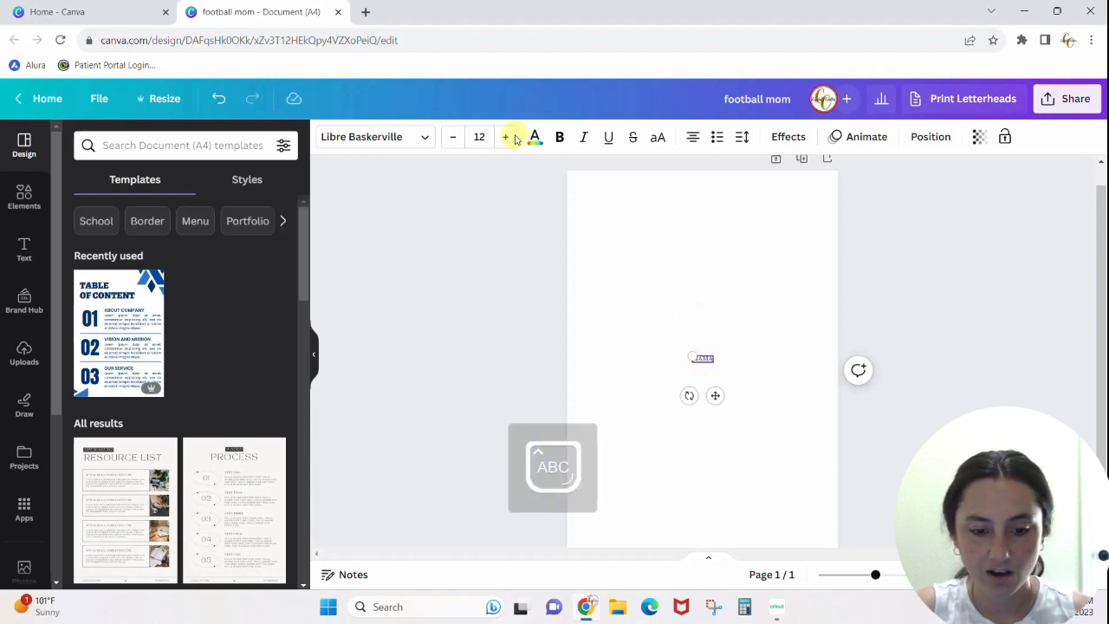
# - Set the MAMA text's font size to 100
pyautogui.click(480, 137)
pyautogui.write('100')
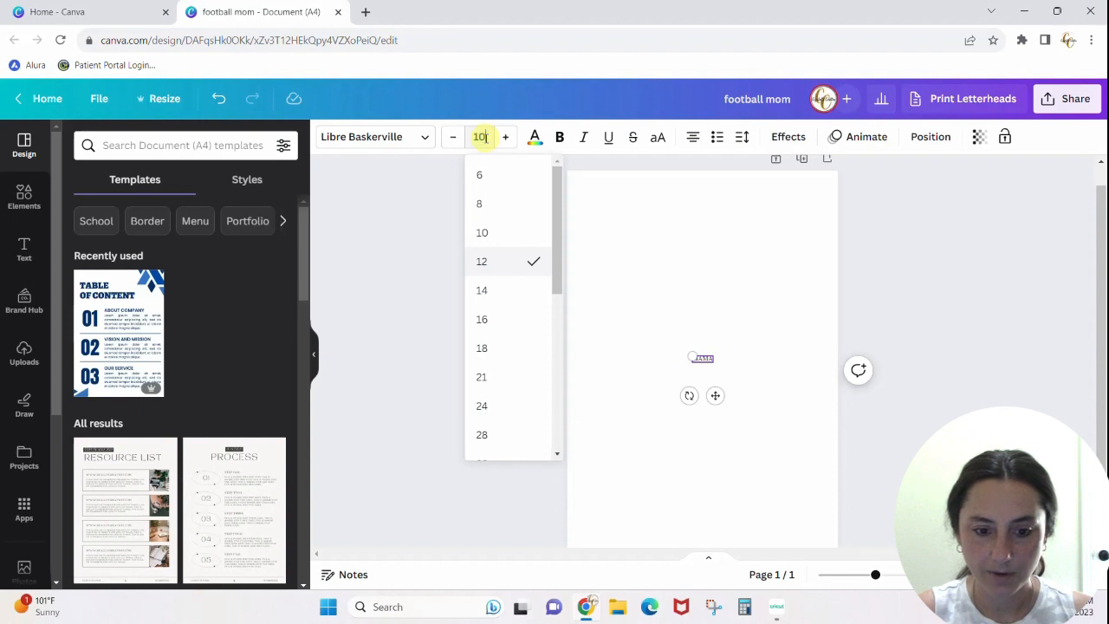
pyautogui.press('Return')
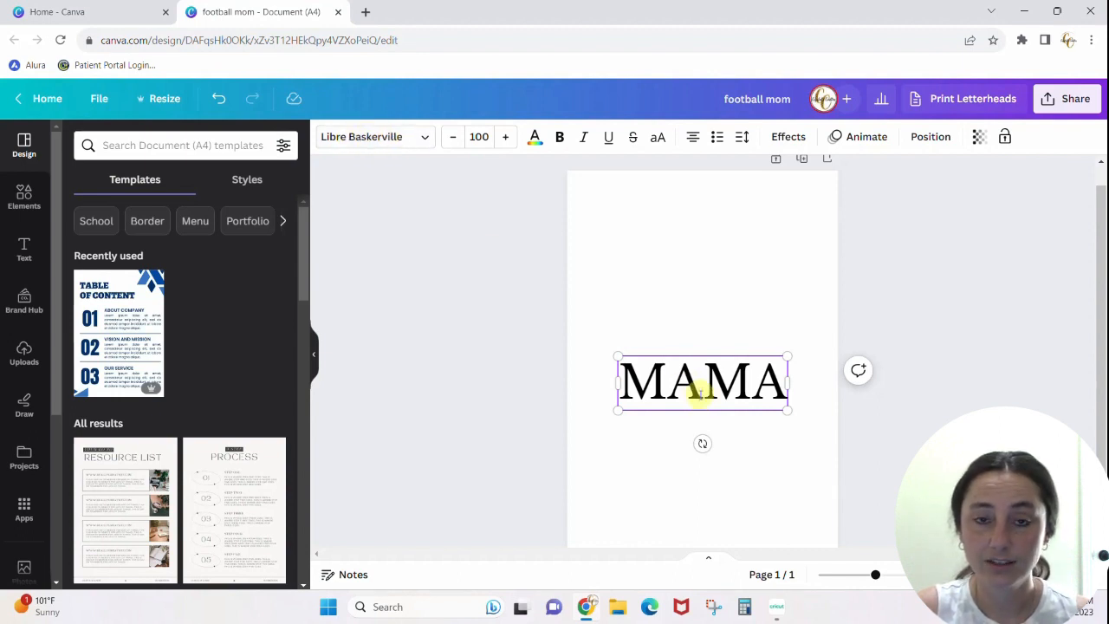
pyautogui.click(700, 309)
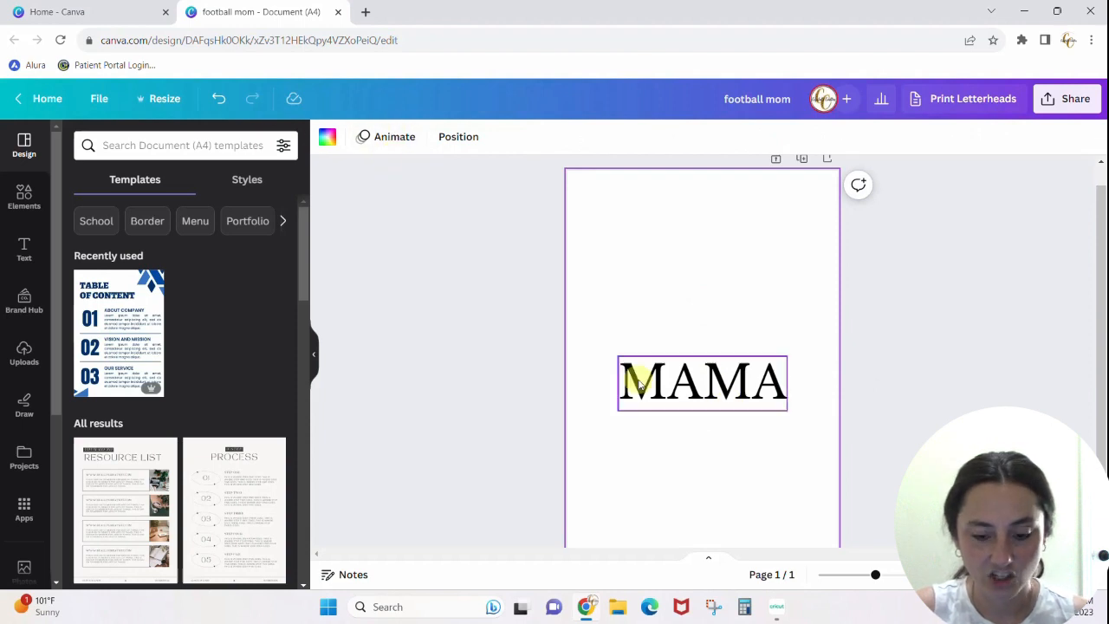
# - Change the MAMA text's font to Druzhba Retro, found in the Retro font category
pyautogui.click(716, 393)
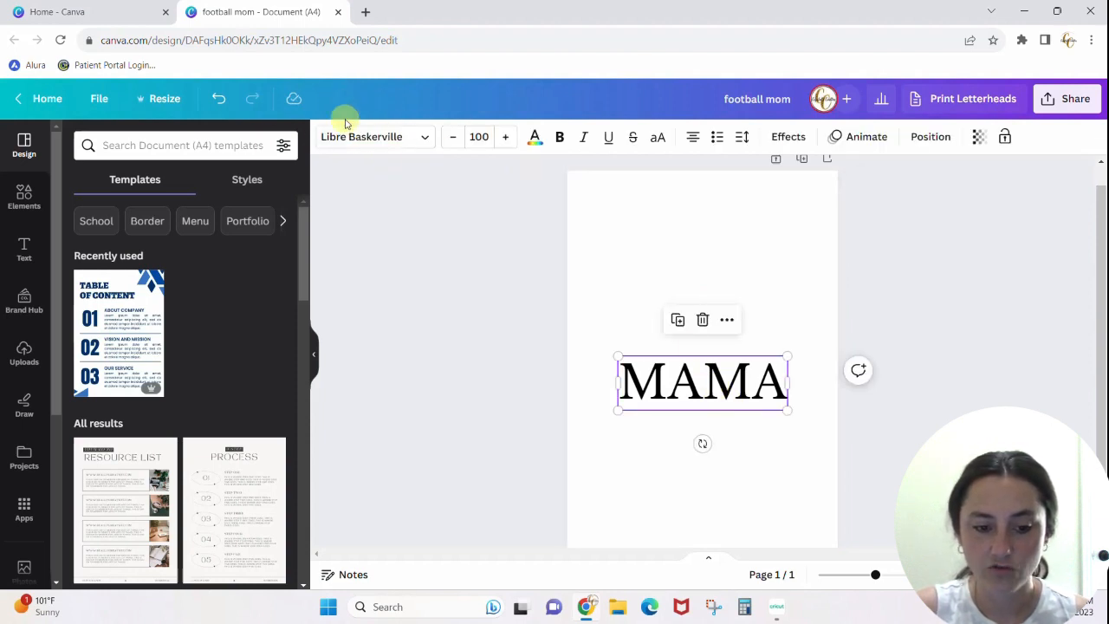
pyautogui.click(428, 141)
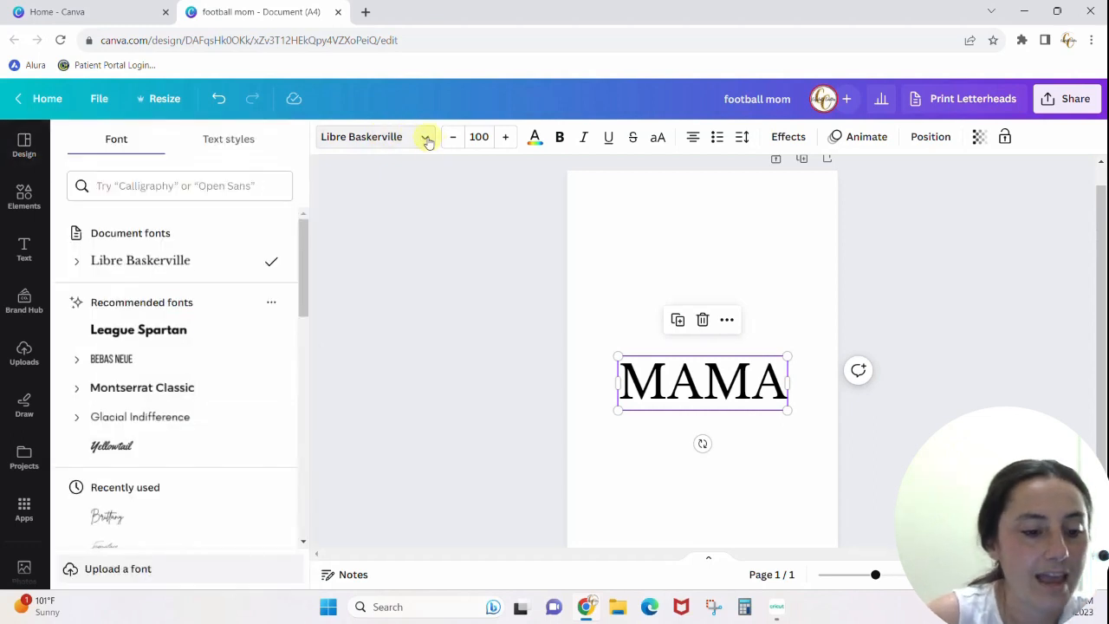
pyautogui.click(176, 185)
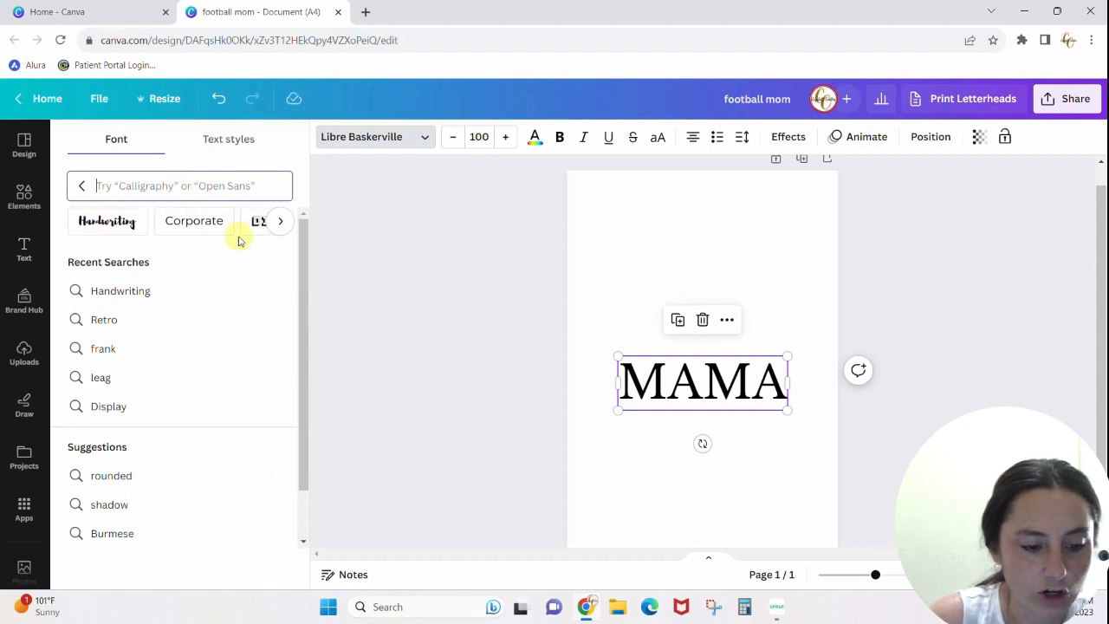
pyautogui.click(282, 222)
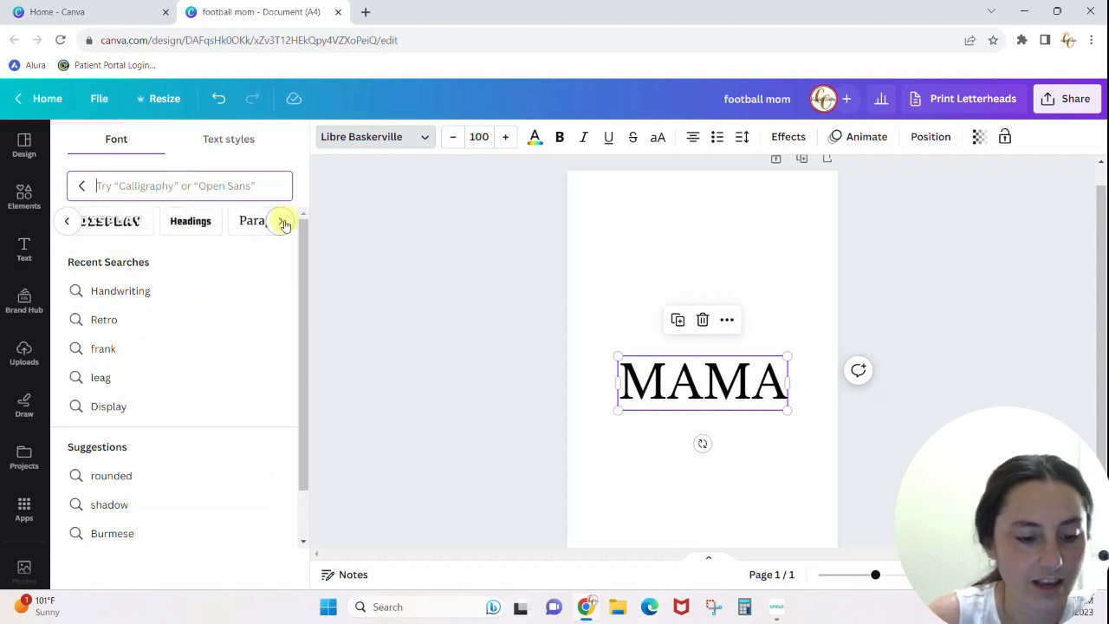
pyautogui.click(282, 223)
pyautogui.click(283, 222)
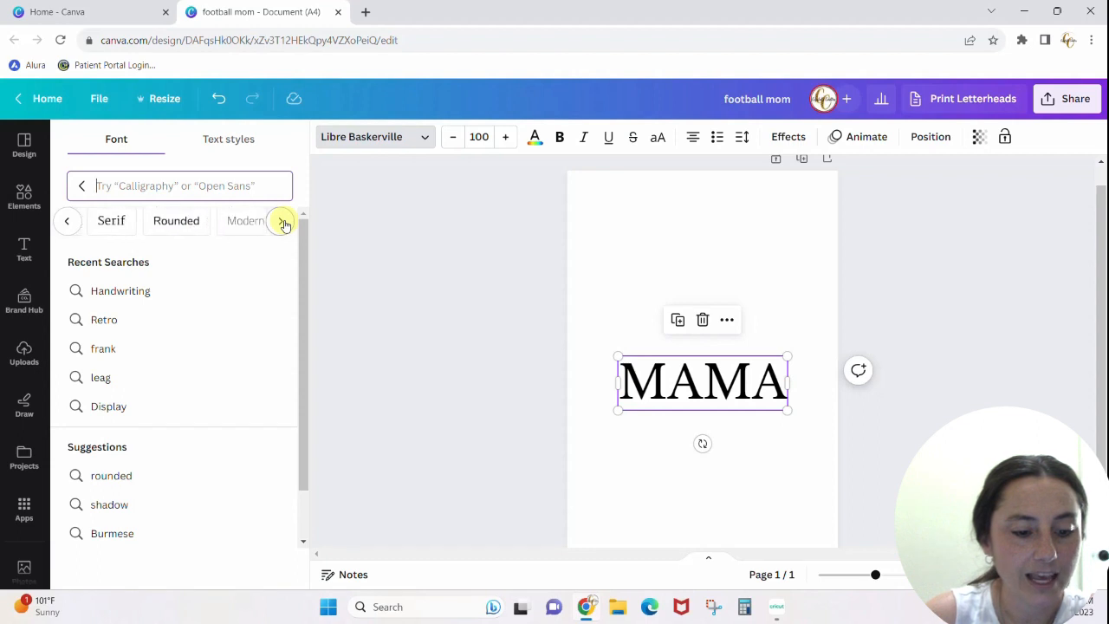
pyautogui.click(282, 222)
pyautogui.click(282, 223)
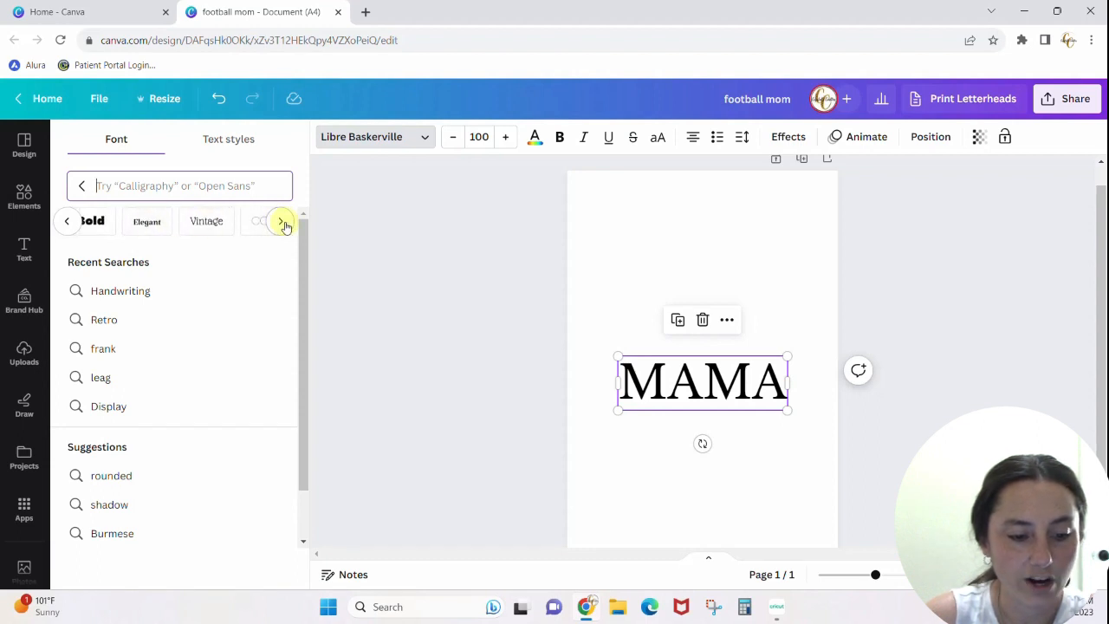
pyautogui.click(156, 223)
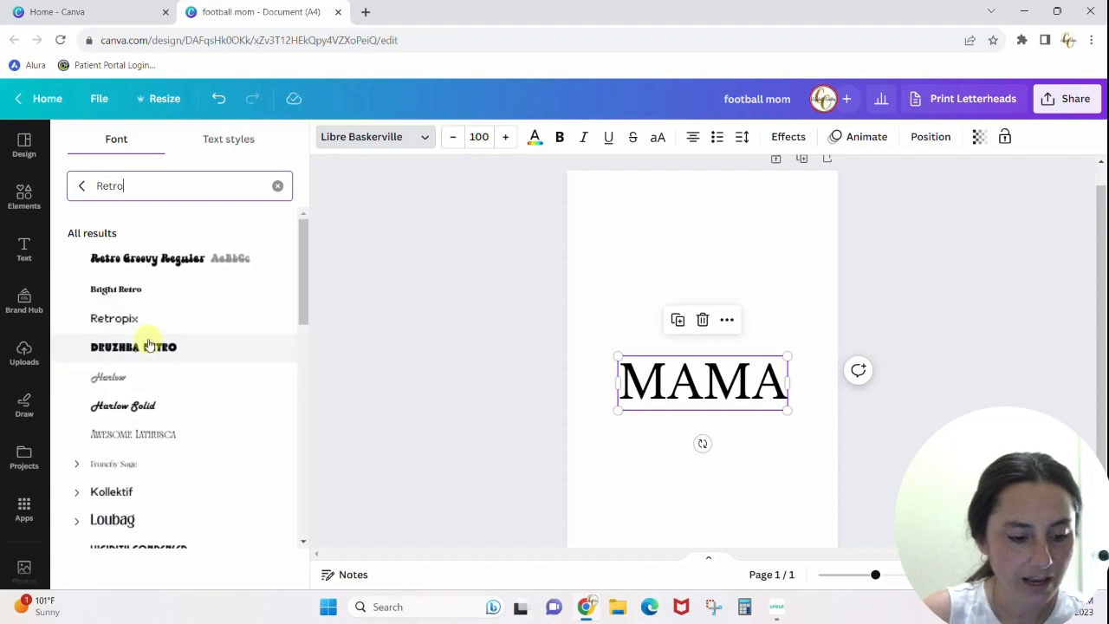
pyautogui.click(149, 350)
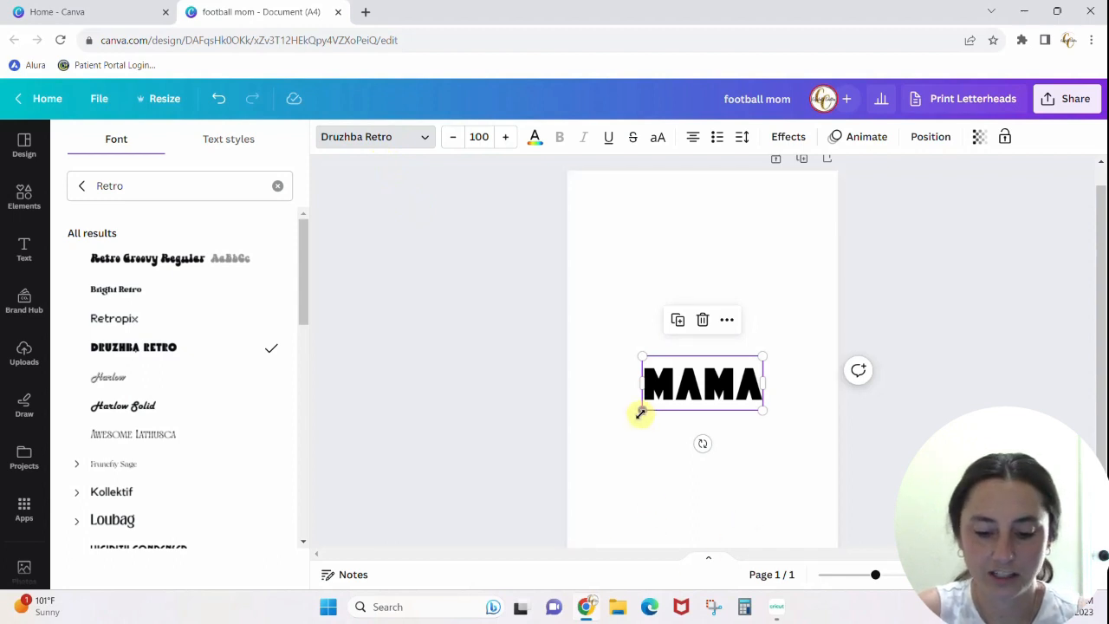
# - Enlarge the MAMA text to nearly the page width, about size 211, and move it to the upper half of the page
pyautogui.moveTo(641, 414); pyautogui.dragTo(587, 456)
pyautogui.moveTo(763, 356); pyautogui.dragTo(831, 322)
pyautogui.moveTo(754, 404); pyautogui.dragTo(754, 316)
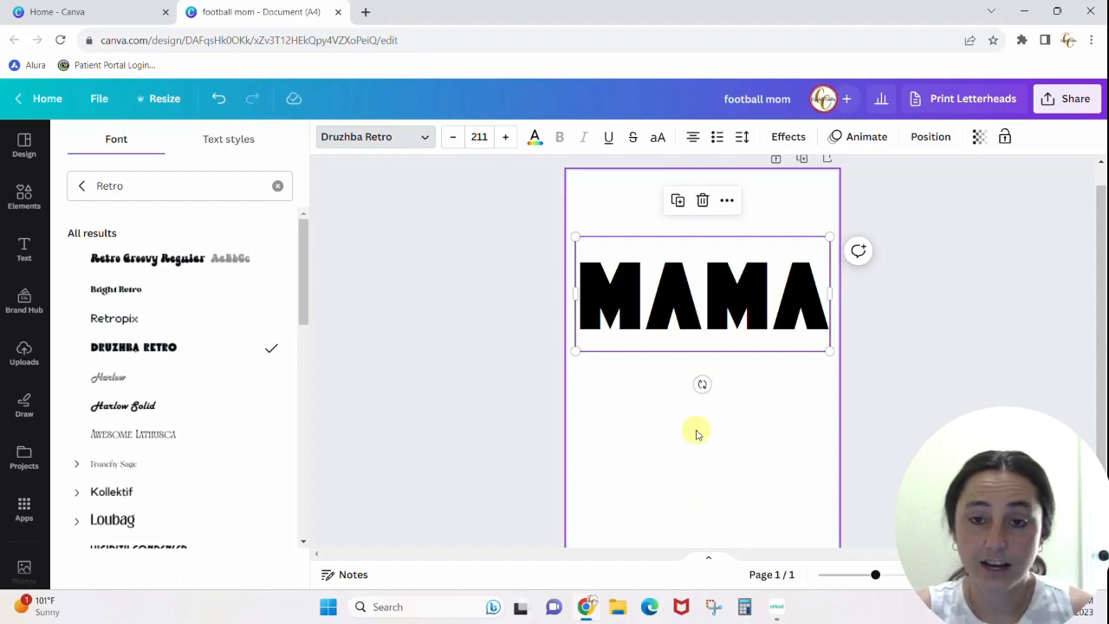
# - Duplicate the MAMA text twice and stack the copies below the original to form three lines
pyautogui.rightClick(750, 298)
pyautogui.click(793, 367)
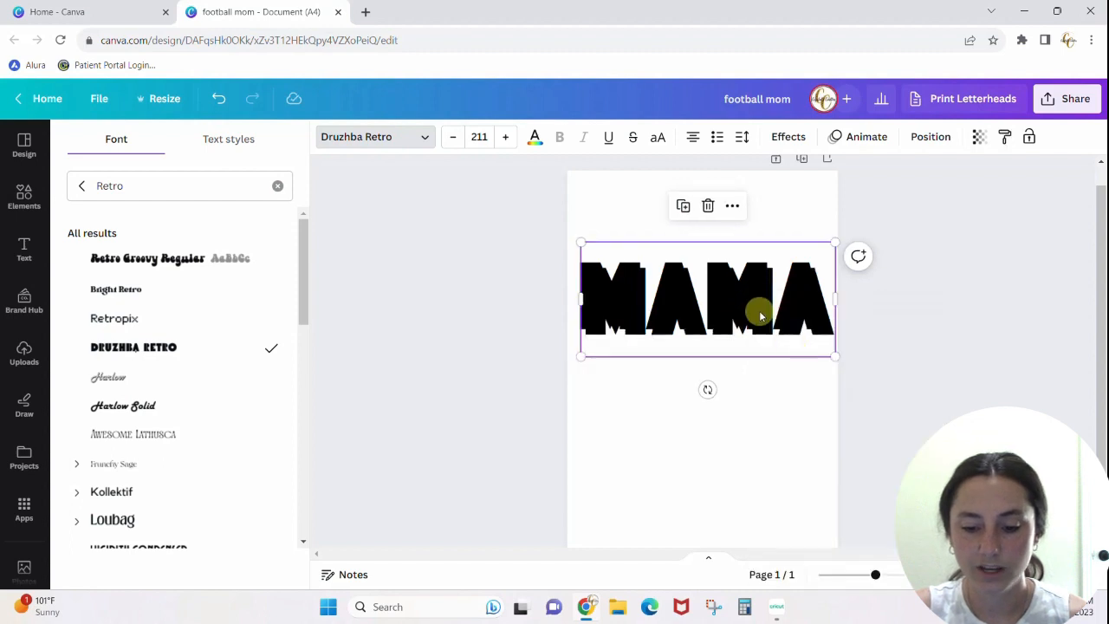
pyautogui.moveTo(759, 317); pyautogui.dragTo(756, 381)
pyautogui.rightClick(756, 379)
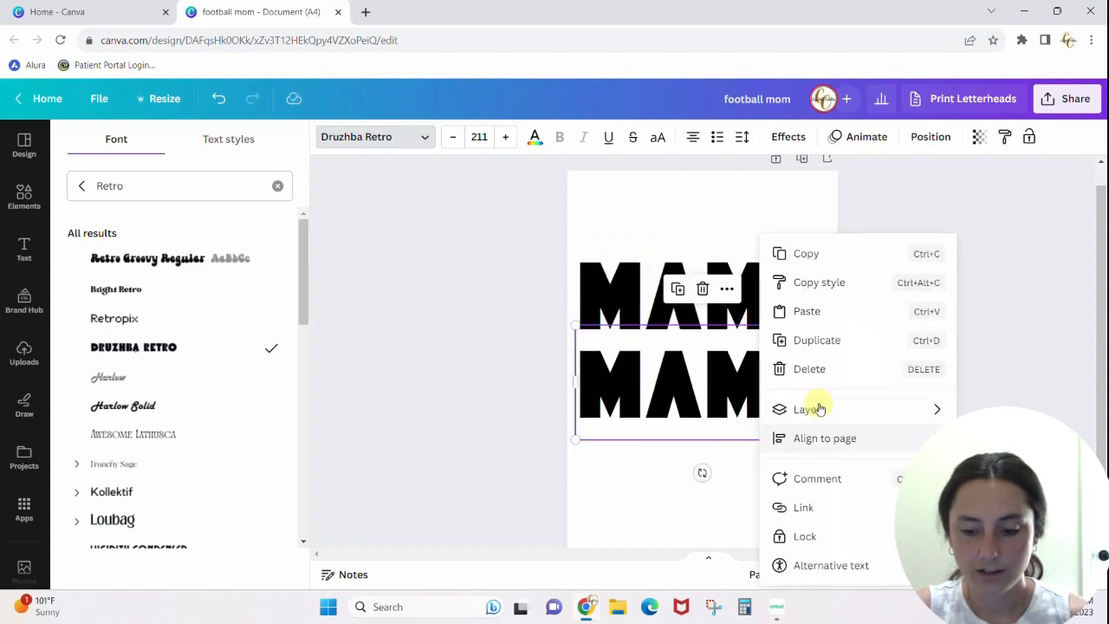
pyautogui.click(824, 340)
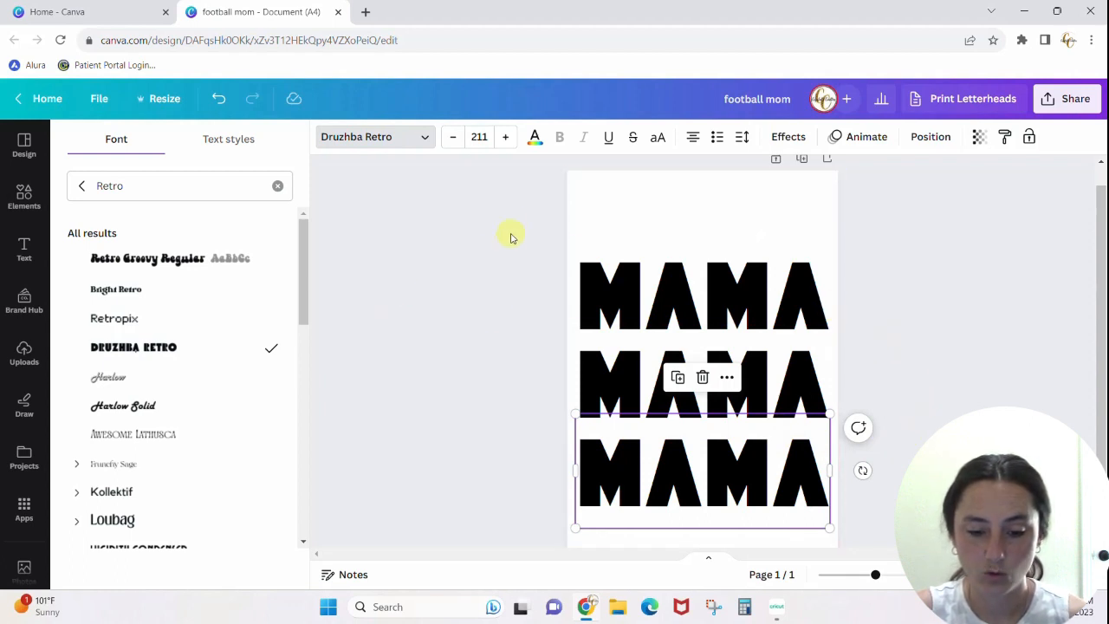
# - Move the three MAMA lines closer together vertically, offsetting them sideways from one another
pyautogui.moveTo(511, 238); pyautogui.dragTo(933, 542)
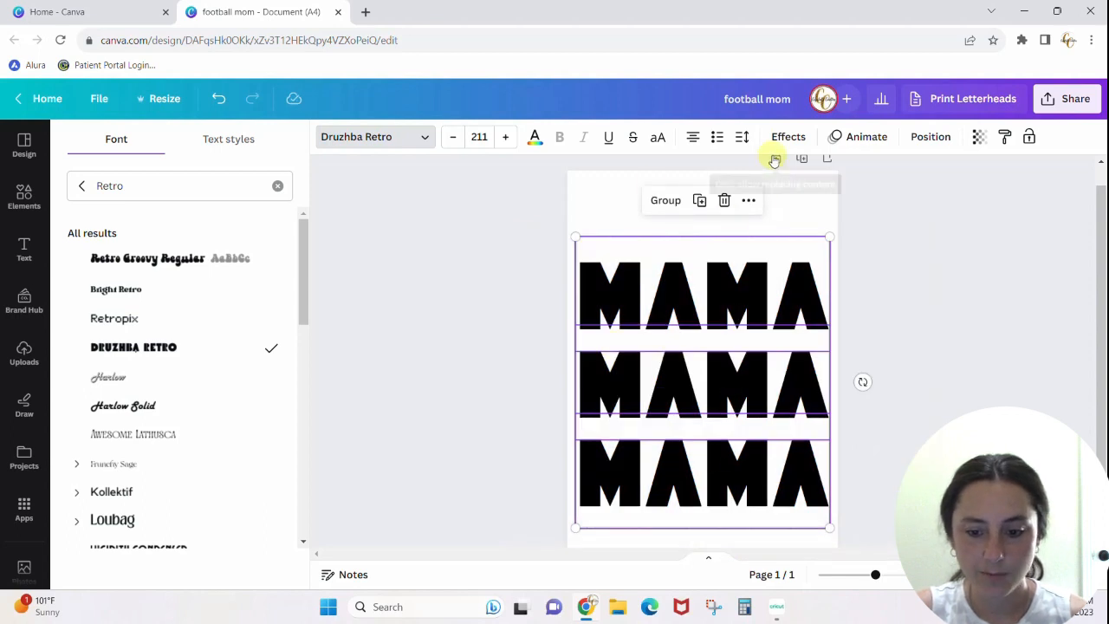
pyautogui.click(923, 139)
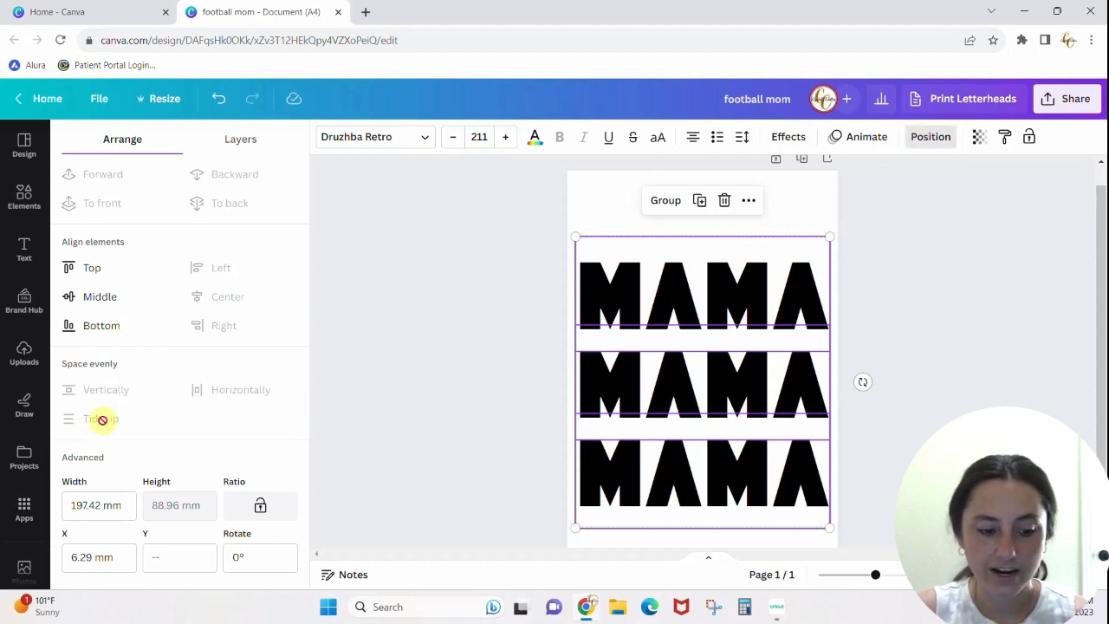
pyautogui.click(693, 317)
pyautogui.moveTo(693, 317); pyautogui.dragTo(698, 284)
pyautogui.click(918, 270)
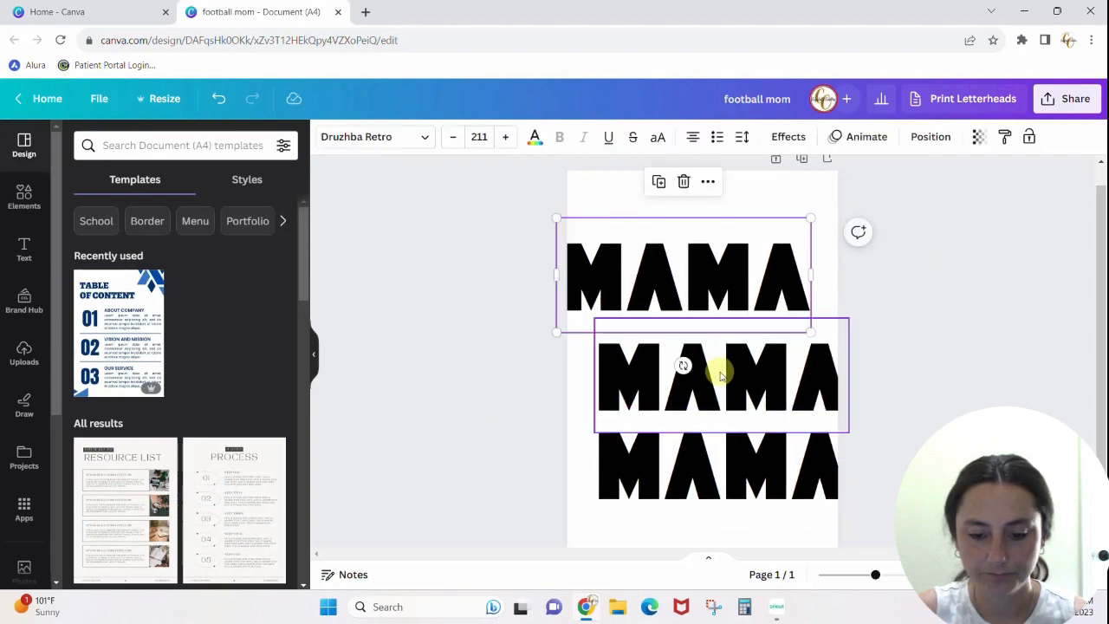
pyautogui.moveTo(718, 367); pyautogui.dragTo(710, 365)
pyautogui.moveTo(713, 446); pyautogui.dragTo(663, 435)
# - Align all three MAMA lines to center and even out their spacing with Tidy up
pyautogui.moveTo(442, 179); pyautogui.dragTo(971, 545)
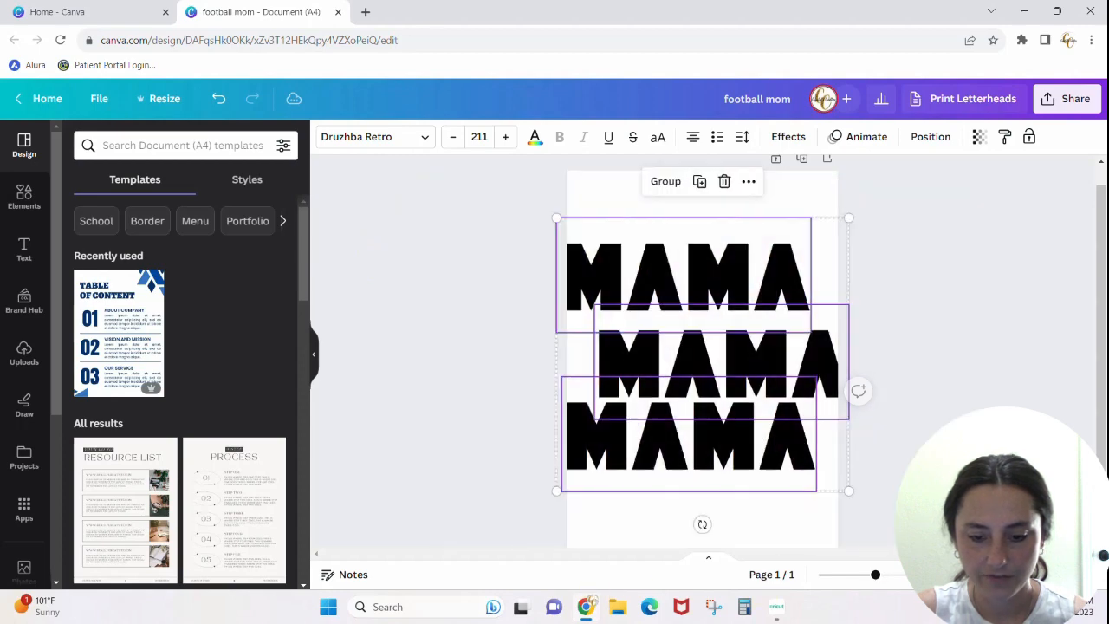
pyautogui.click(929, 136)
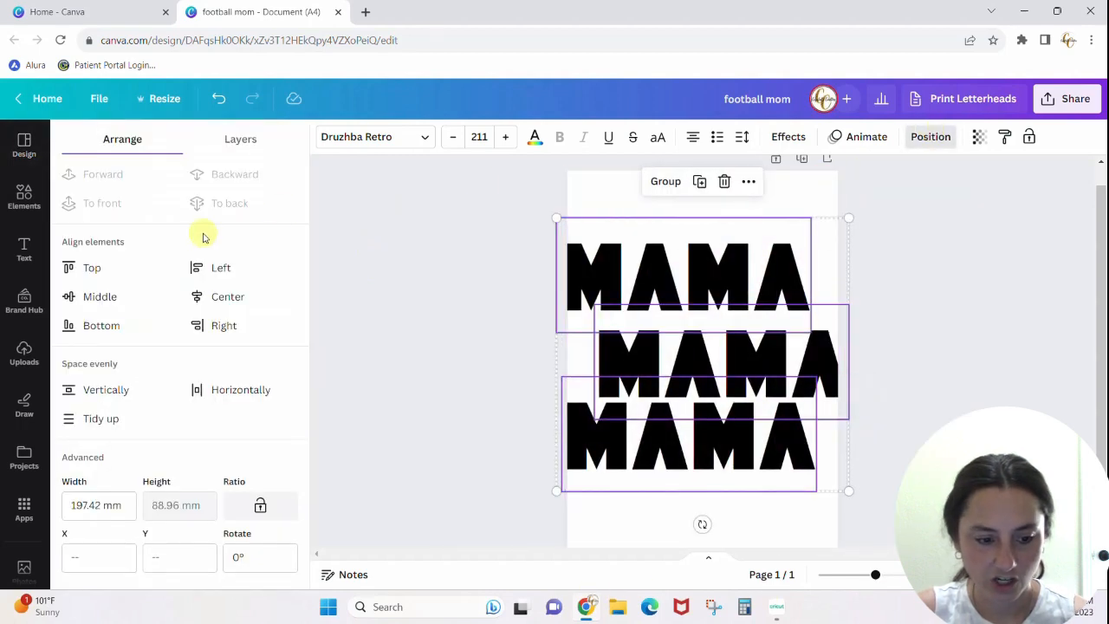
pyautogui.click(221, 301)
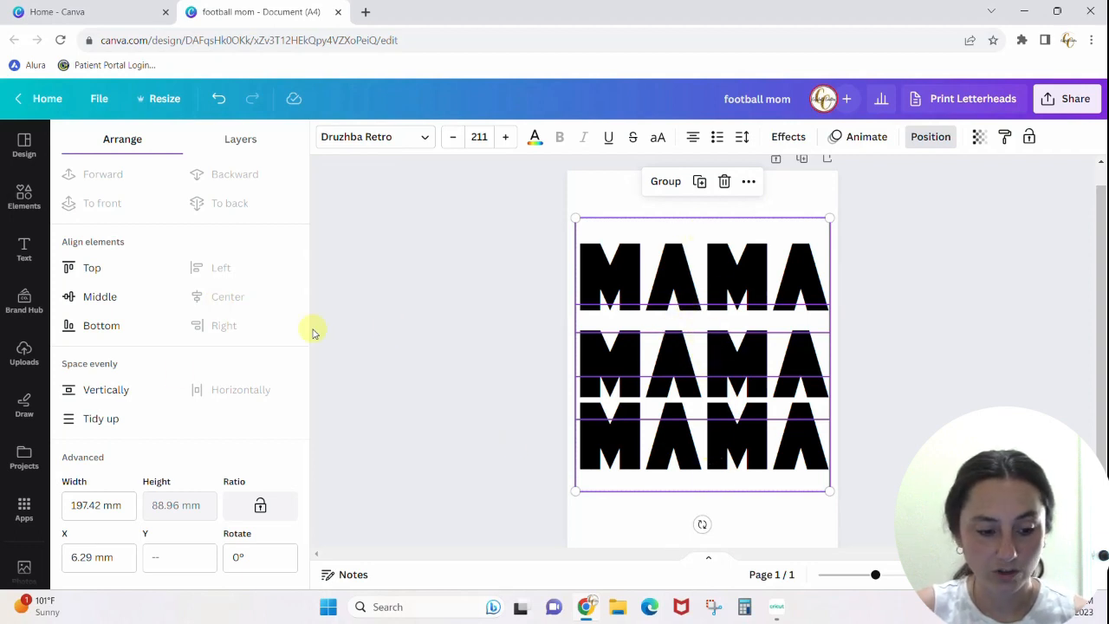
pyautogui.click(89, 422)
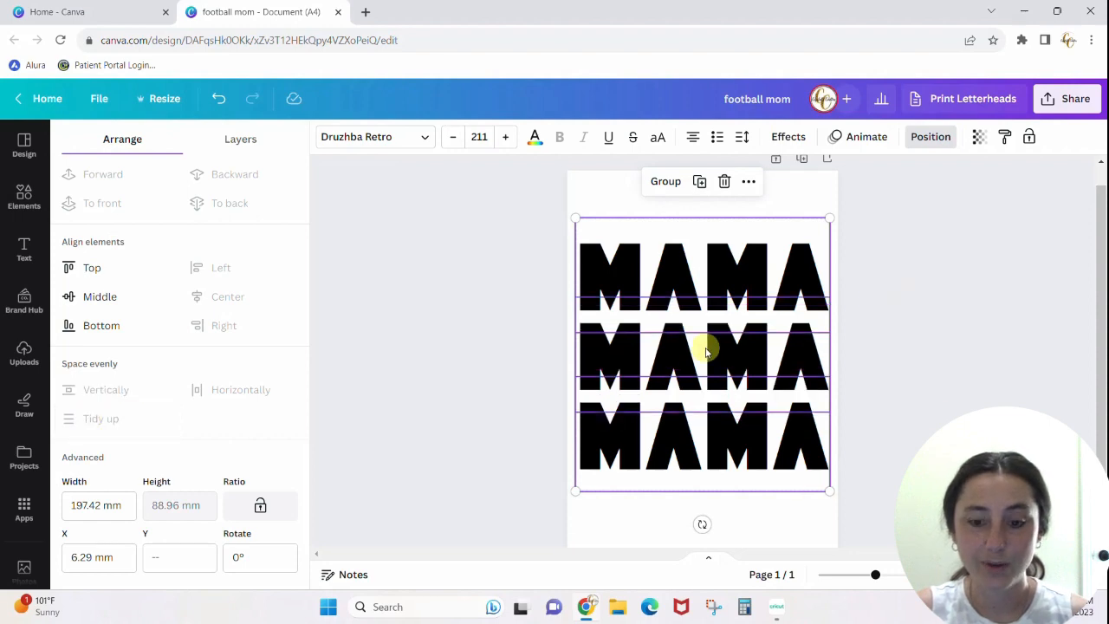
pyautogui.click(960, 322)
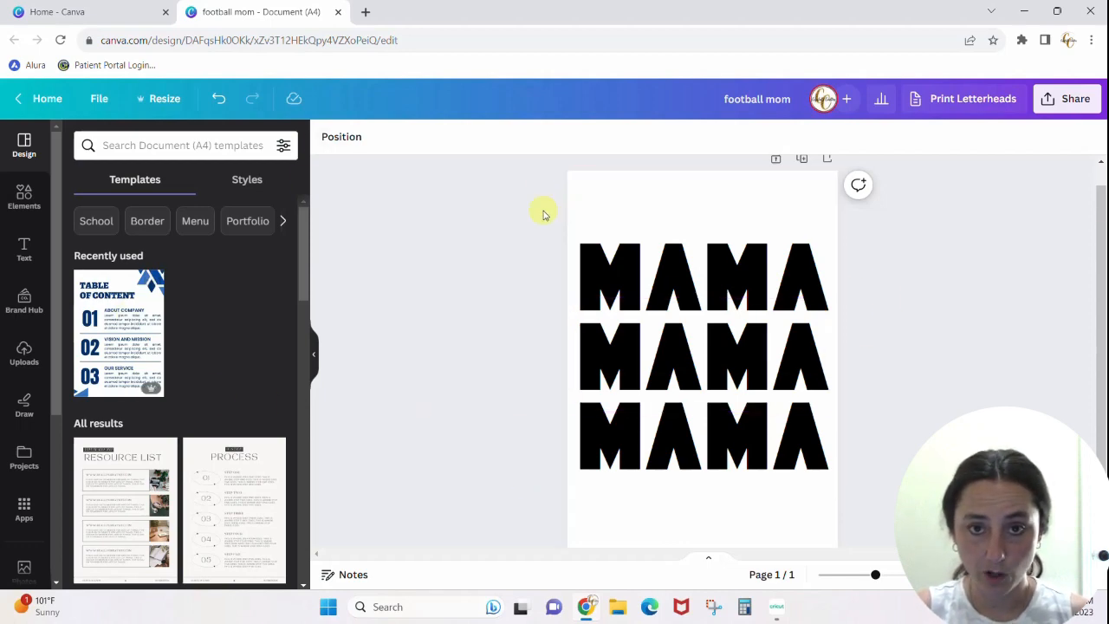
# - Group the three MAMA lines into a single object
pyautogui.moveTo(544, 211); pyautogui.dragTo(888, 496)
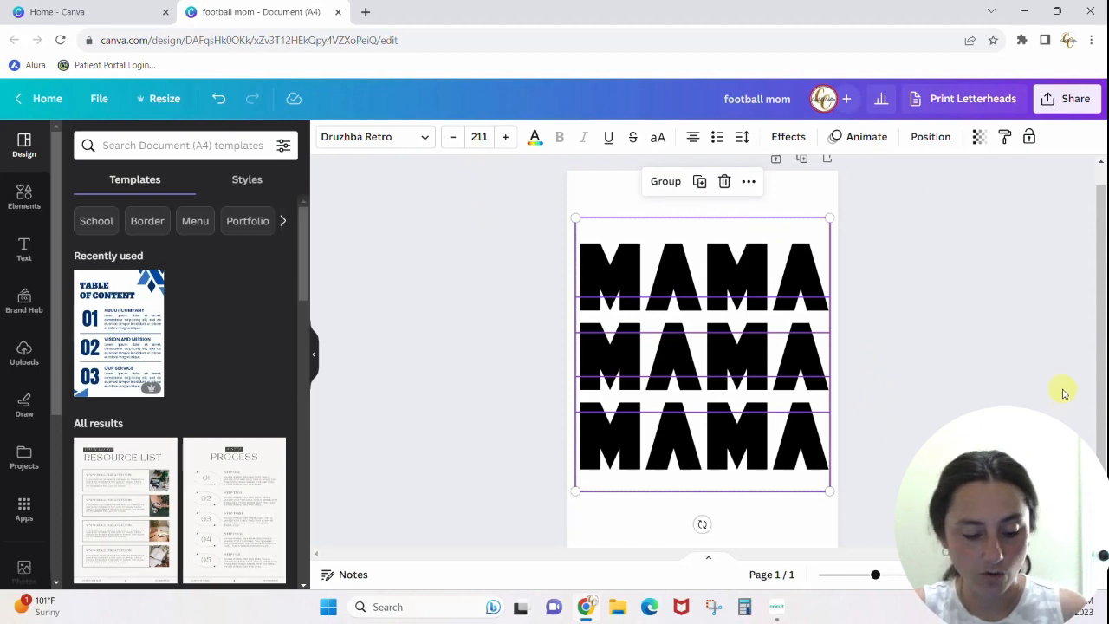
pyautogui.hotkey('ctrl', 'g')
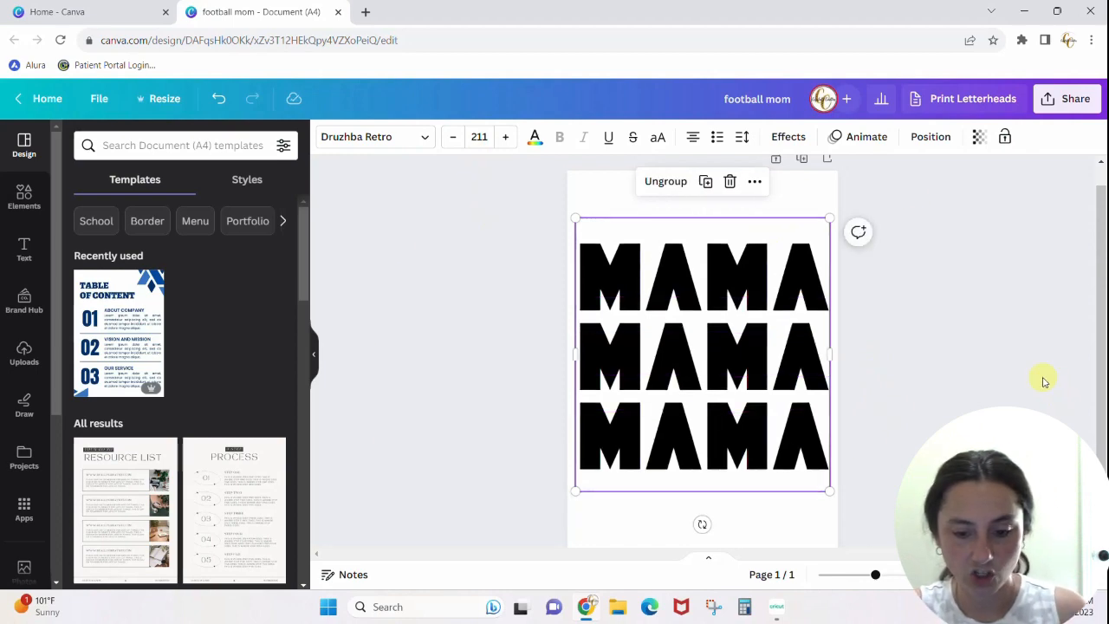
pyautogui.rightClick(728, 297)
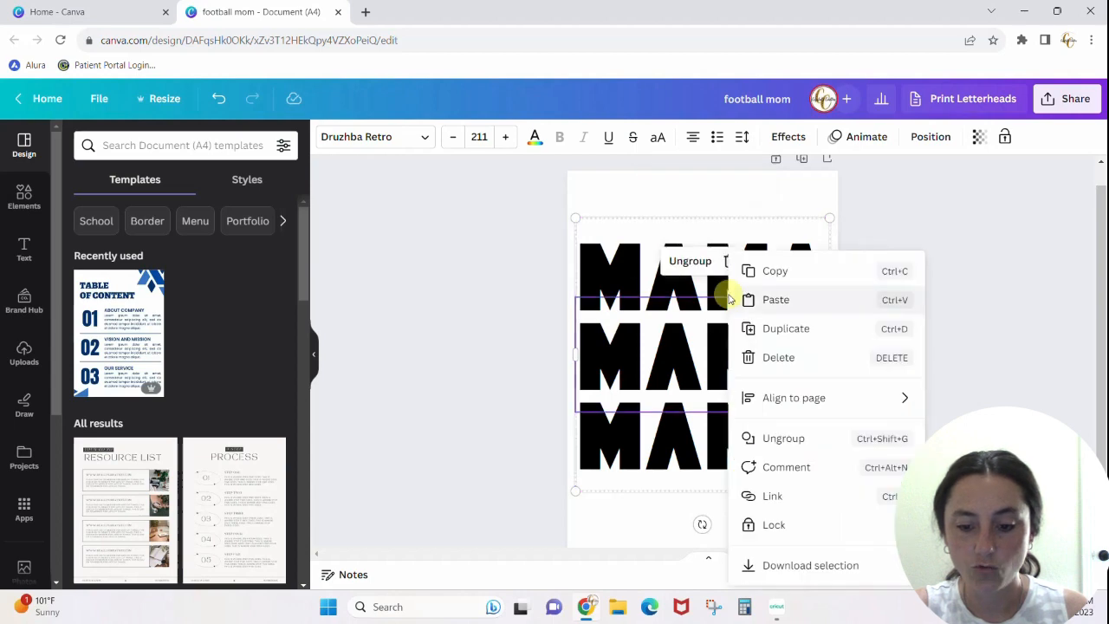
pyautogui.click(1023, 246)
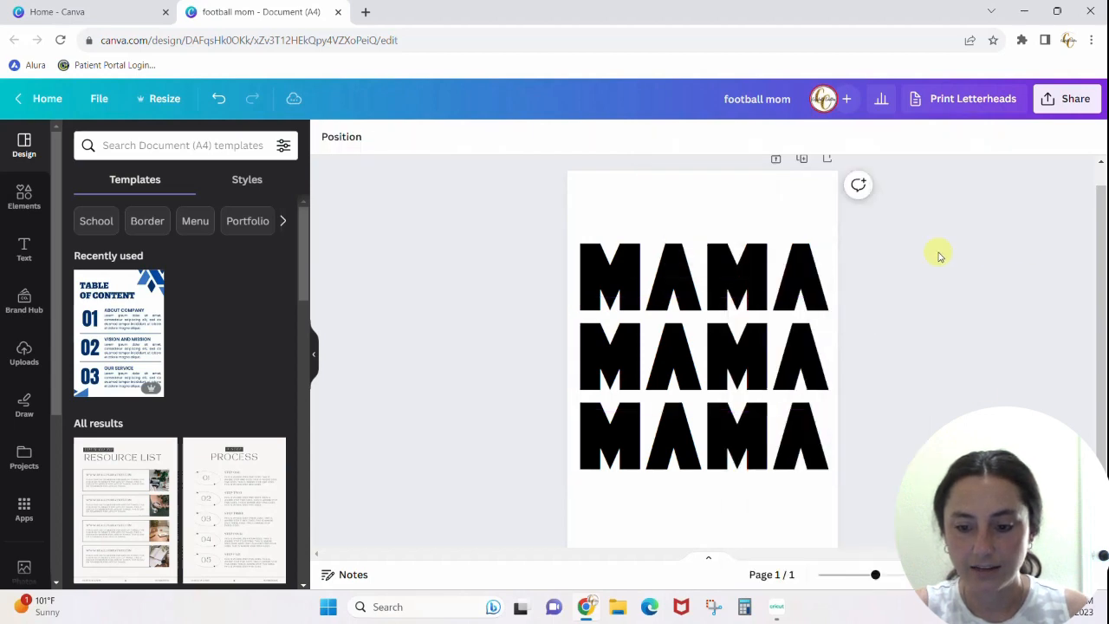
pyautogui.click(738, 270)
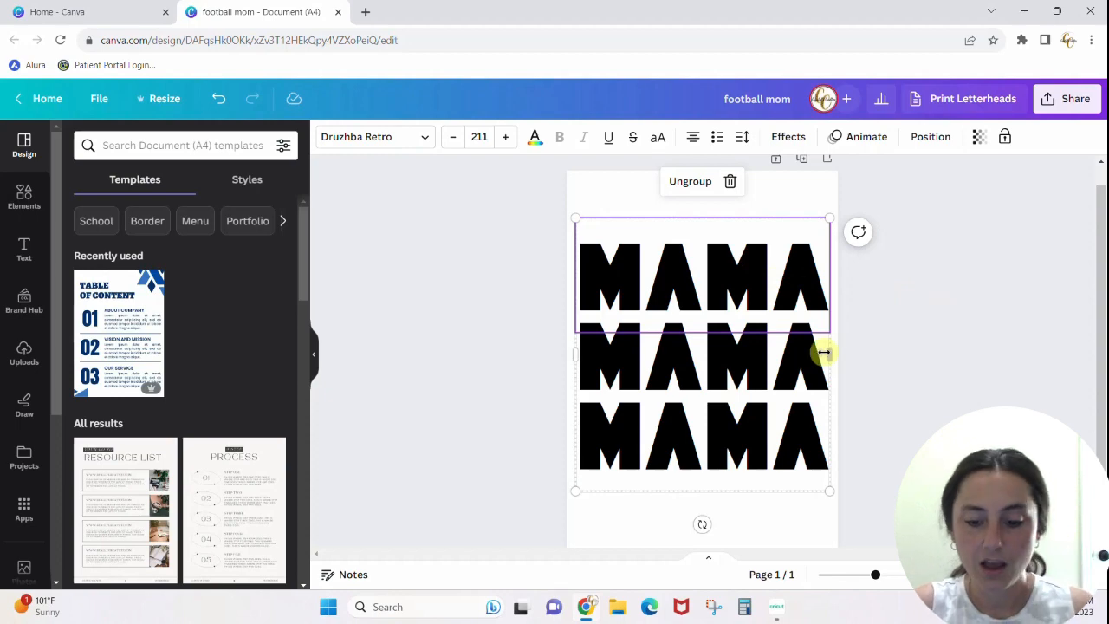
# - Move the grouped MAMA lines slightly lower on the page
pyautogui.click(950, 381)
pyautogui.moveTo(708, 315); pyautogui.dragTo(733, 299)
pyautogui.click(742, 193)
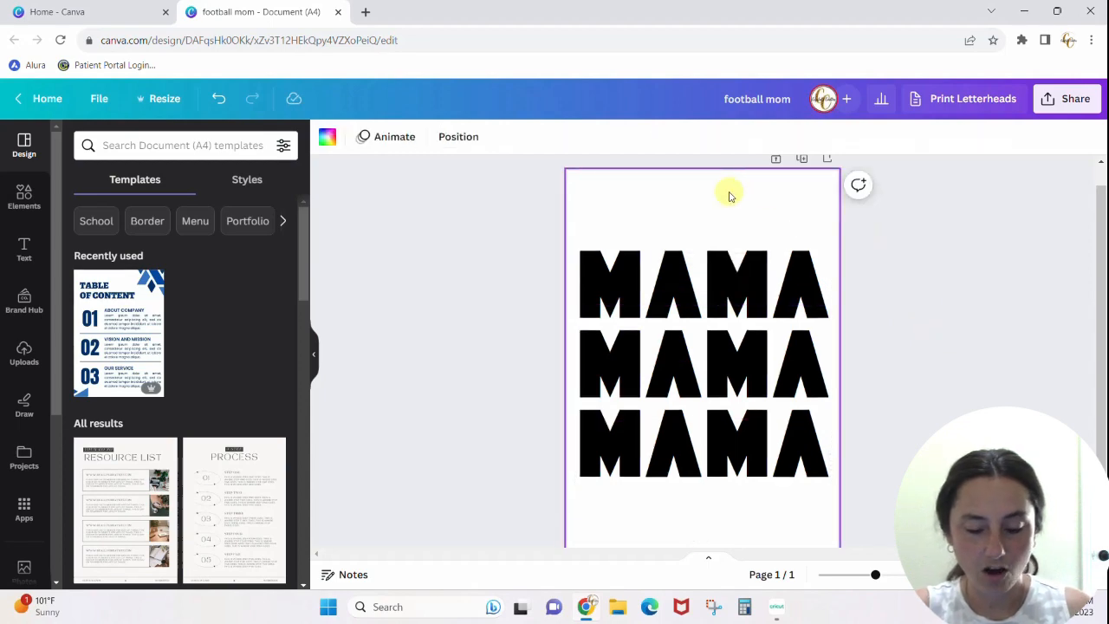
# - Add a text box reading "football" and set its font size to 100
pyautogui.press('t')
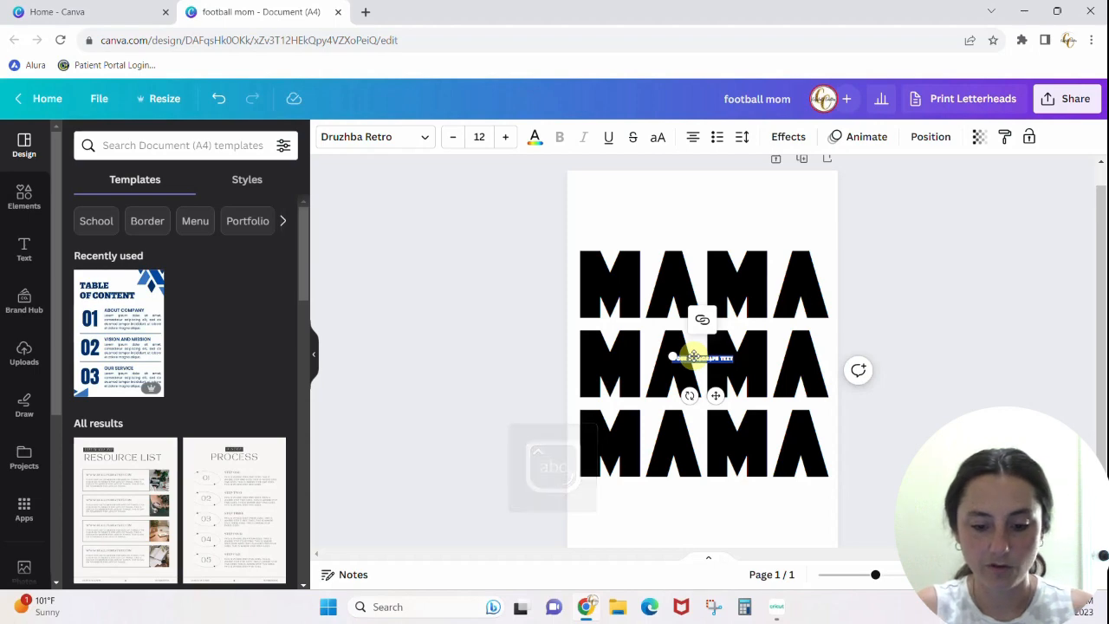
pyautogui.press('BackSpace')
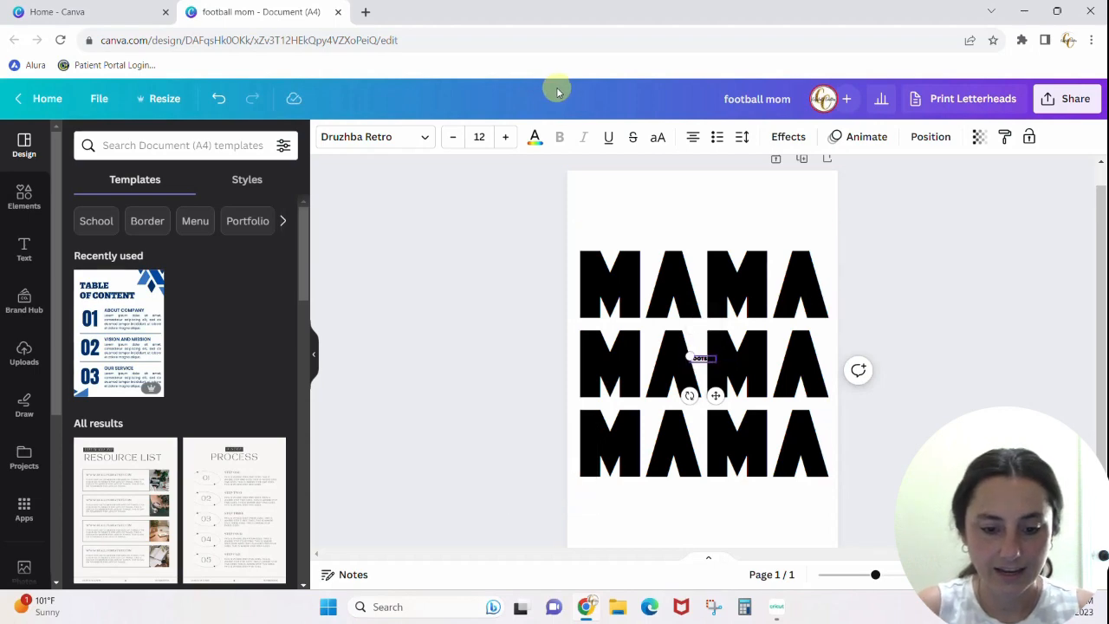
pyautogui.click(484, 136)
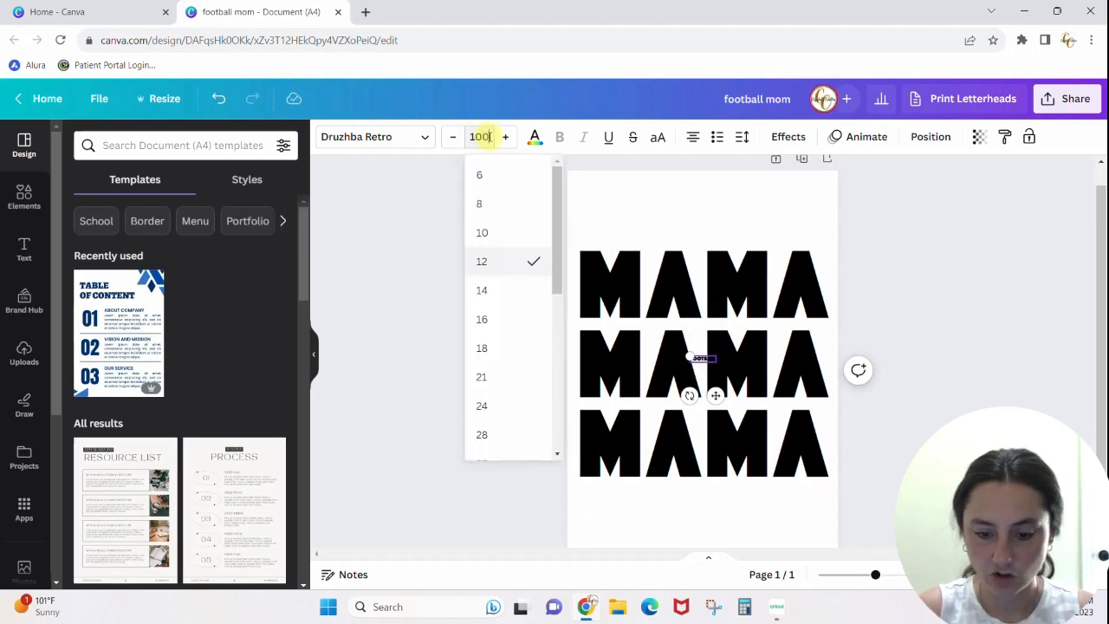
pyautogui.write('100')
pyautogui.press('Return')
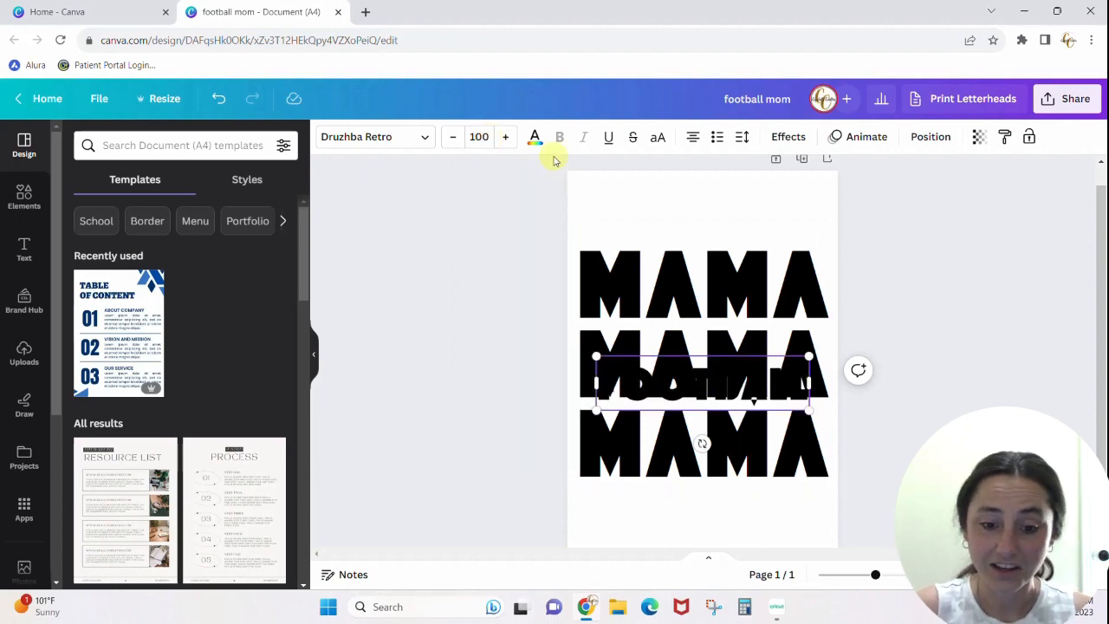
# - Move the football text above the MAMA lines and color it pink #ff66c4
pyautogui.click(536, 139)
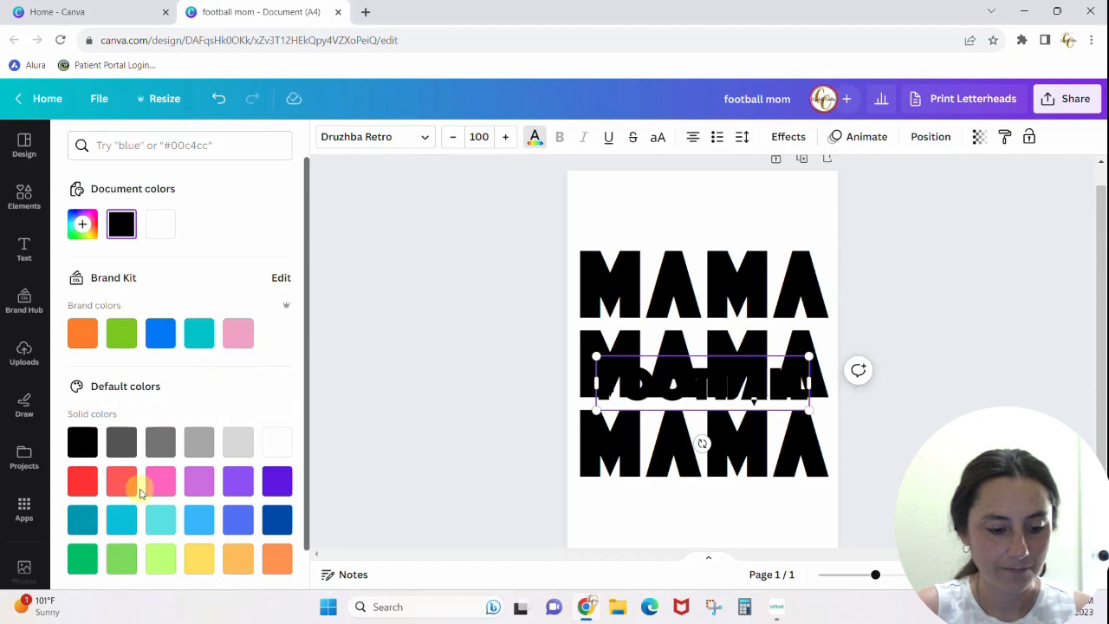
pyautogui.click(158, 482)
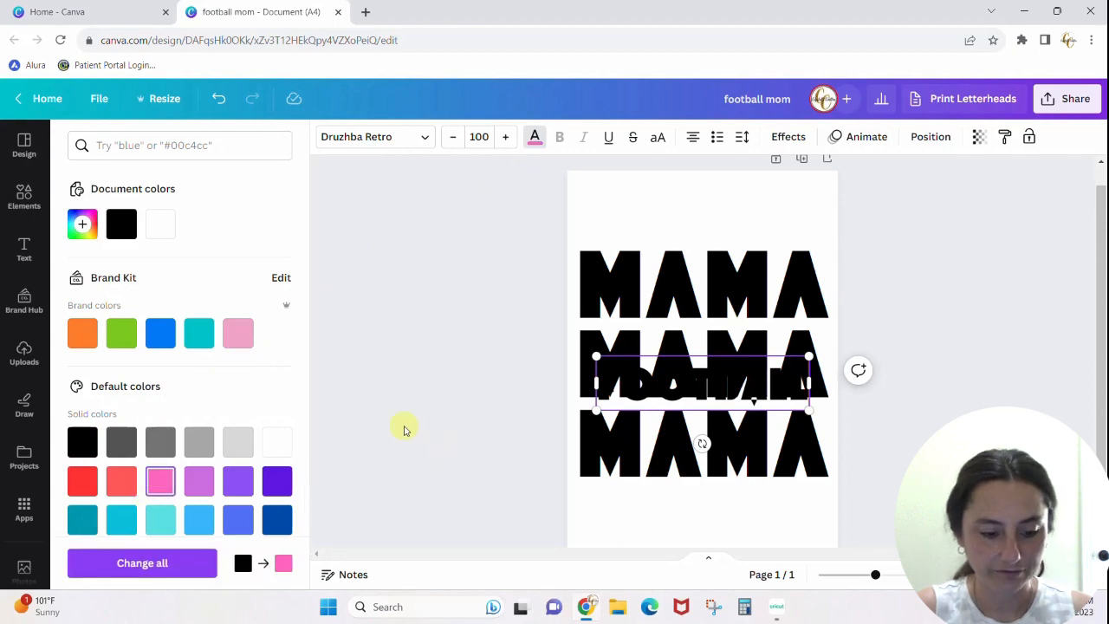
pyautogui.press('Escape')
pyautogui.moveTo(797, 375); pyautogui.dragTo(737, 208)
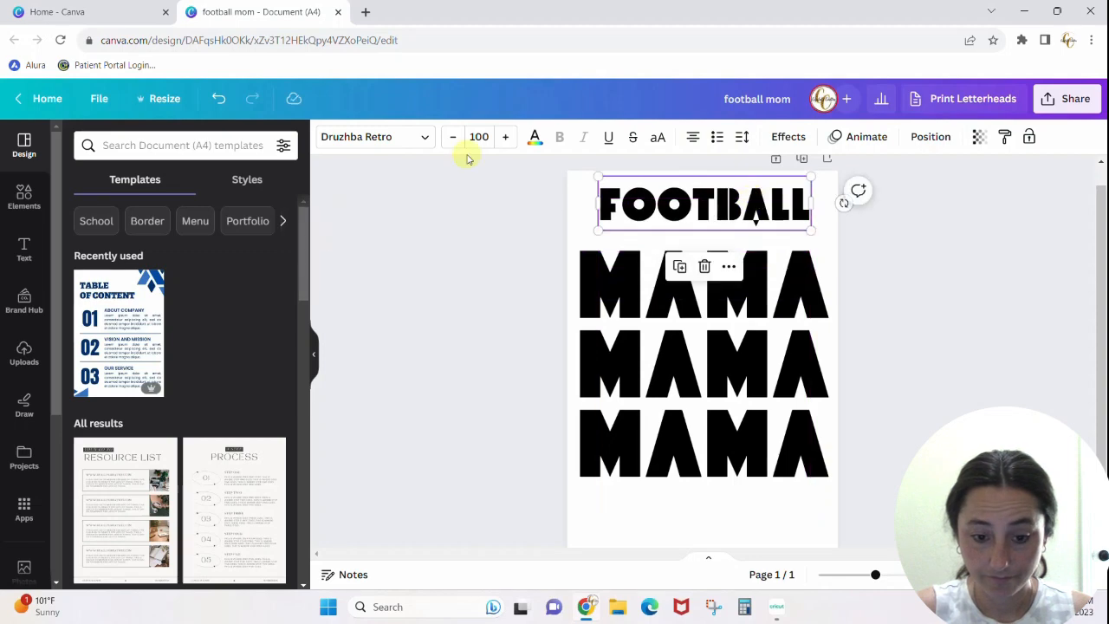
pyautogui.click(535, 137)
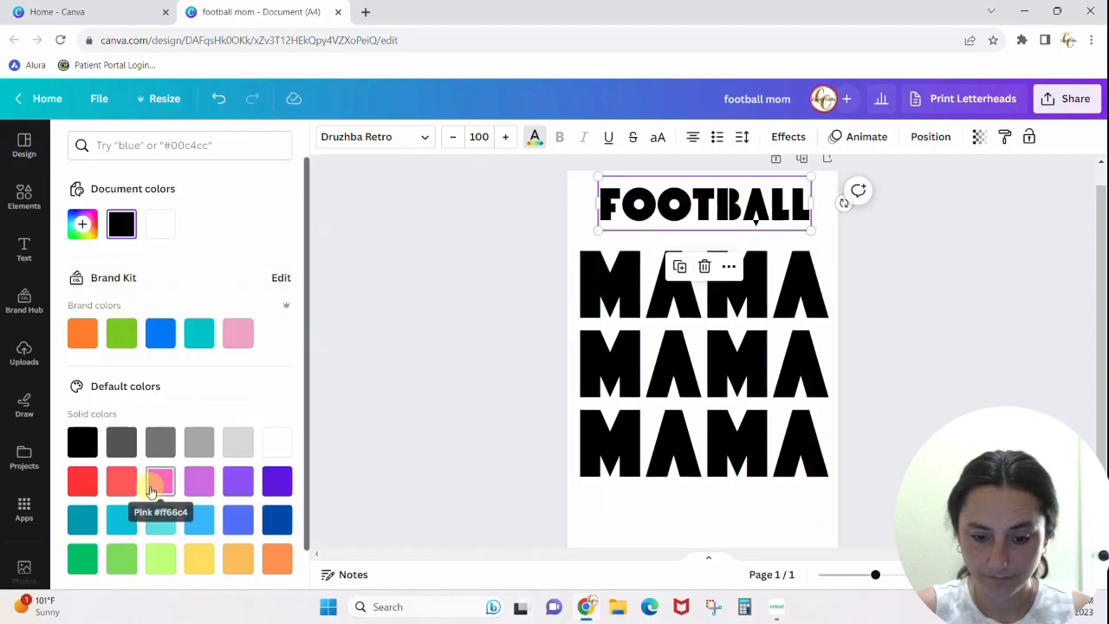
pyautogui.click(151, 491)
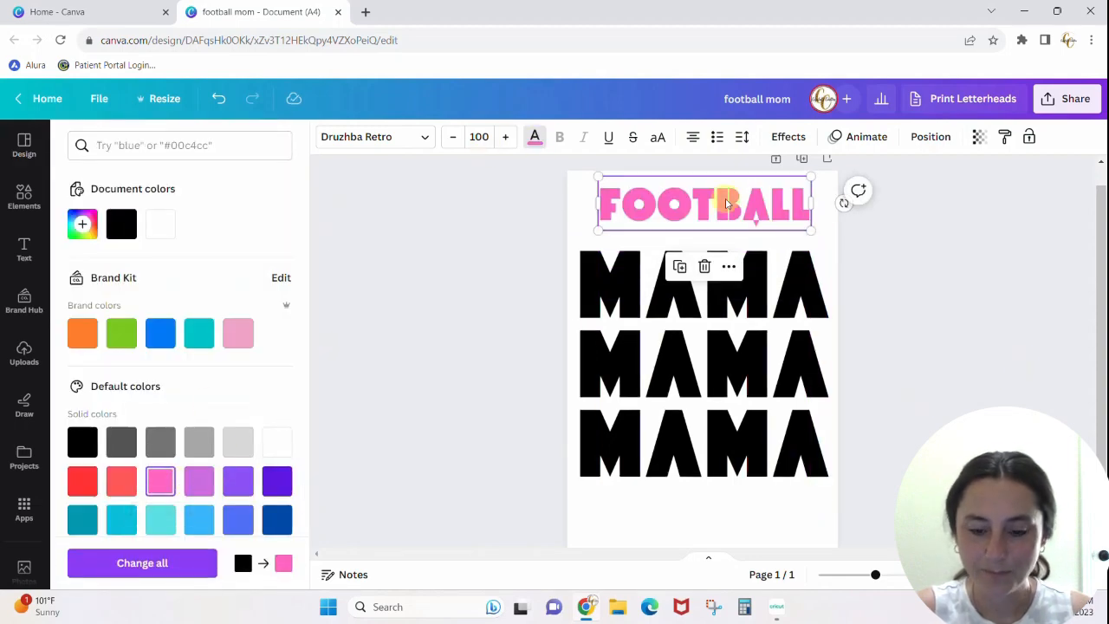
# - Change the football text to the Brittany font from the Handwriting category
pyautogui.click(396, 140)
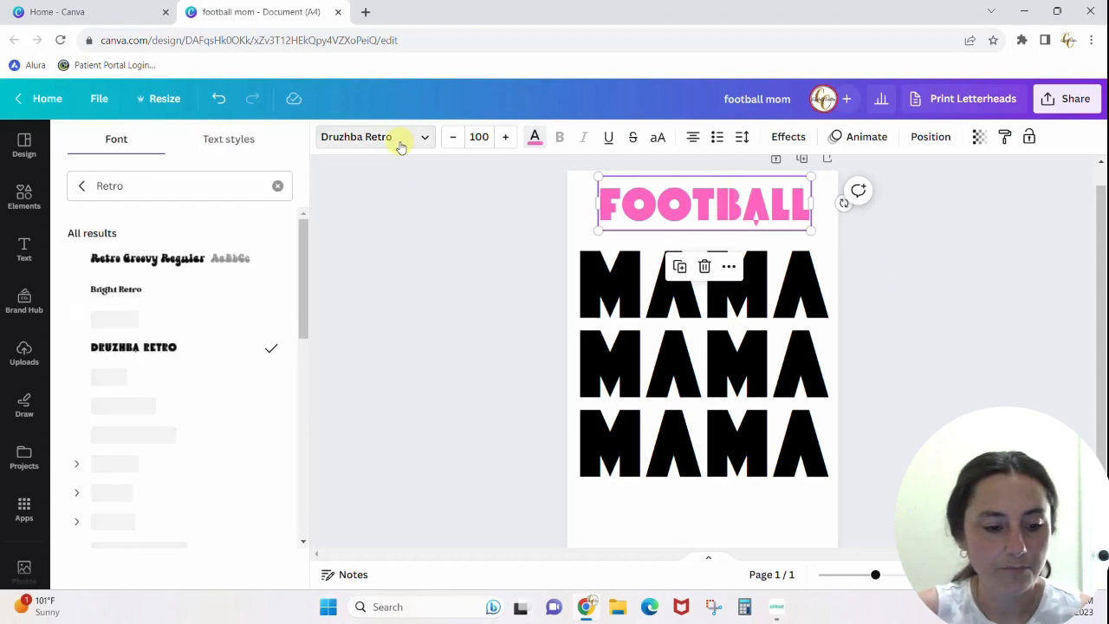
pyautogui.click(277, 185)
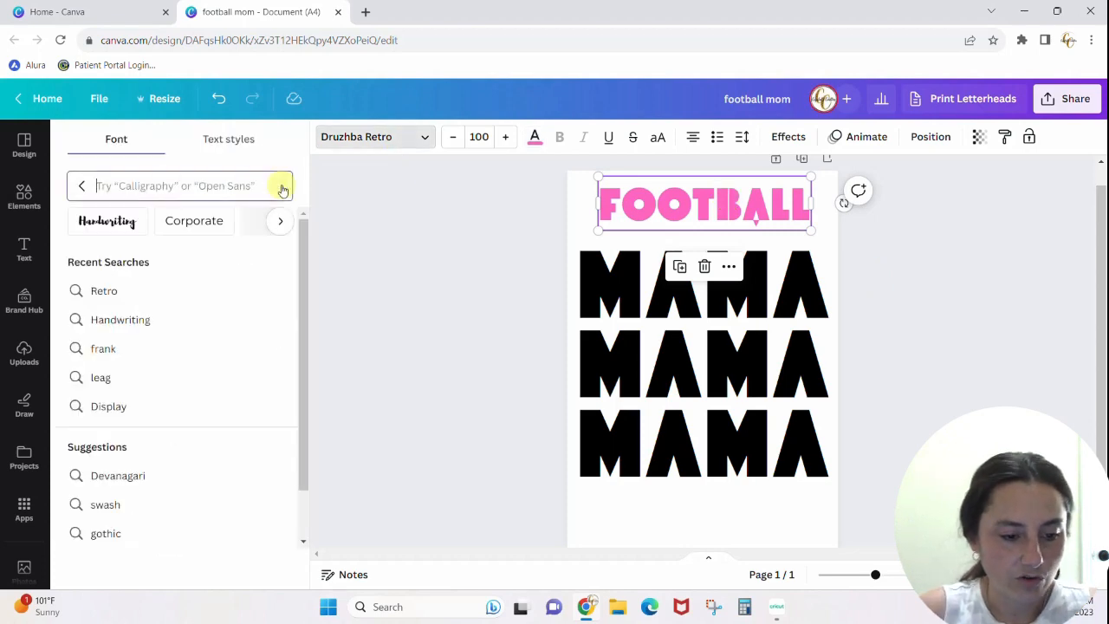
pyautogui.click(107, 229)
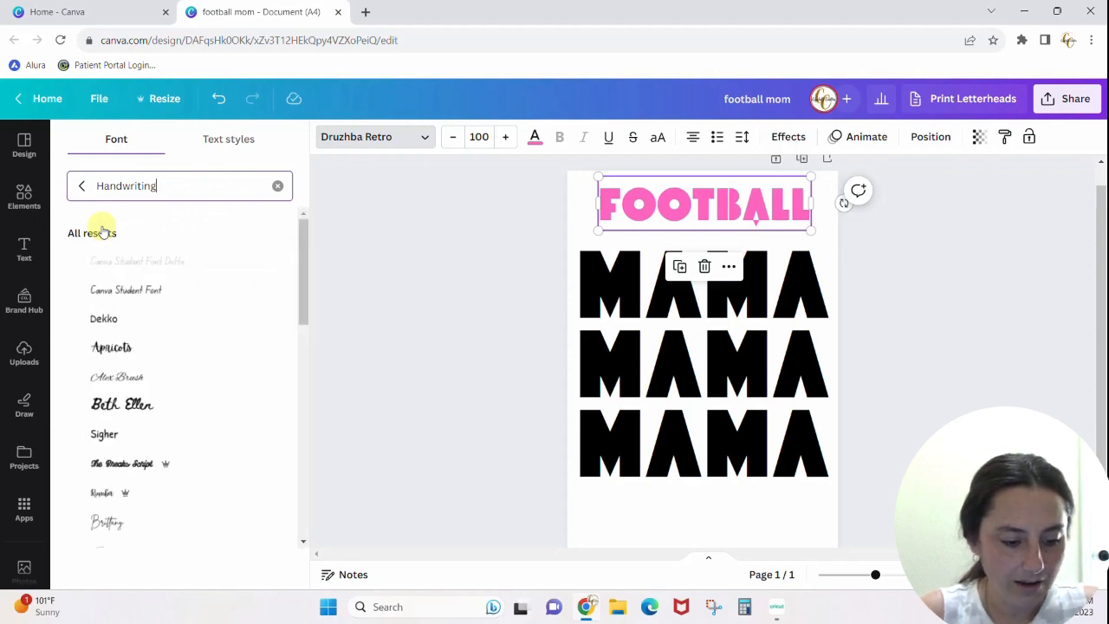
pyautogui.click(114, 523)
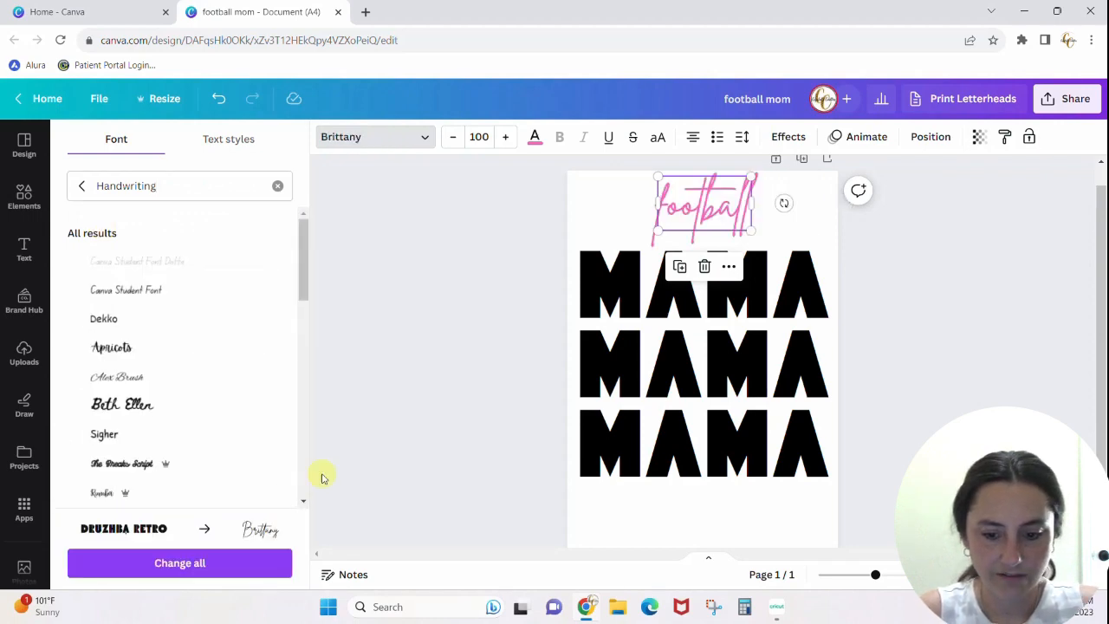
# - Enlarge the football text to about size 226 and tilt it diagonally upward across the center of the MAMA lines
pyautogui.moveTo(689, 208); pyautogui.dragTo(625, 412)
pyautogui.moveTo(688, 384); pyautogui.dragTo(800, 317)
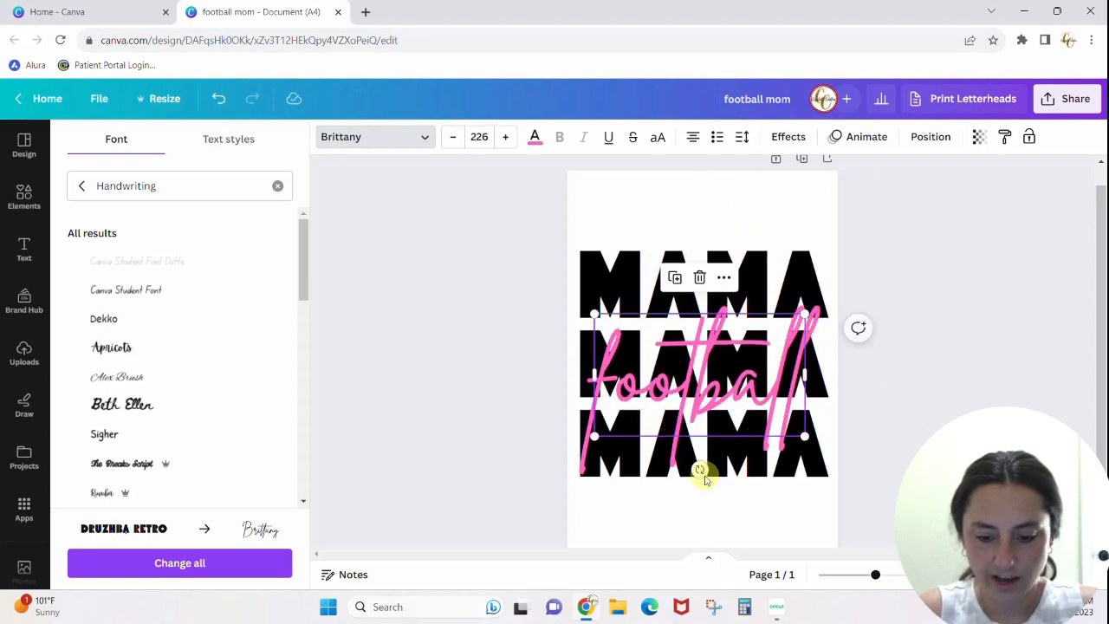
pyautogui.moveTo(705, 470); pyautogui.dragTo(735, 439)
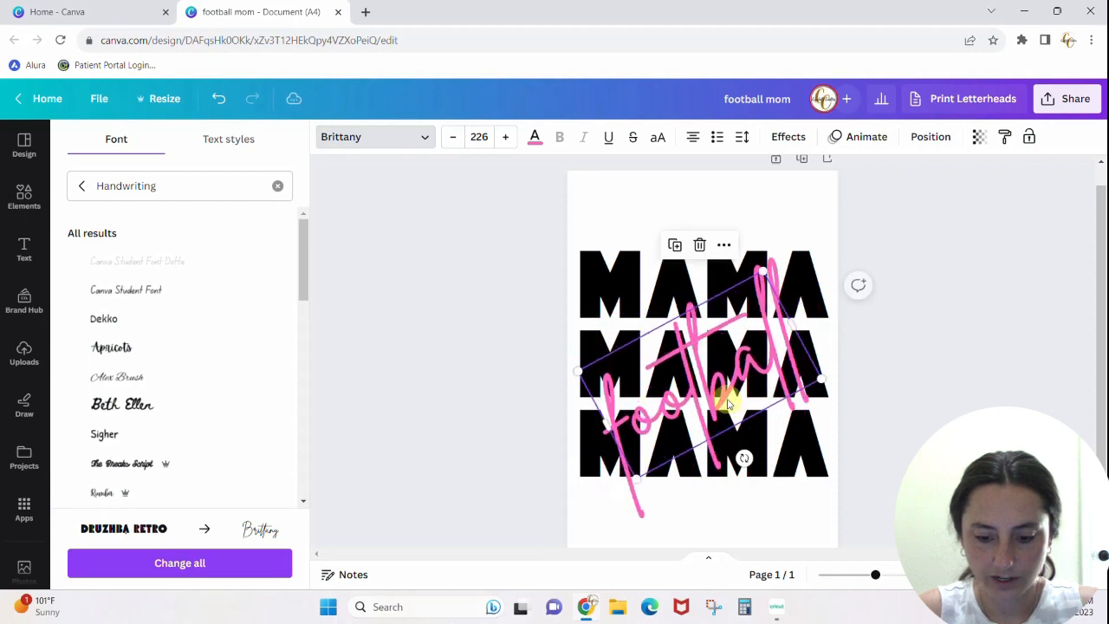
pyautogui.moveTo(725, 396); pyautogui.dragTo(726, 362)
pyautogui.click(988, 382)
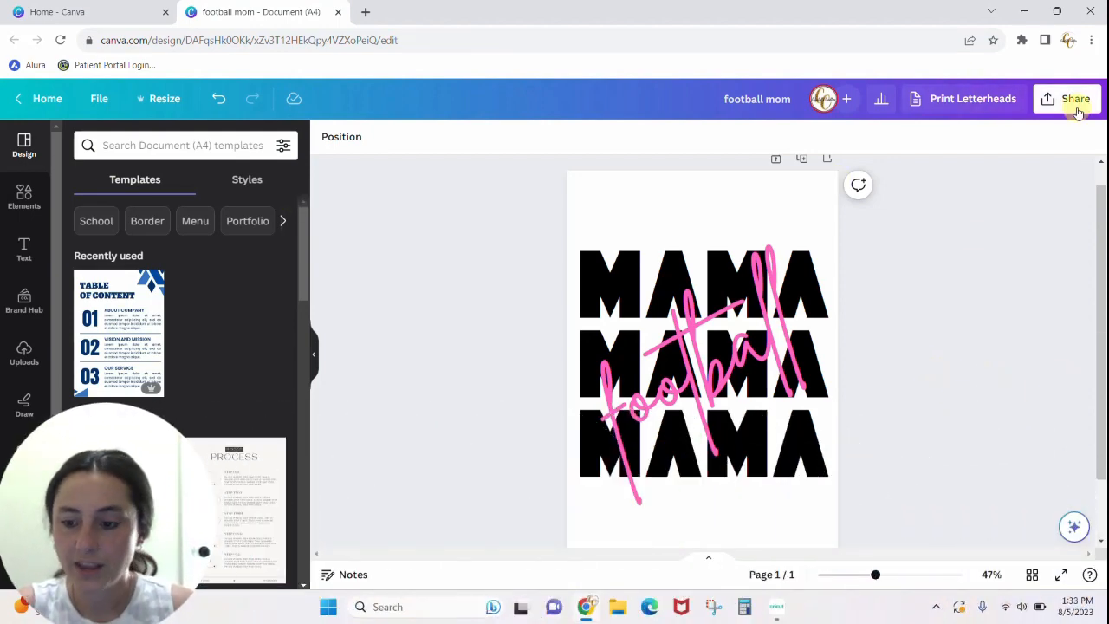
# - Download the design as an SVG with a transparent background and check the browser's download list
pyautogui.click(1074, 99)
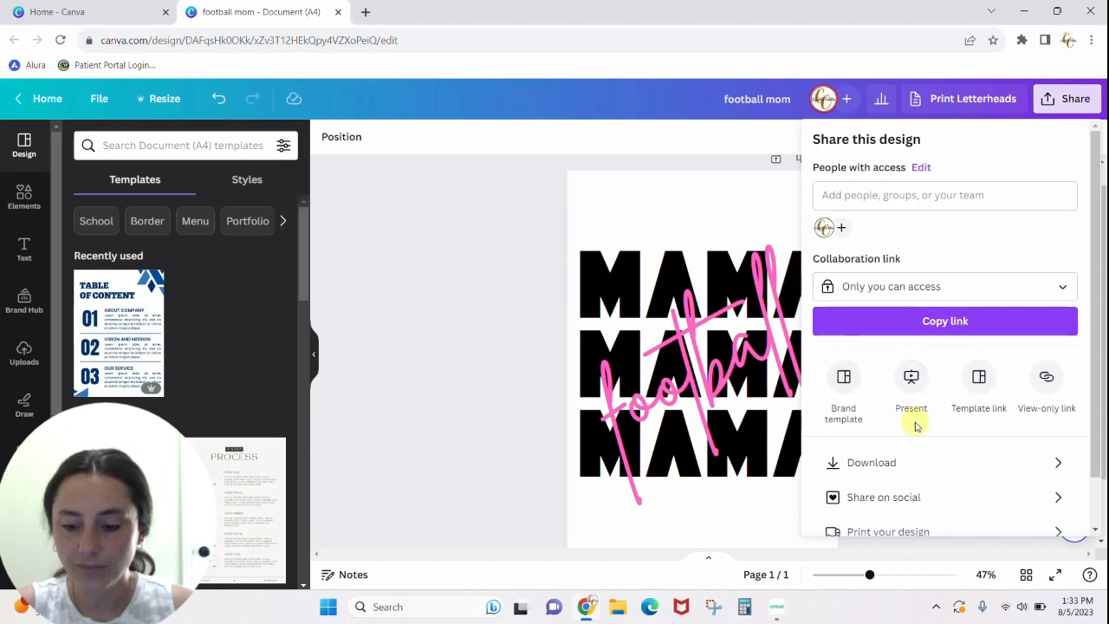
pyautogui.click(905, 464)
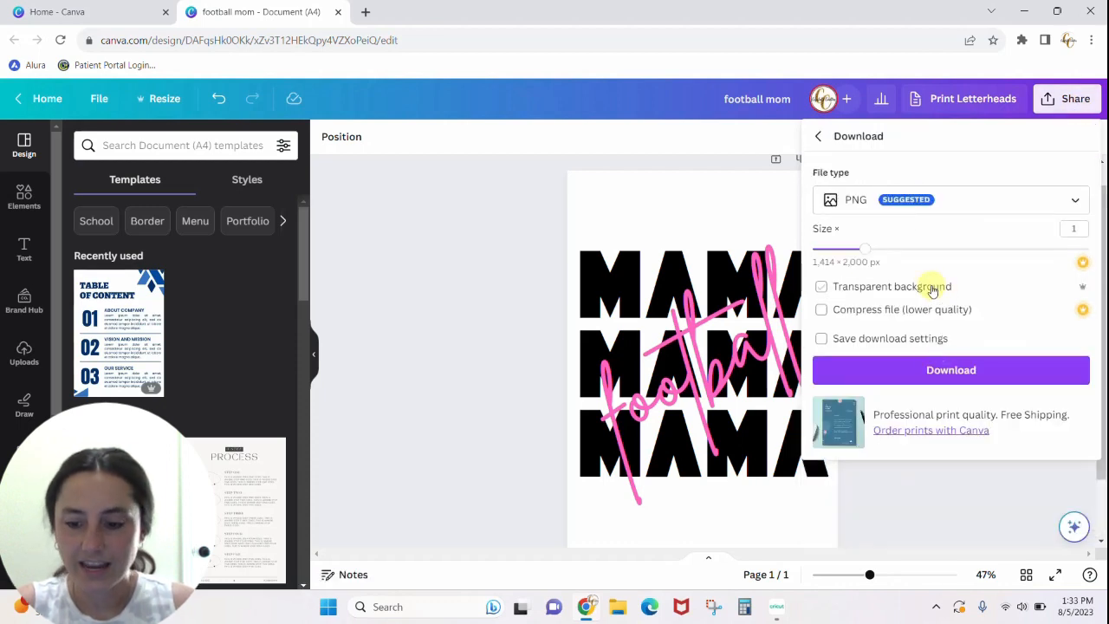
pyautogui.click(858, 205)
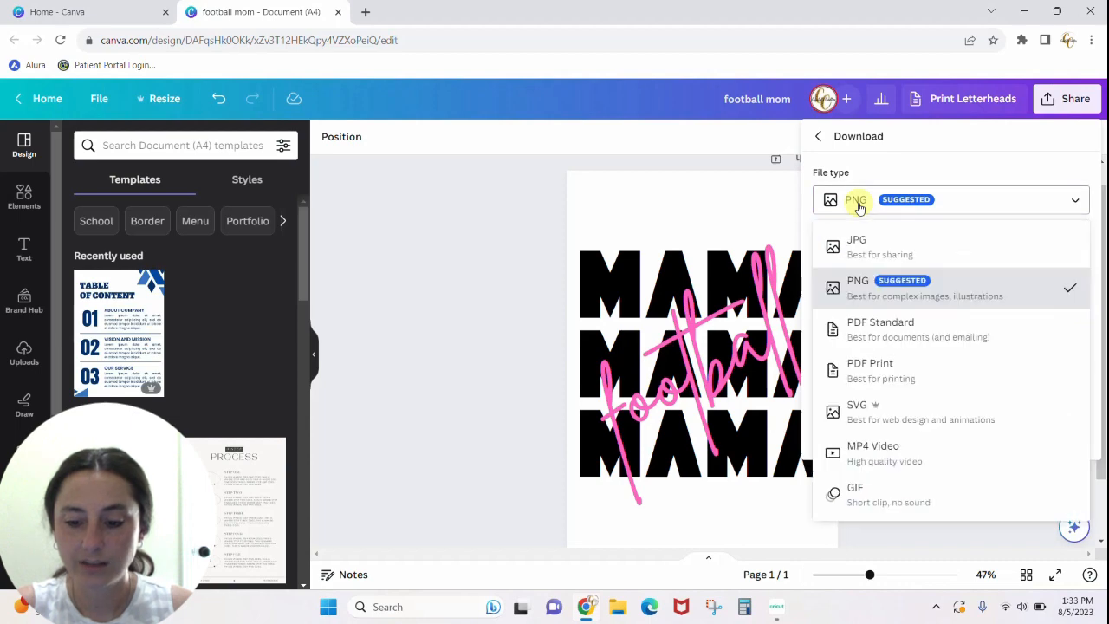
pyautogui.click(875, 411)
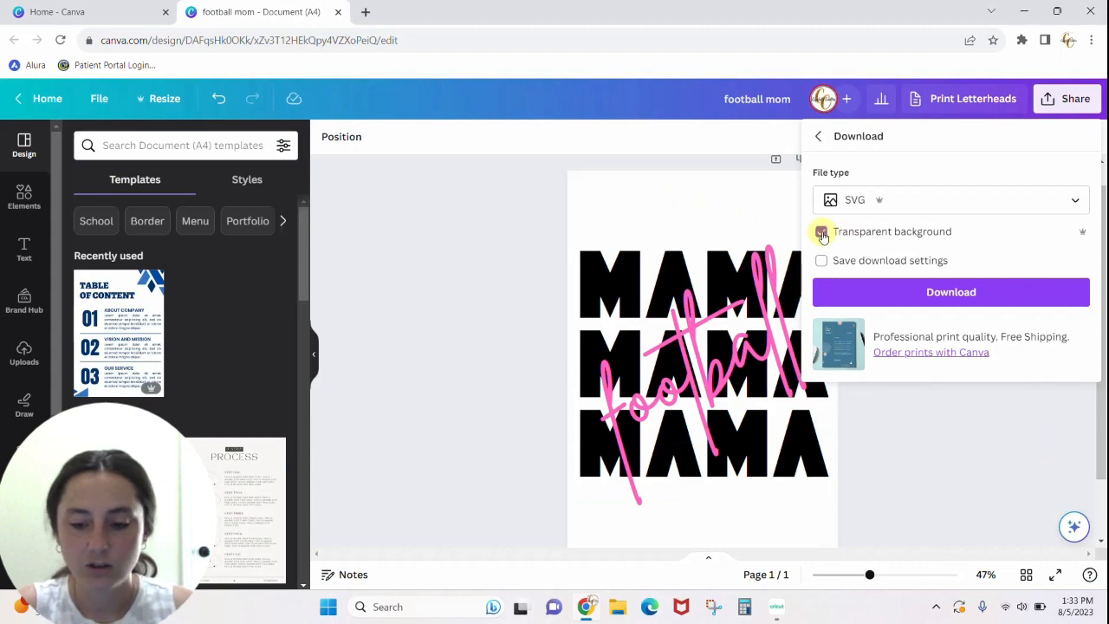
pyautogui.click(942, 293)
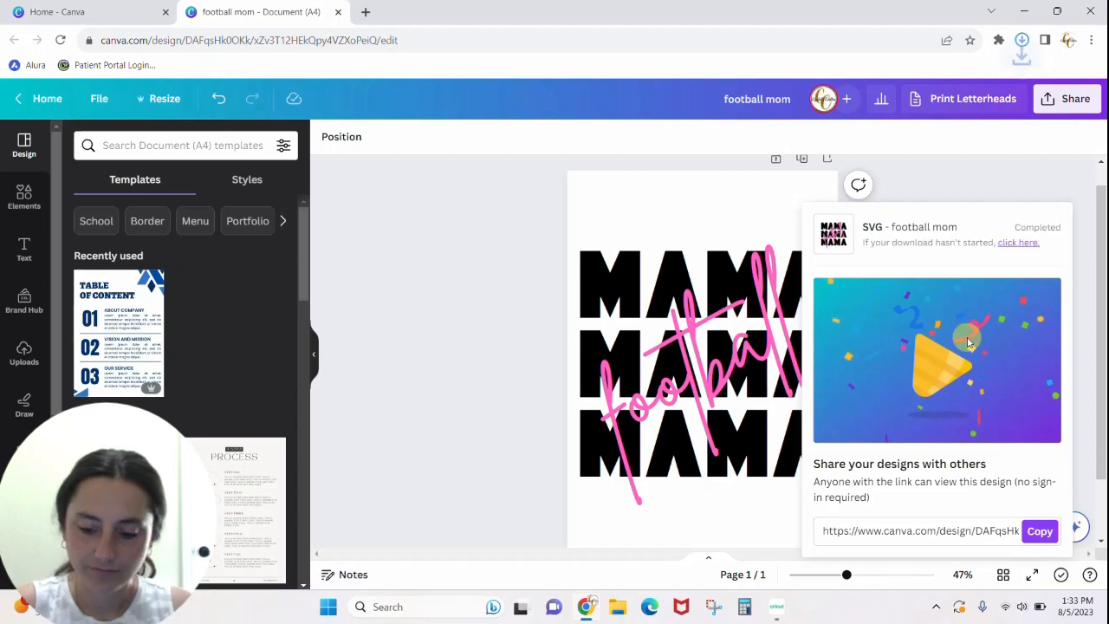
pyautogui.click(1022, 40)
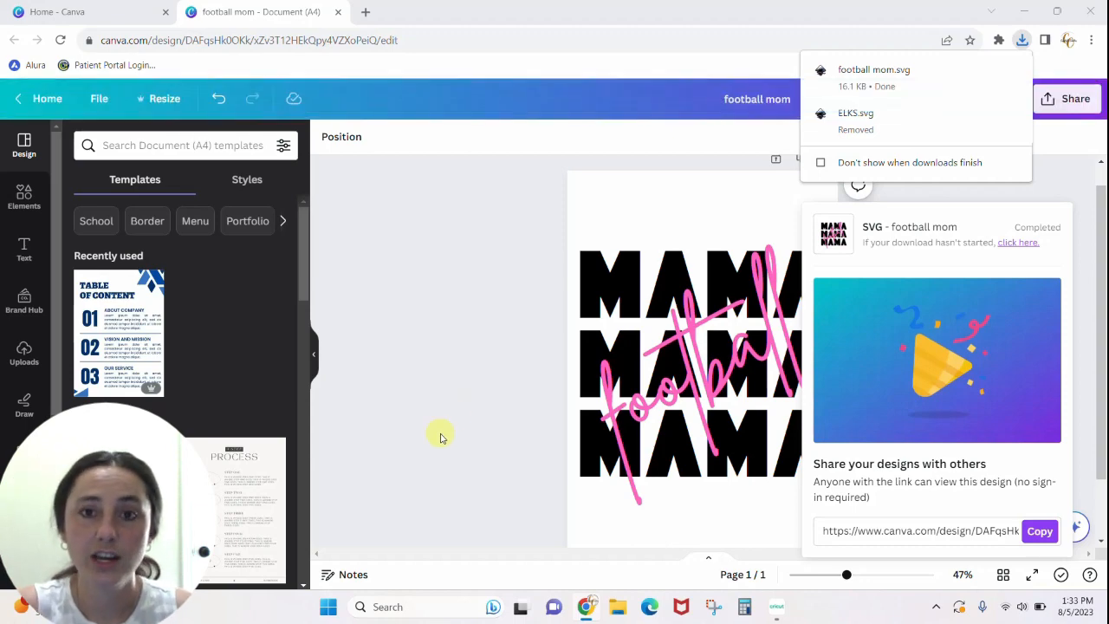
# - Switch to Cricut Design Space and load the football mom SVG from the Downloads folder for an image upload
pyautogui.click(775, 608)
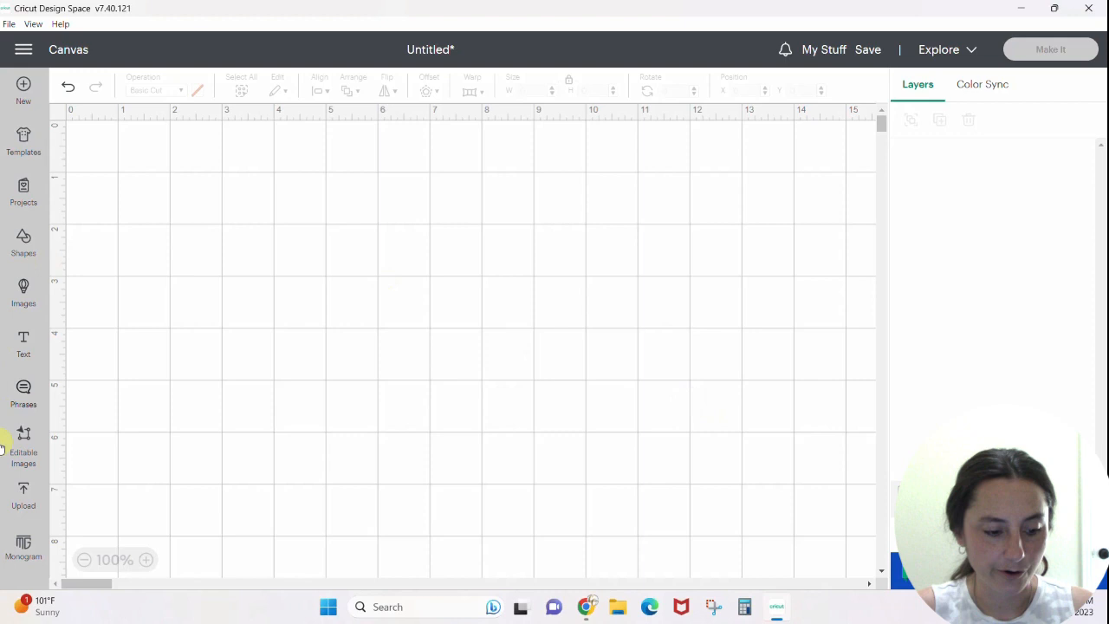
pyautogui.click(22, 494)
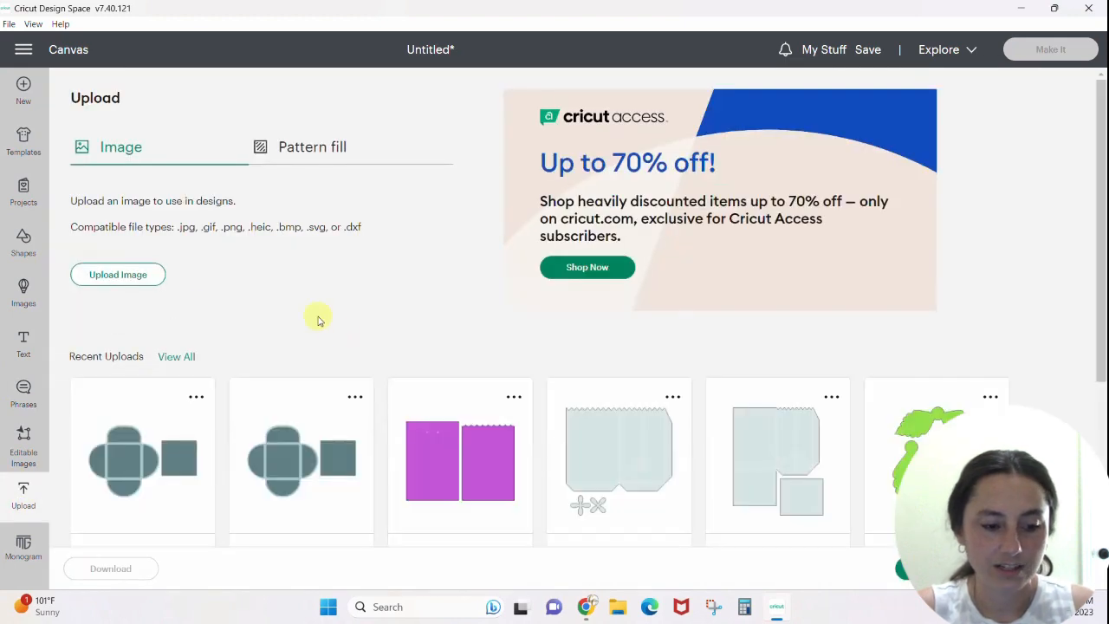
pyautogui.click(114, 282)
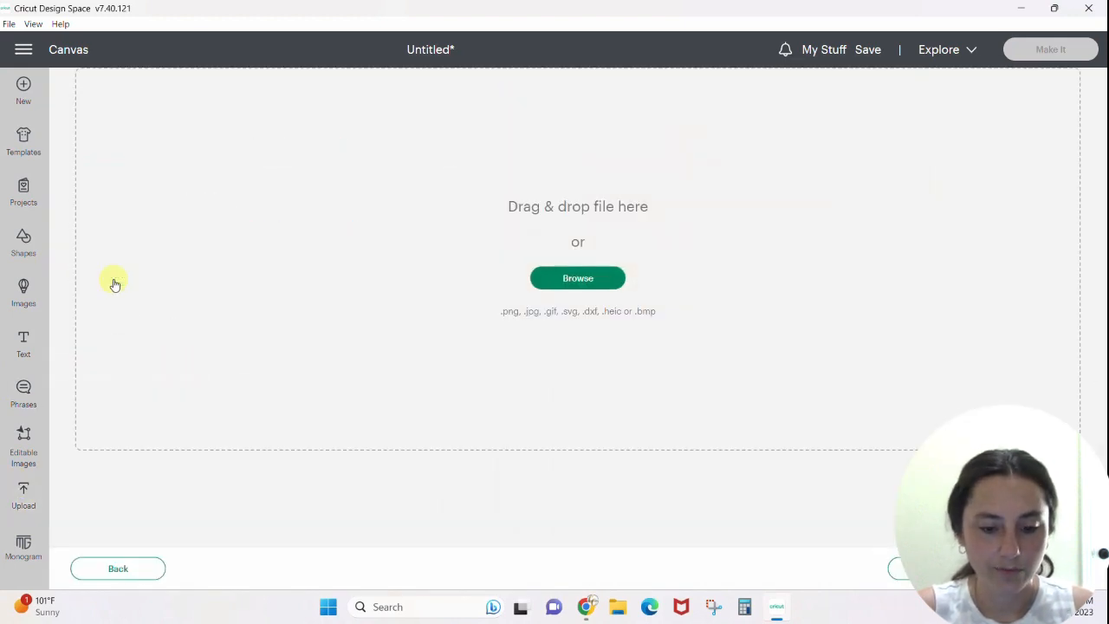
pyautogui.click(595, 279)
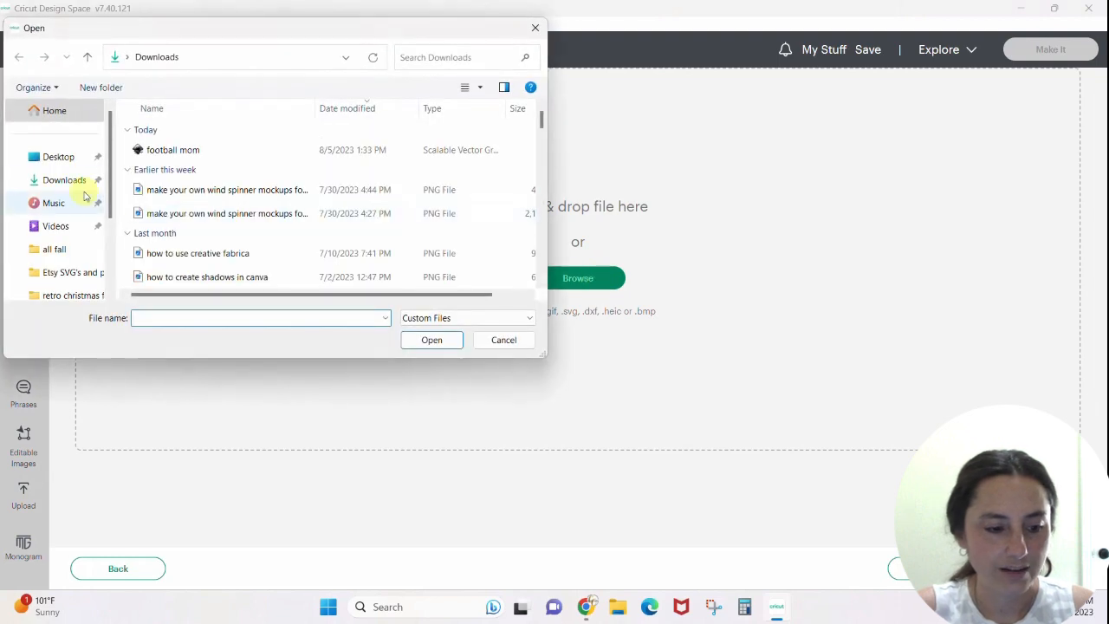
pyautogui.click(61, 180)
pyautogui.doubleClick(173, 151)
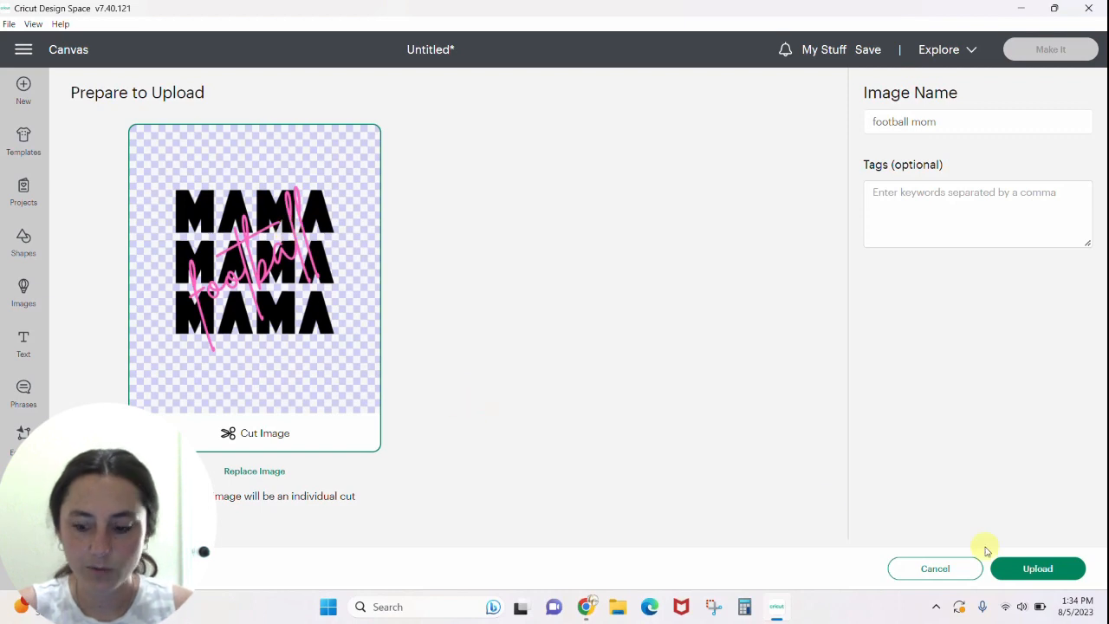
# - Upload the football mom cut image and place it on the canvas at about X 4.66, Y 1.42 in
pyautogui.click(1037, 568)
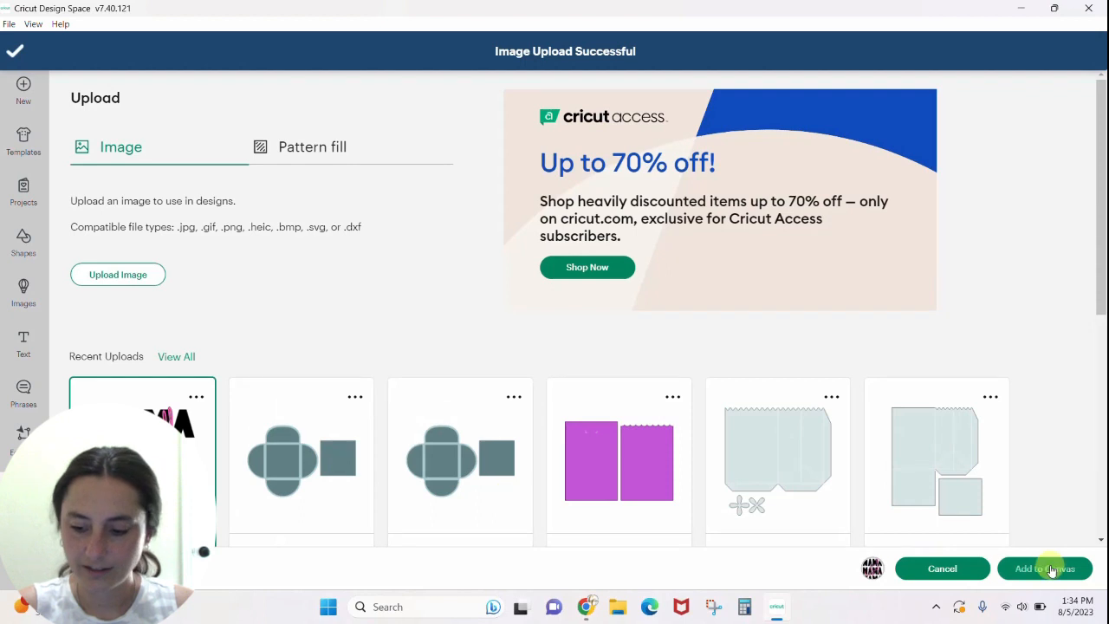
pyautogui.click(1043, 568)
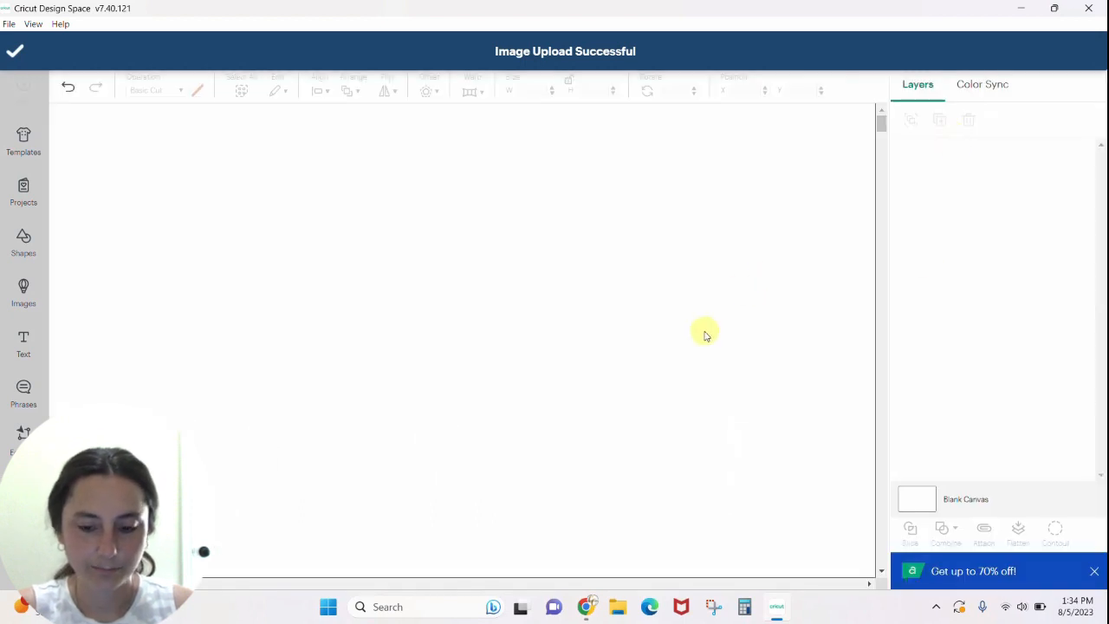
pyautogui.moveTo(433, 353); pyautogui.dragTo(597, 321)
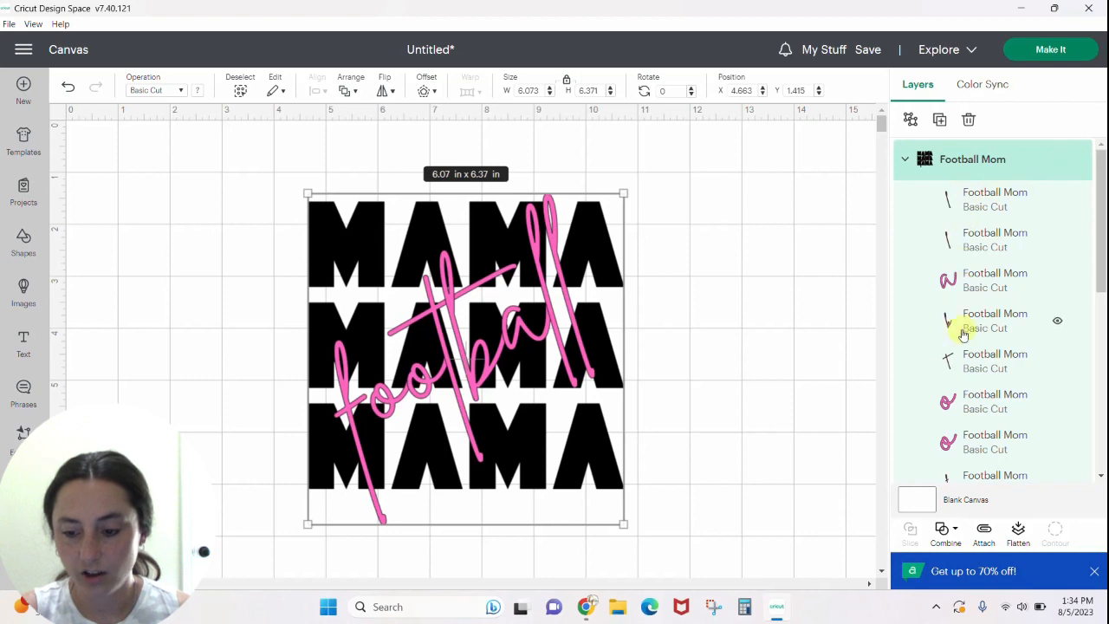
pyautogui.click(749, 414)
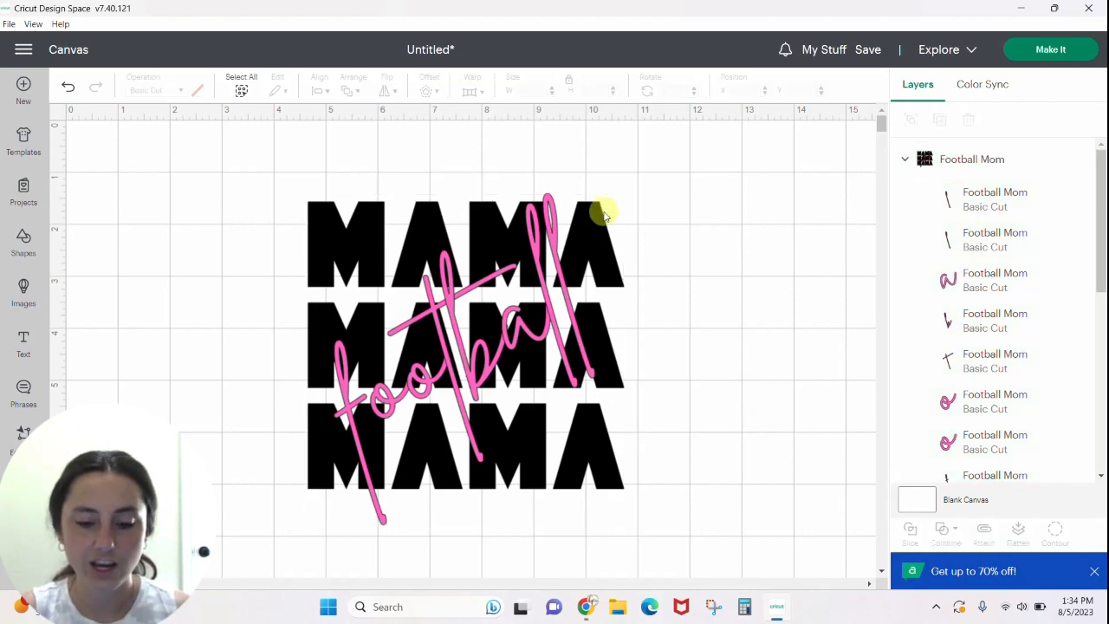
# - Ungroup the football mom image into its separate letter layers
pyautogui.click(601, 240)
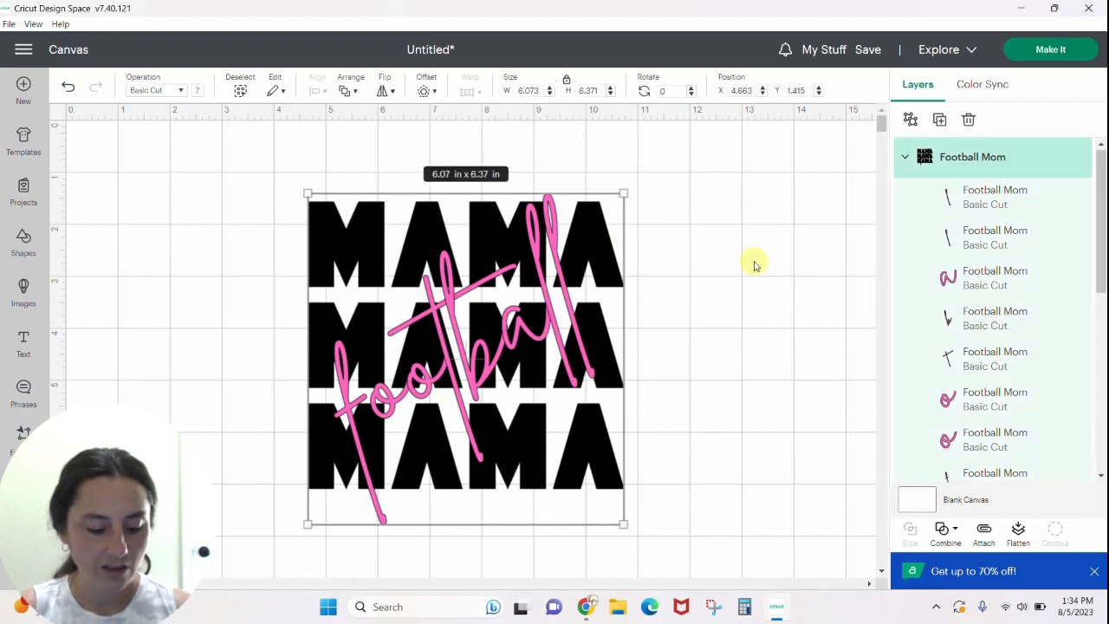
pyautogui.hotkey('ctrl', 'shift', 'g')
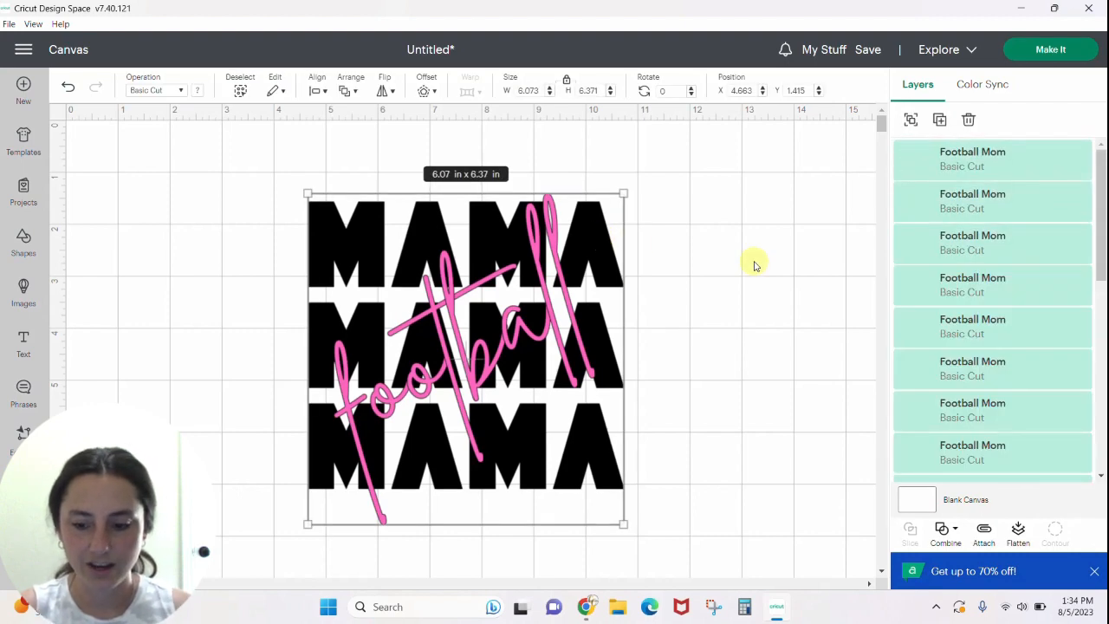
pyautogui.click(752, 260)
# - Try to move the top MAMA row and the first letters of the lower rows away from the script, and undo the move
pyautogui.click(319, 233)
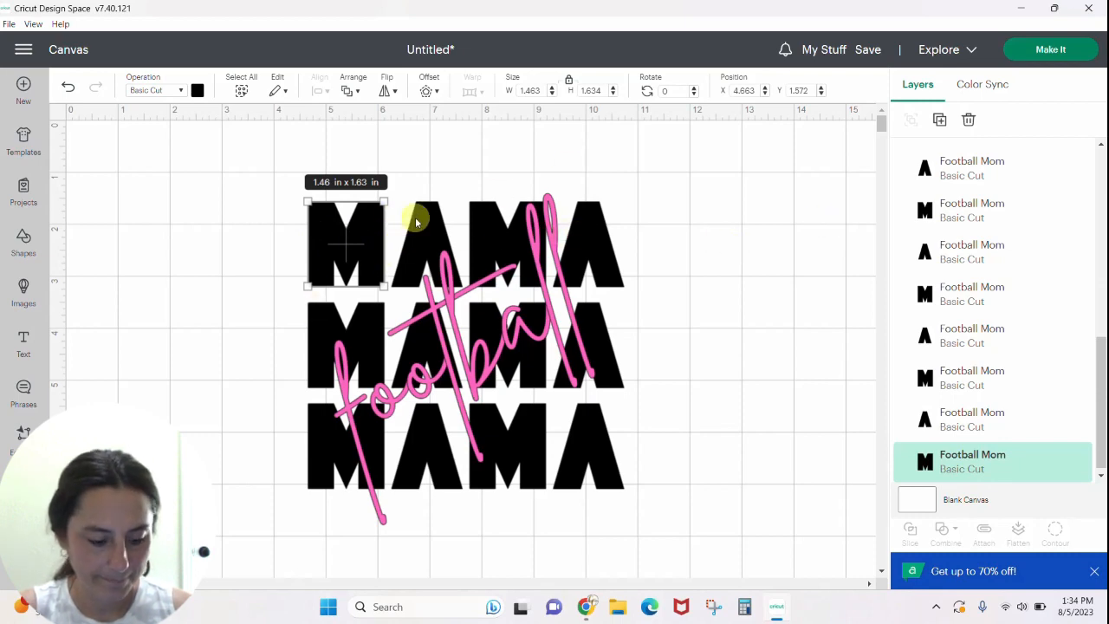
pyautogui.keyDown('shift'); pyautogui.click(452, 219); pyautogui.keyUp('shift')
pyautogui.keyDown('shift'); pyautogui.click(530, 218); pyautogui.keyUp('shift')
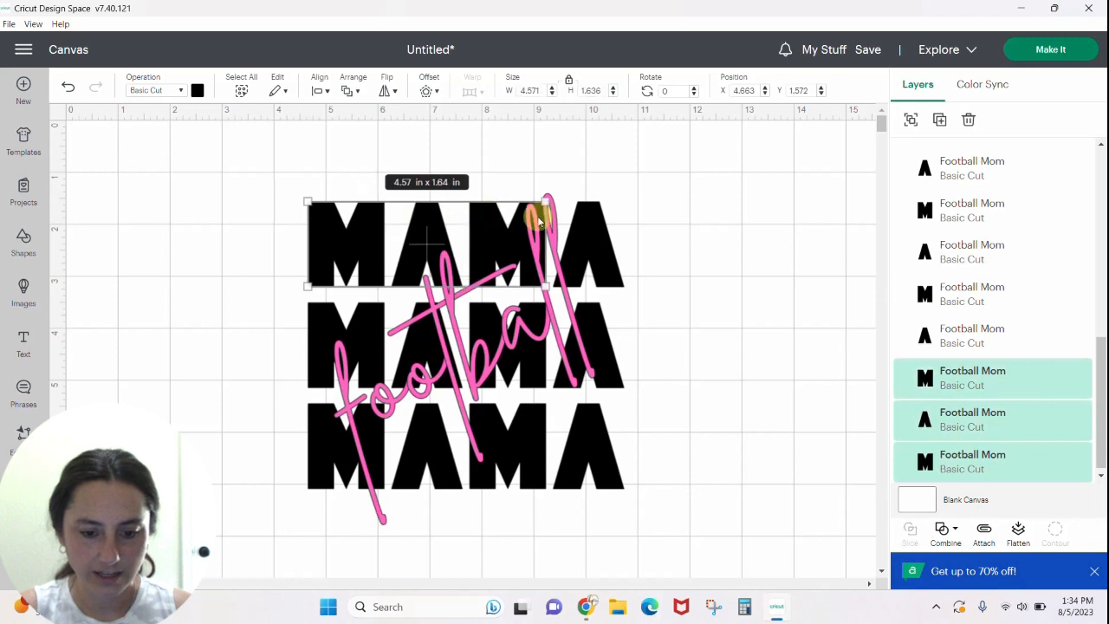
pyautogui.keyDown('shift'); pyautogui.click(598, 231); pyautogui.keyUp('shift')
pyautogui.keyDown('shift'); pyautogui.click(317, 314); pyautogui.keyUp('shift')
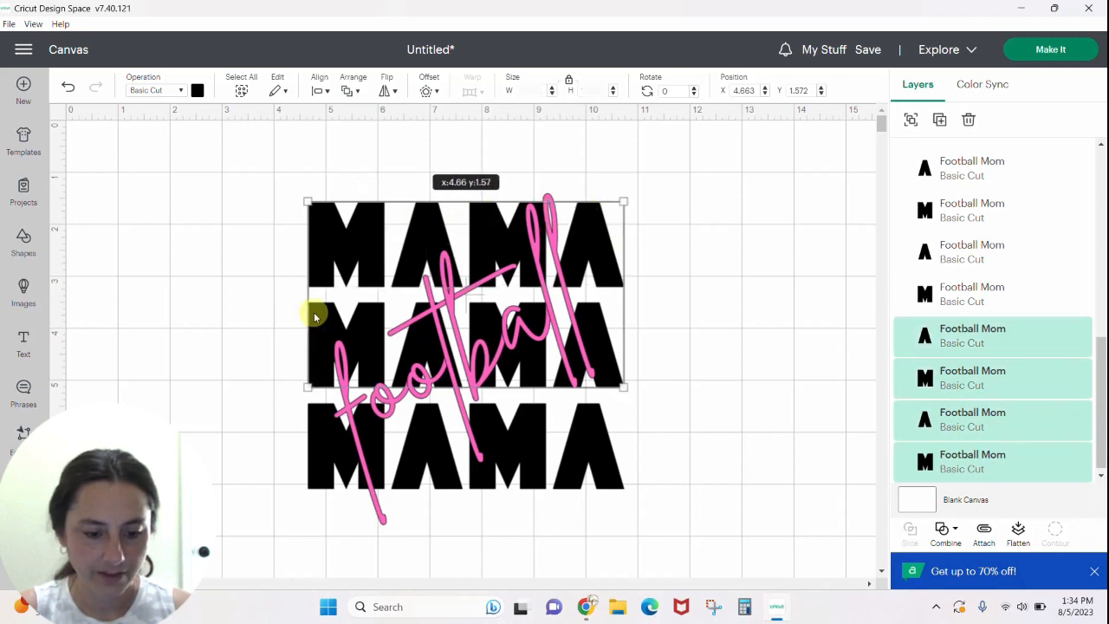
pyautogui.keyDown('shift'); pyautogui.click(319, 448); pyautogui.keyUp('shift')
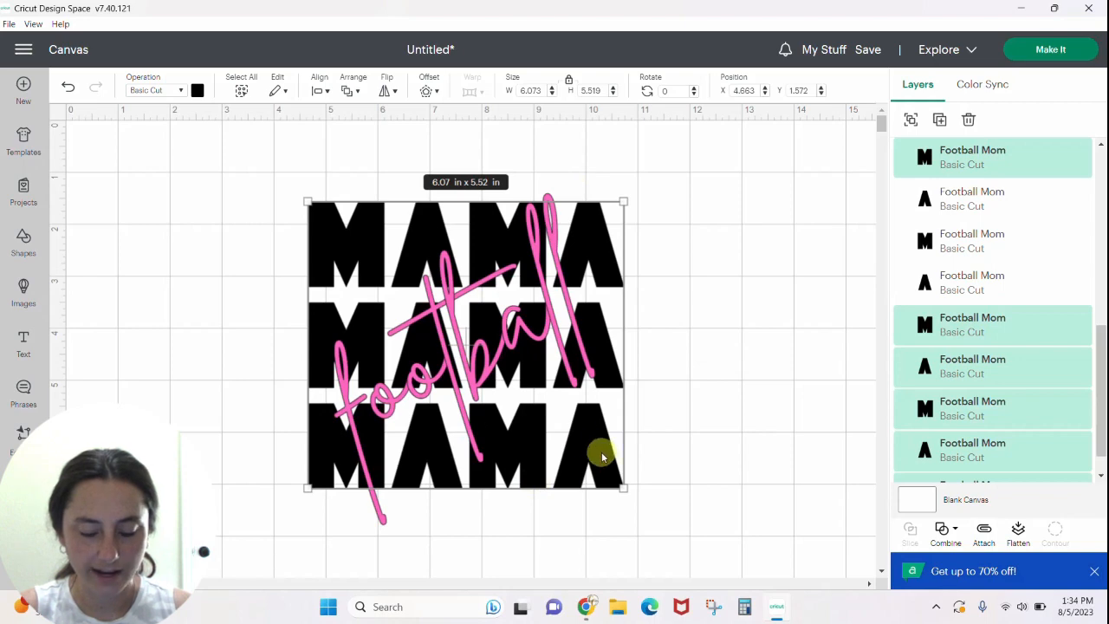
pyautogui.moveTo(603, 457); pyautogui.dragTo(376, 366)
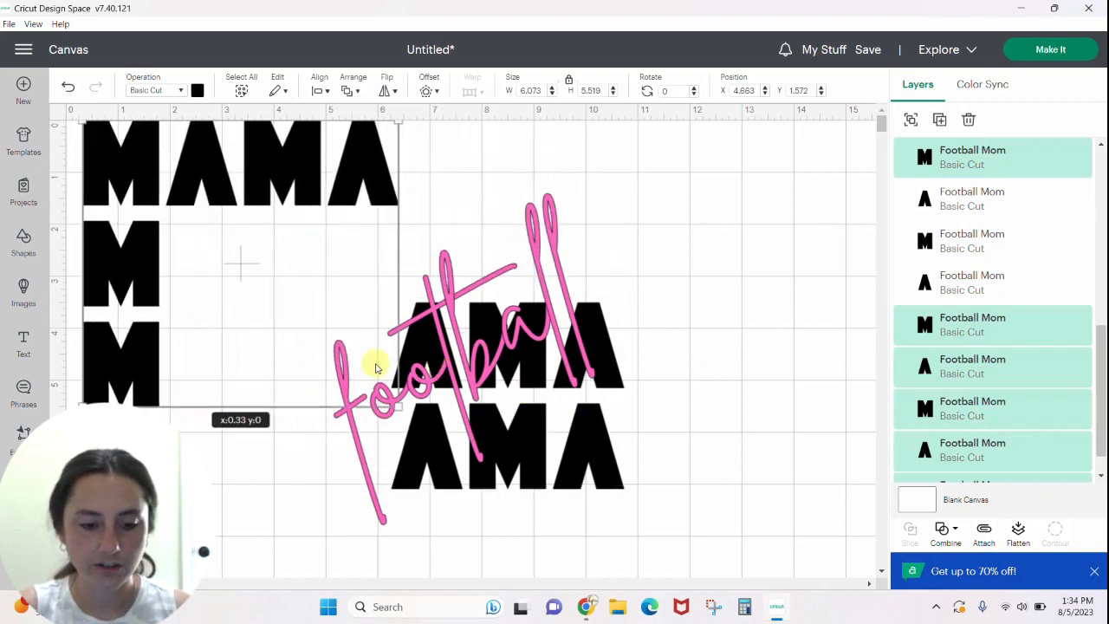
pyautogui.hotkey('ctrl', 'z')
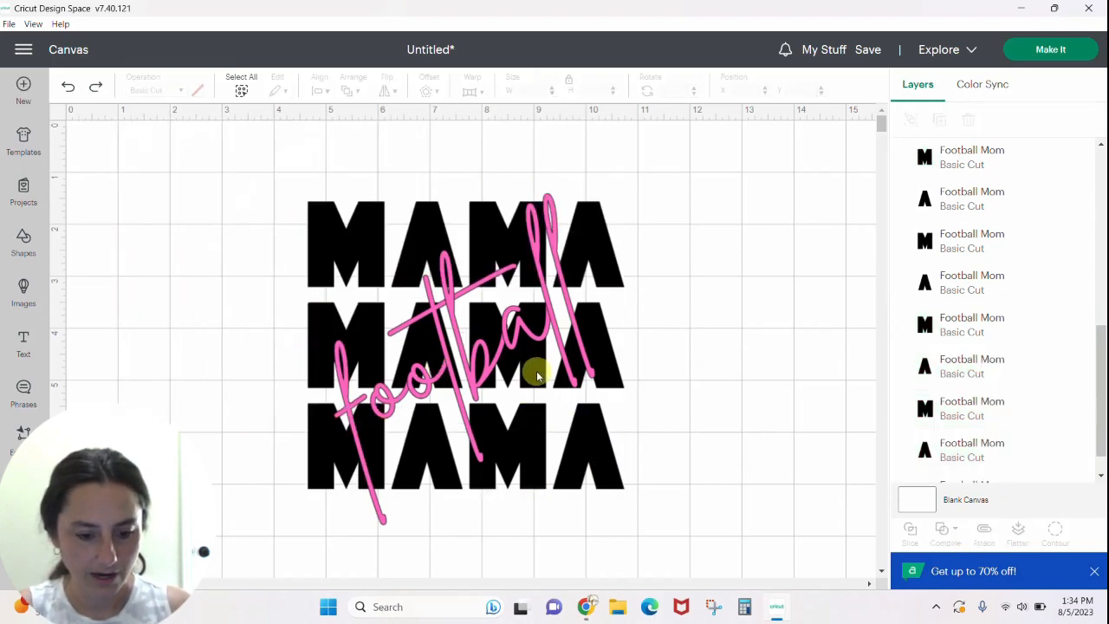
pyautogui.click(343, 232)
pyautogui.keyDown('shift'); pyautogui.click(437, 234); pyautogui.keyUp('shift')
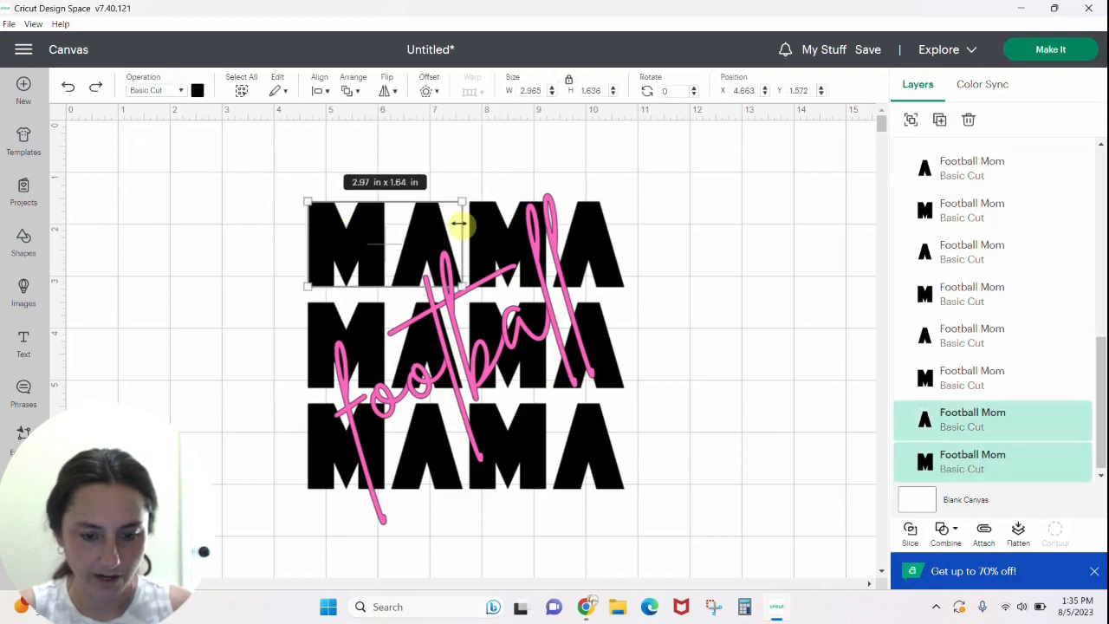
pyautogui.keyDown('shift'); pyautogui.click(489, 236); pyautogui.keyUp('shift')
pyautogui.keyDown('shift'); pyautogui.click(587, 241); pyautogui.keyUp('shift')
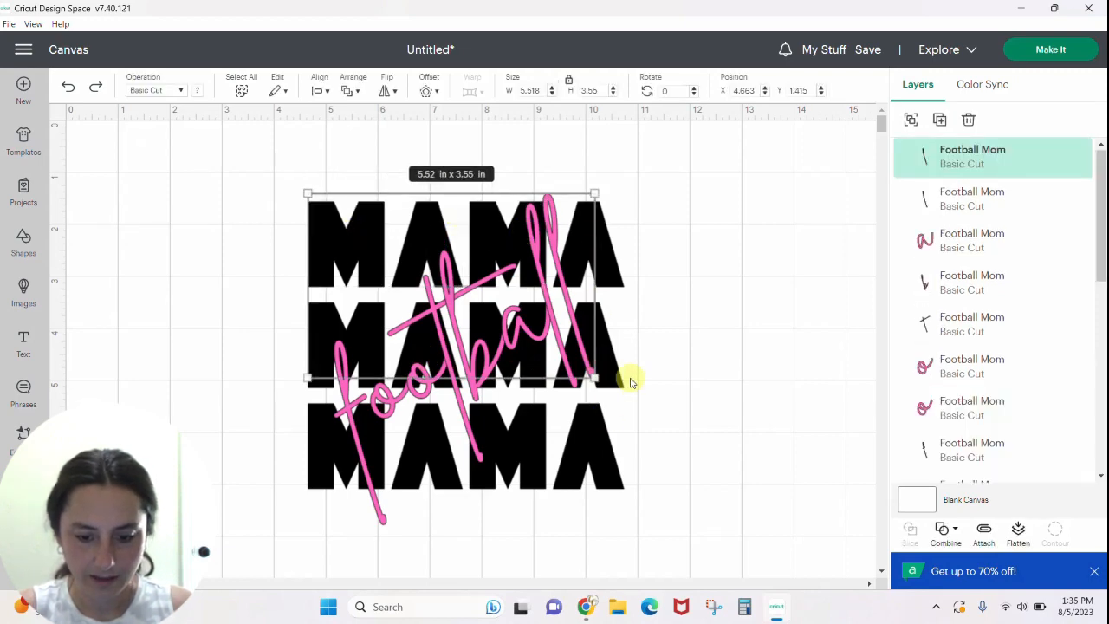
pyautogui.keyDown('shift'); pyautogui.click(616, 376); pyautogui.keyUp('shift')
pyautogui.keyDown('shift'); pyautogui.click(607, 476); pyautogui.keyUp('shift')
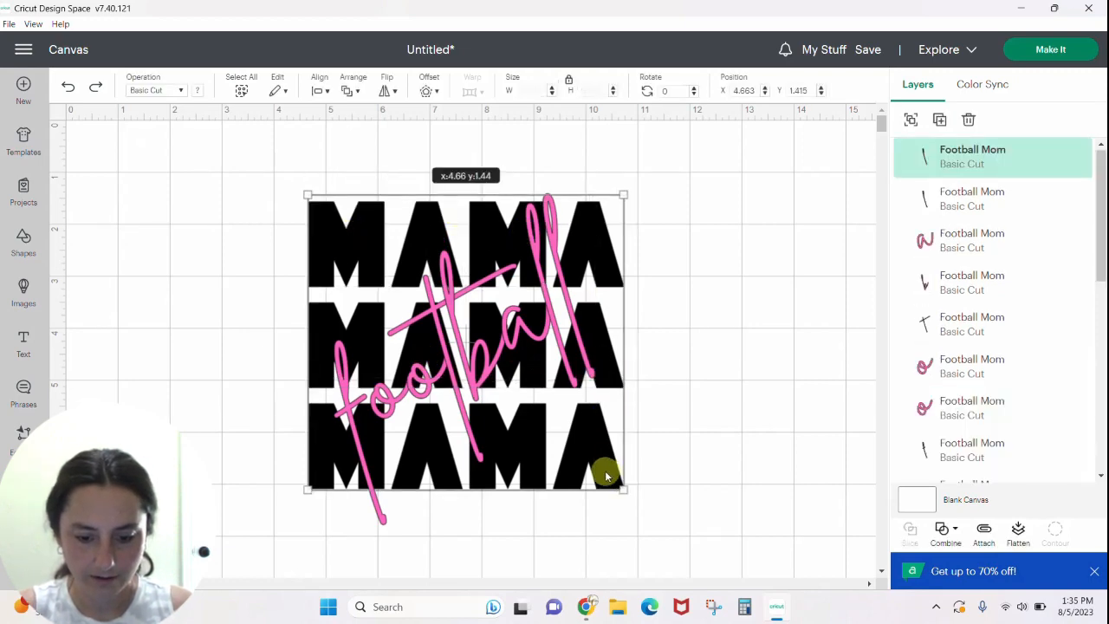
pyautogui.click(533, 452)
# - Select all twelve black MAMA letter layers, leaving out the pink football strokes, and group them
pyautogui.click(341, 235)
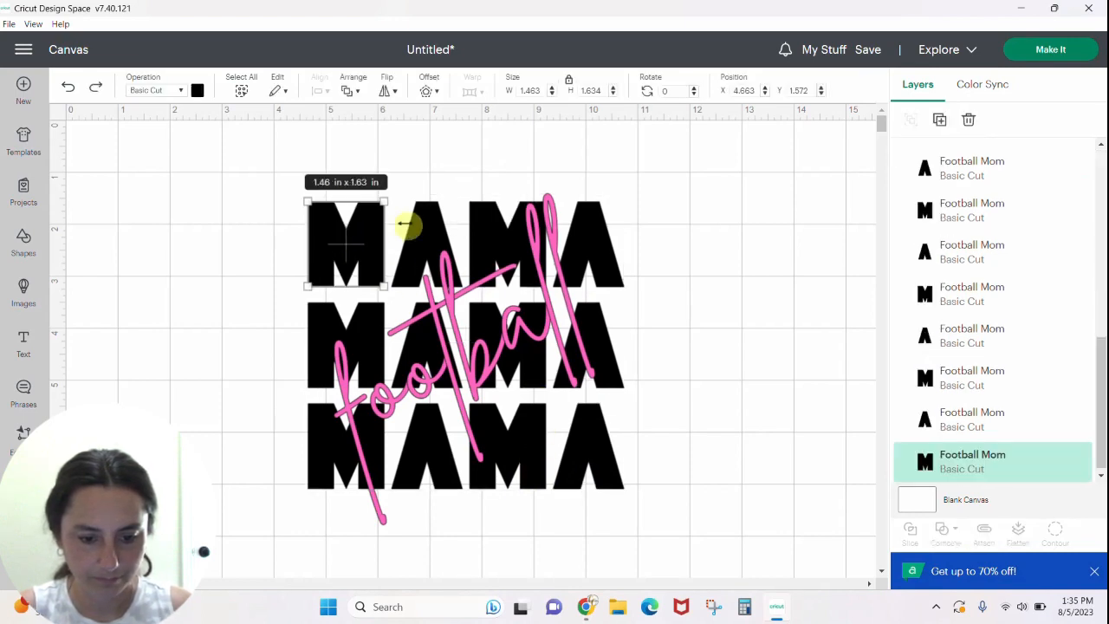
pyautogui.keyDown('shift'); pyautogui.click(425, 226); pyautogui.keyUp('shift')
pyautogui.keyDown('shift'); pyautogui.click(485, 227); pyautogui.keyUp('shift')
pyautogui.keyDown('shift'); pyautogui.click(597, 234); pyautogui.keyUp('shift')
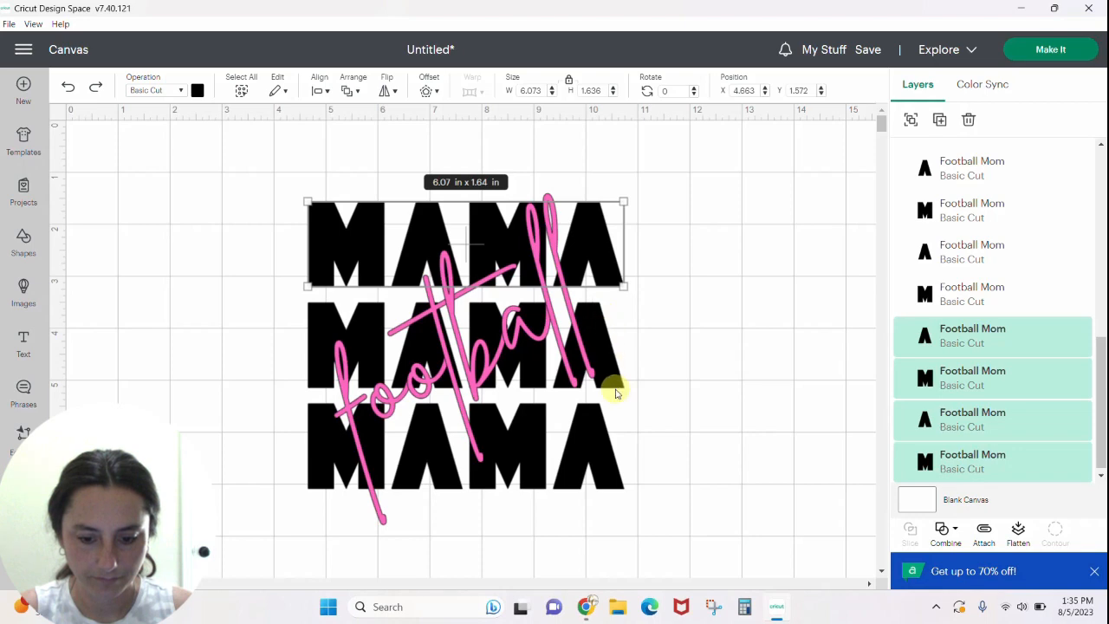
pyautogui.keyDown('shift'); pyautogui.click(604, 471); pyautogui.keyUp('shift')
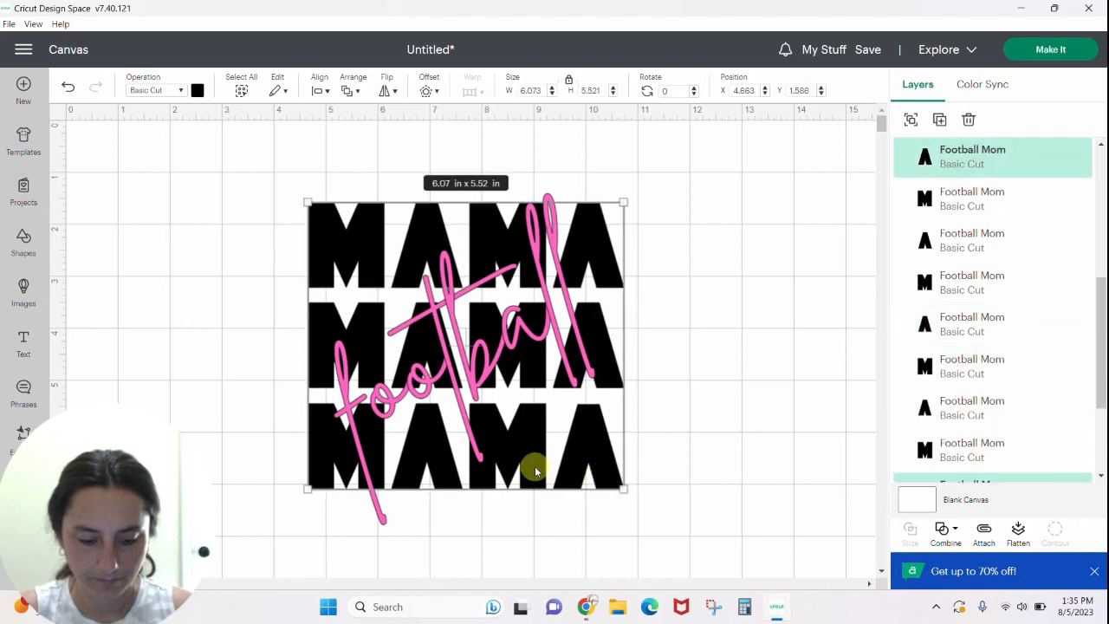
pyautogui.keyDown('shift'); pyautogui.click(948, 195); pyautogui.keyUp('shift')
pyautogui.keyDown('shift'); pyautogui.click(959, 240); pyautogui.keyUp('shift')
pyautogui.keyDown('shift'); pyautogui.click(953, 282); pyautogui.keyUp('shift')
pyautogui.keyDown('shift'); pyautogui.click(950, 323); pyautogui.keyUp('shift')
pyautogui.keyDown('shift'); pyautogui.click(953, 367); pyautogui.keyUp('shift')
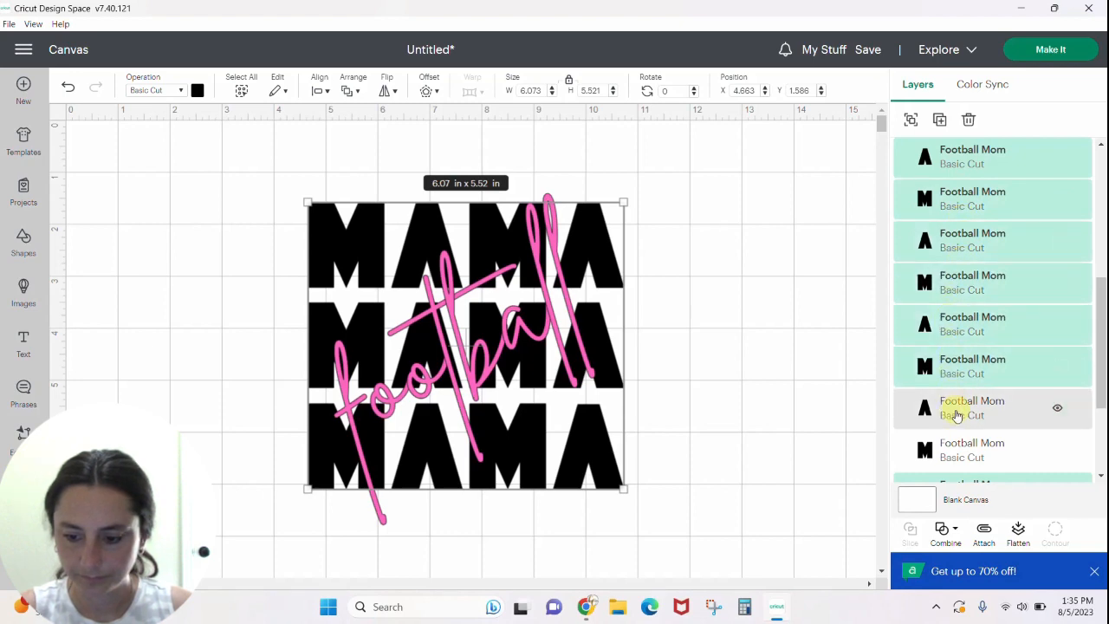
pyautogui.keyDown('shift'); pyautogui.click(955, 406); pyautogui.keyUp('shift')
pyautogui.keyDown('shift'); pyautogui.click(967, 446); pyautogui.keyUp('shift')
pyautogui.moveTo(1103, 325); pyautogui.dragTo(1102, 217)
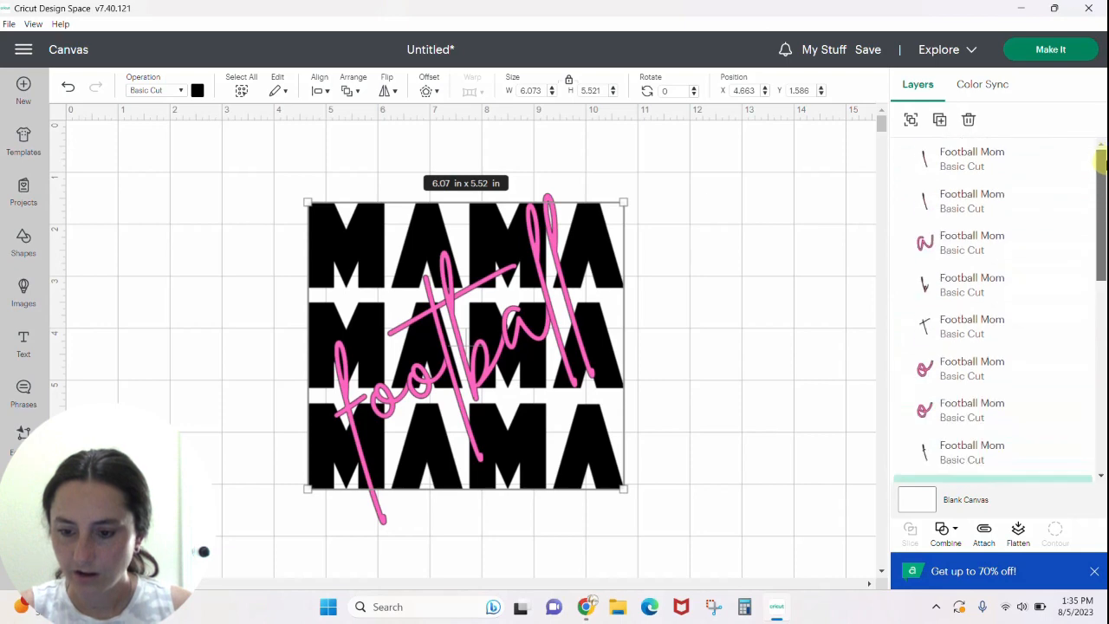
pyautogui.scroll(-5, 1021, 230)
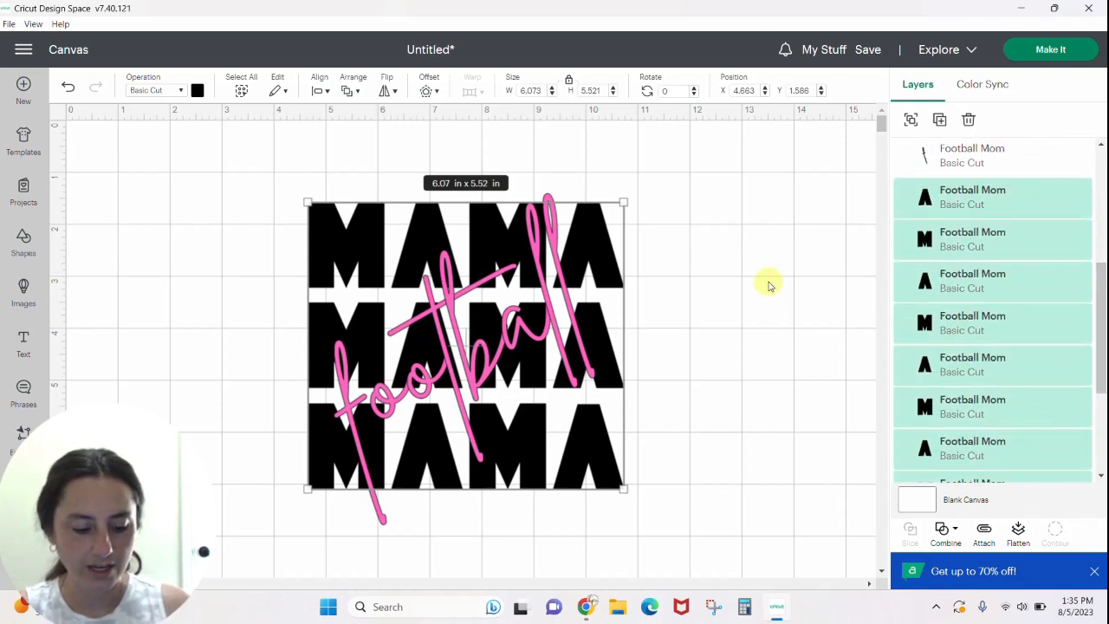
pyautogui.hotkey('ctrl', 'g')
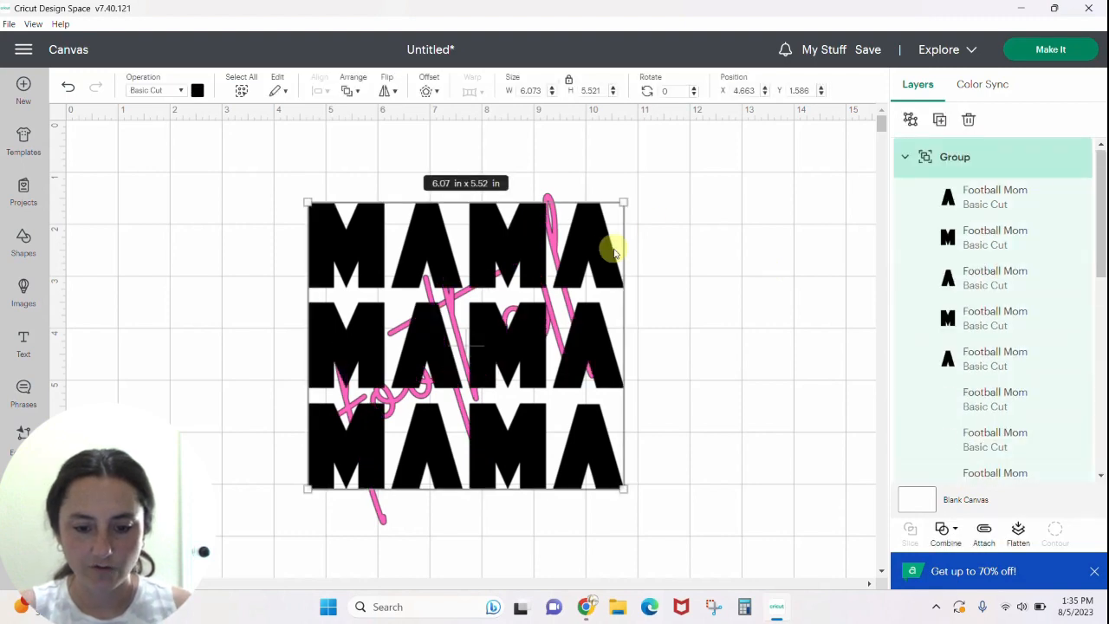
# - Move the MAMA group to X 0, Y 0 on the canvas and hide it
pyautogui.moveTo(531, 253); pyautogui.dragTo(230, 136)
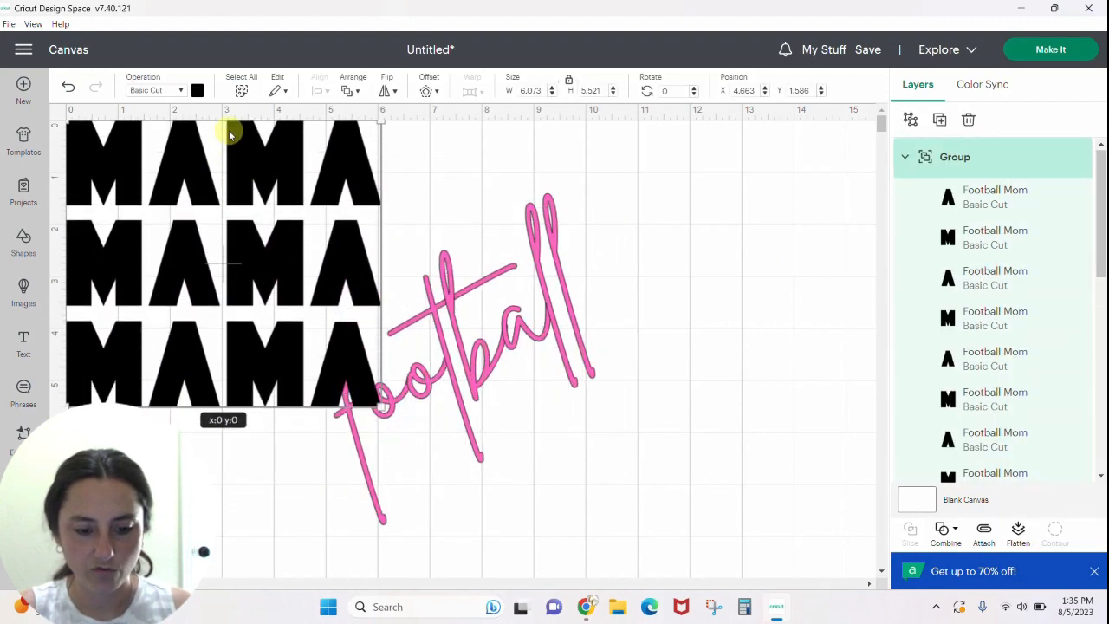
pyautogui.click(1058, 159)
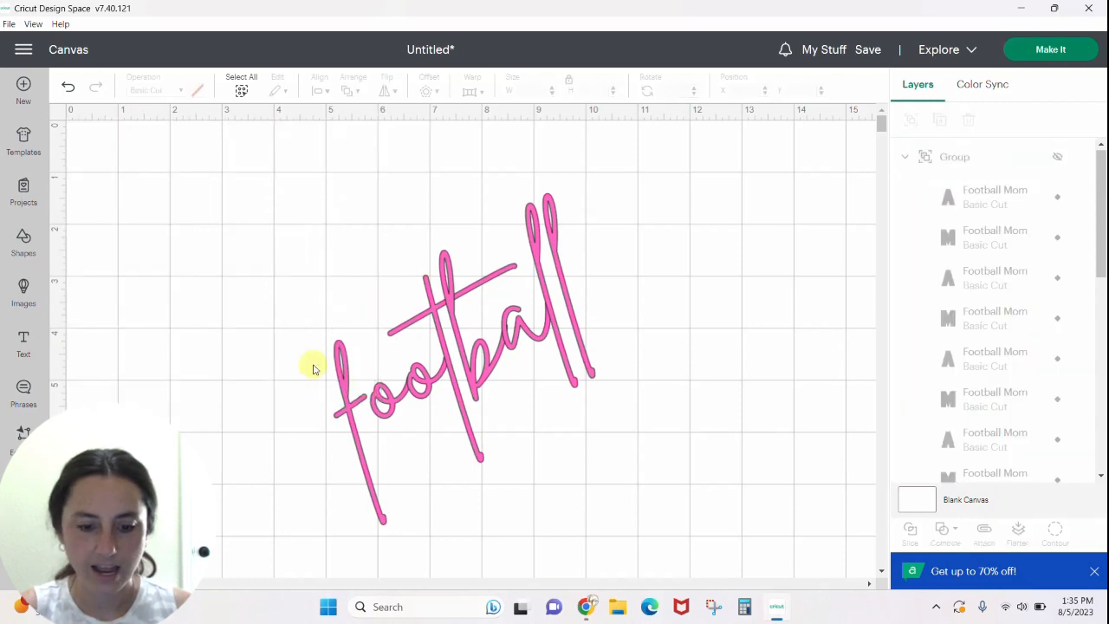
pyautogui.click(512, 298)
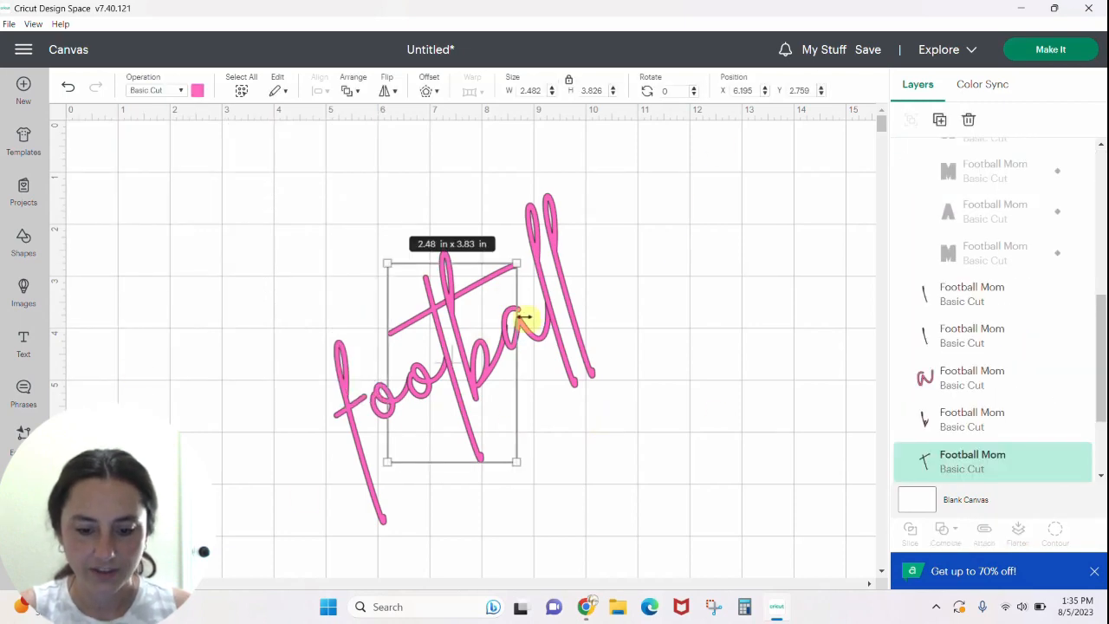
pyautogui.click(563, 323)
pyautogui.click(436, 379)
pyautogui.click(413, 384)
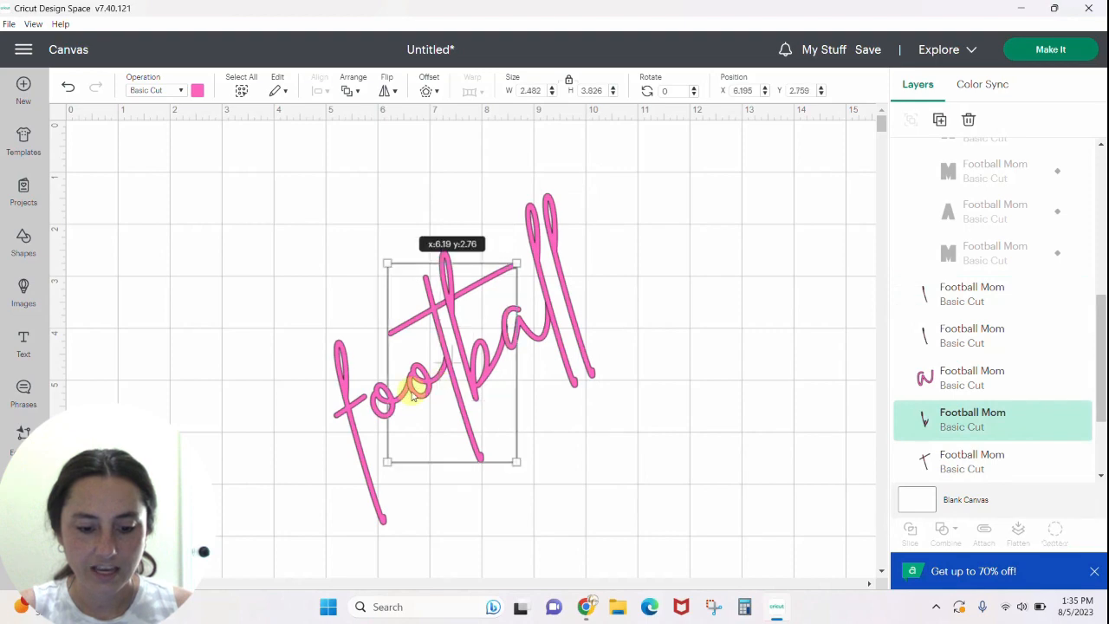
pyautogui.click(366, 404)
pyautogui.click(717, 402)
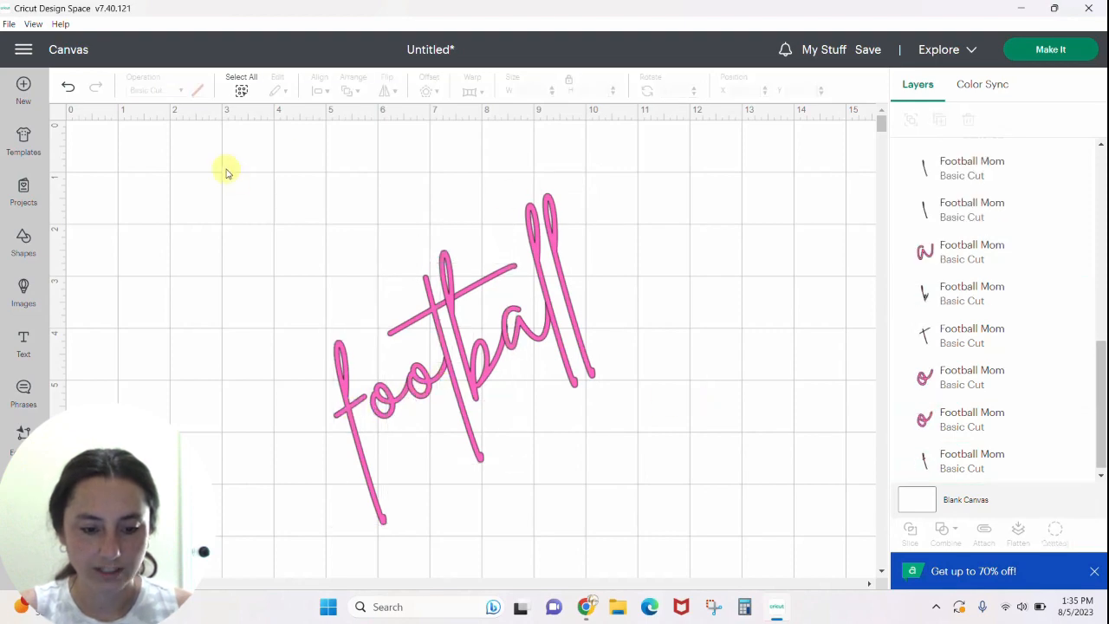
# - Unite all the pink football script letters into one shape and move it to about X 5.79, Y 1.29 in
pyautogui.moveTo(226, 172); pyautogui.dragTo(693, 531)
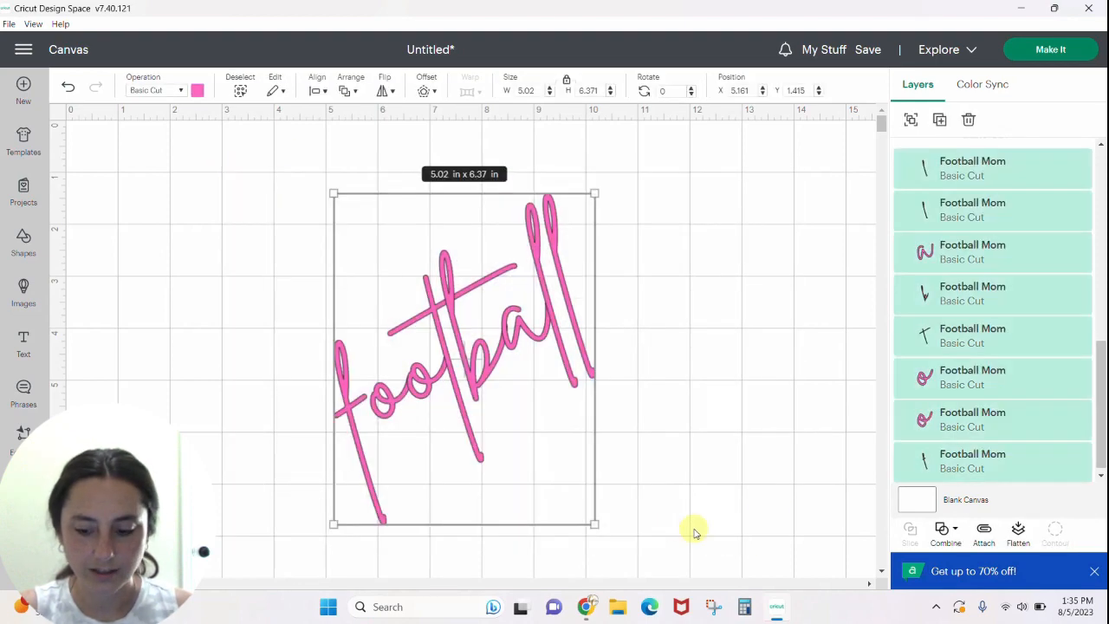
pyautogui.click(947, 537)
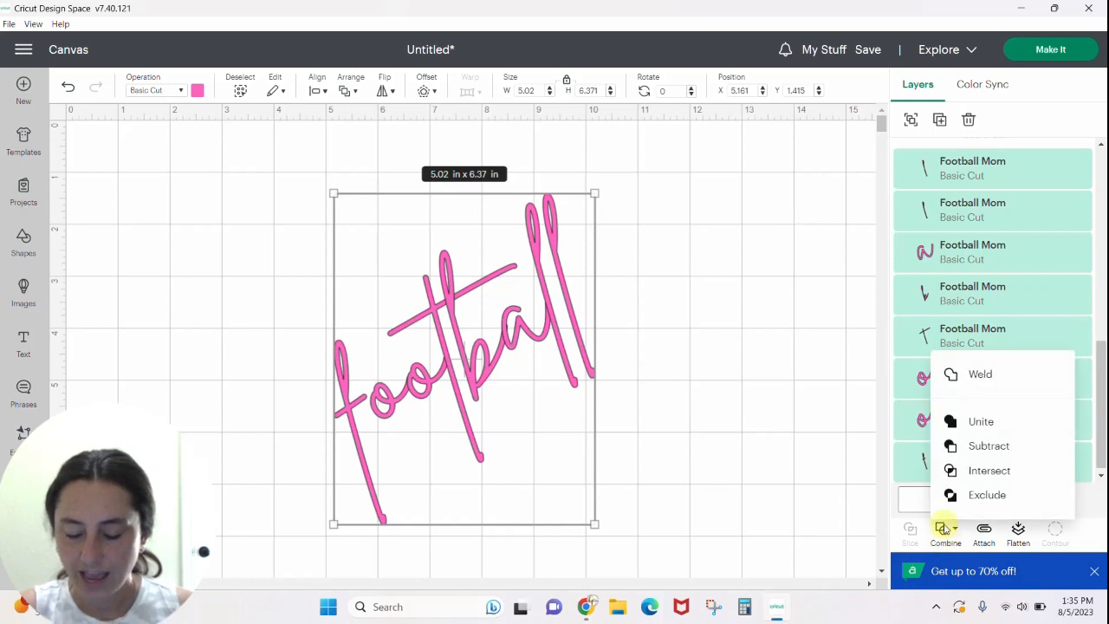
pyautogui.click(977, 421)
pyautogui.click(537, 314)
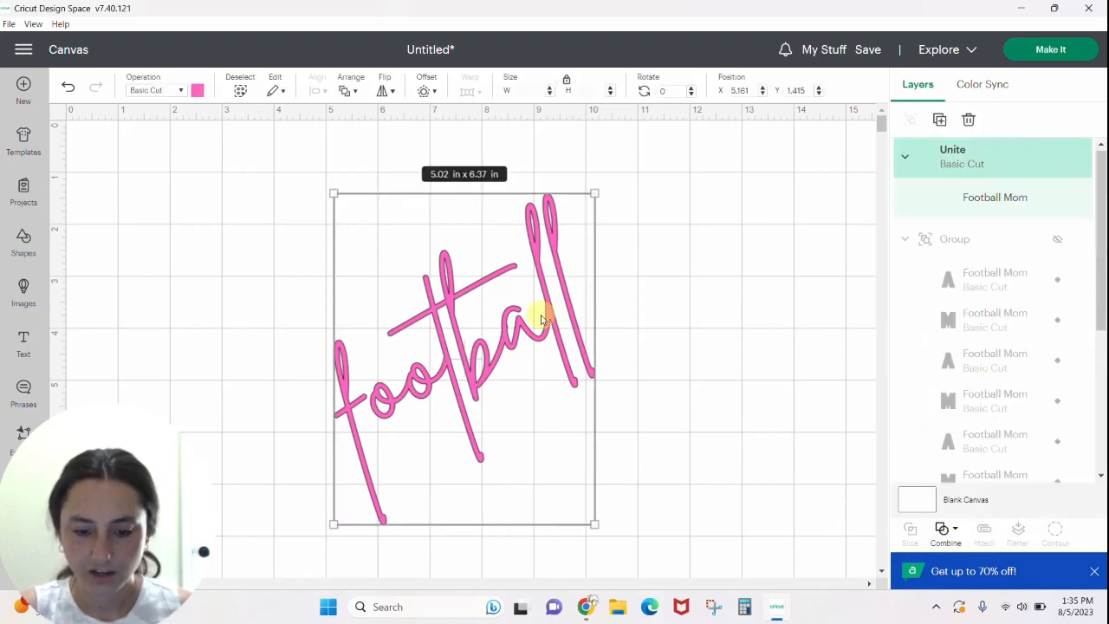
pyautogui.moveTo(538, 315); pyautogui.dragTo(572, 318)
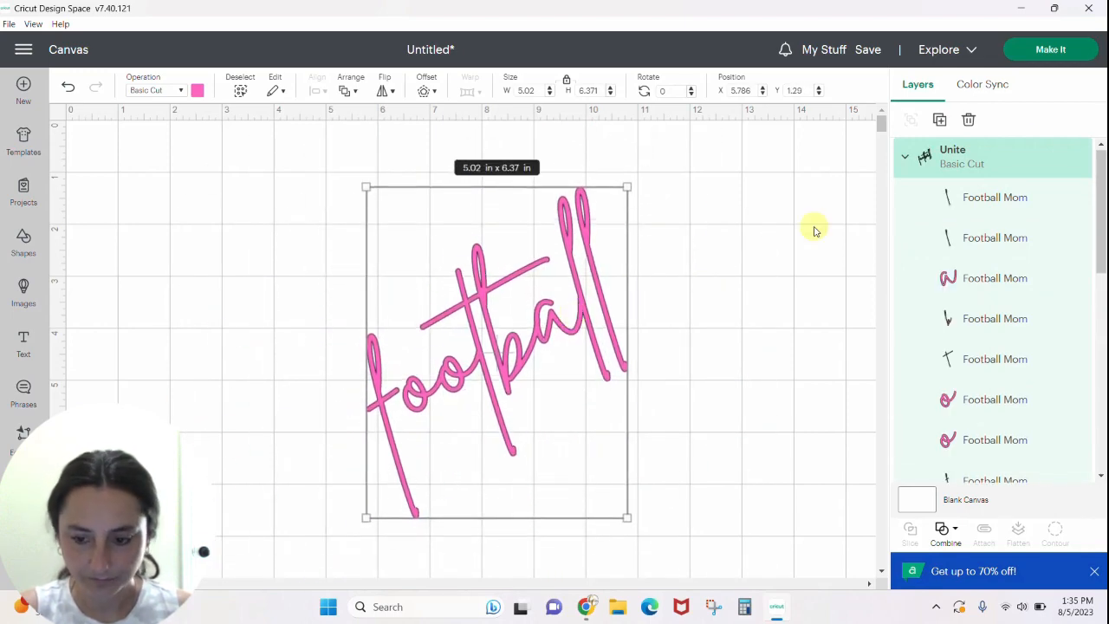
# - Show the hidden MAMA group again and move it back to the football script, at about X 5.3, Y 1.6 in
pyautogui.scroll(-5, 1103, 208)
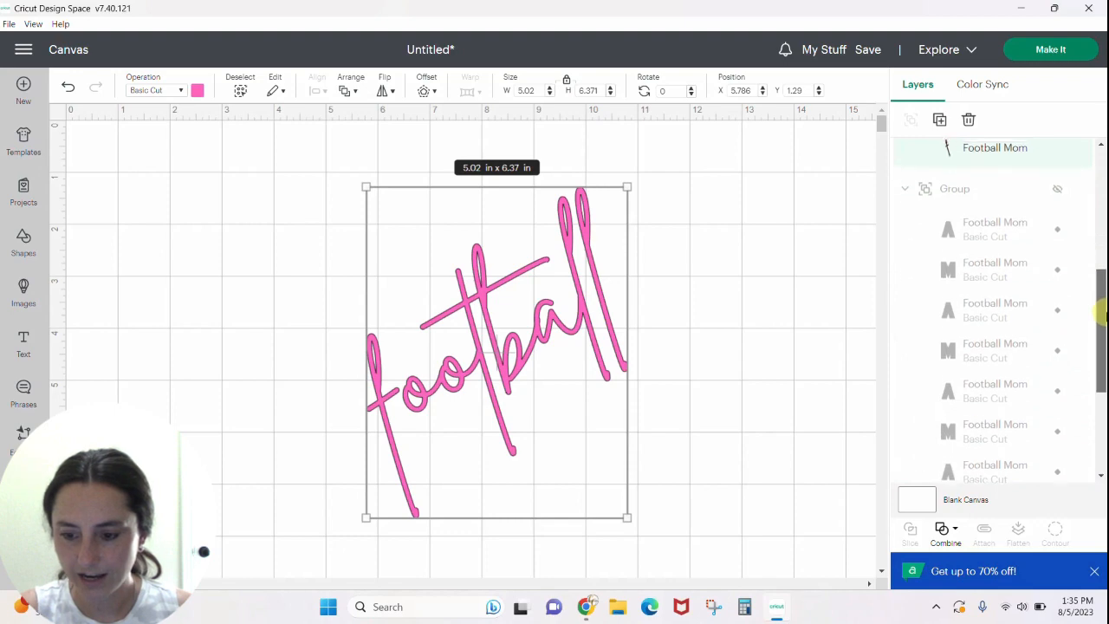
pyautogui.click(1057, 226)
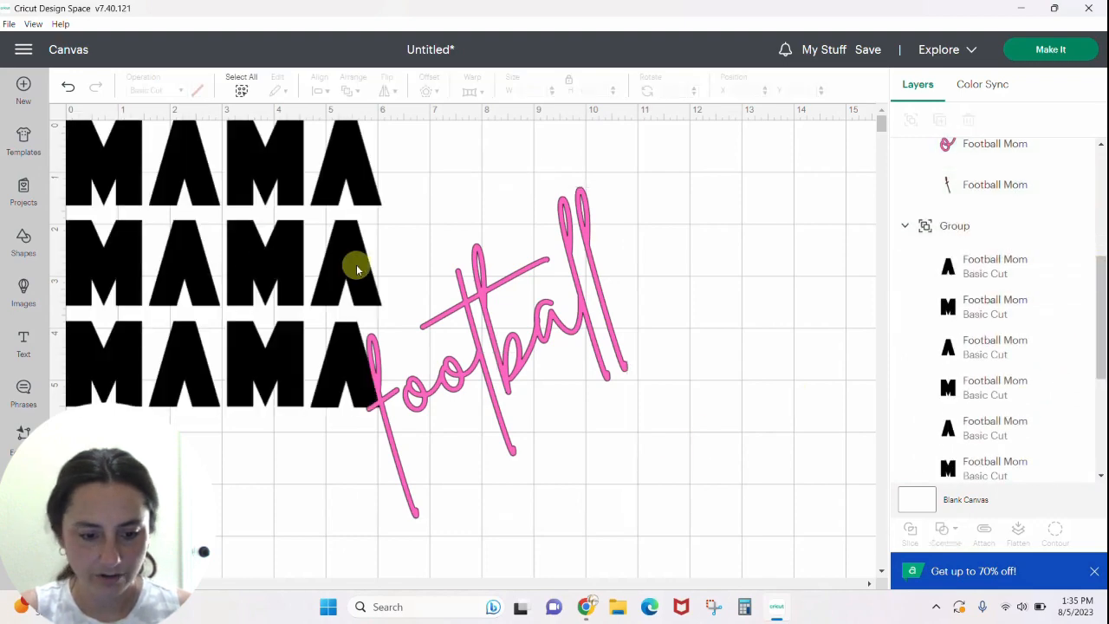
pyautogui.moveTo(355, 265); pyautogui.dragTo(635, 349)
pyautogui.click(761, 358)
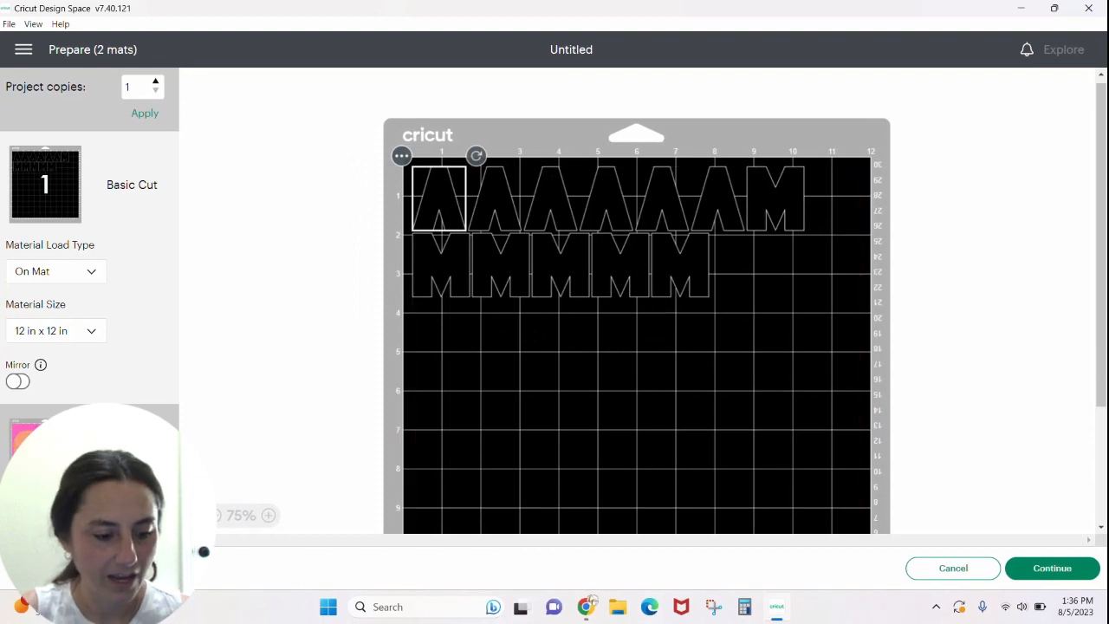
# - Check the pink and black mats in the cut preview, shifting the football script on its mat, and return to the canvas
pyautogui.click(26, 433)
pyautogui.moveTo(571, 276); pyautogui.dragTo(611, 347)
pyautogui.click(144, 205)
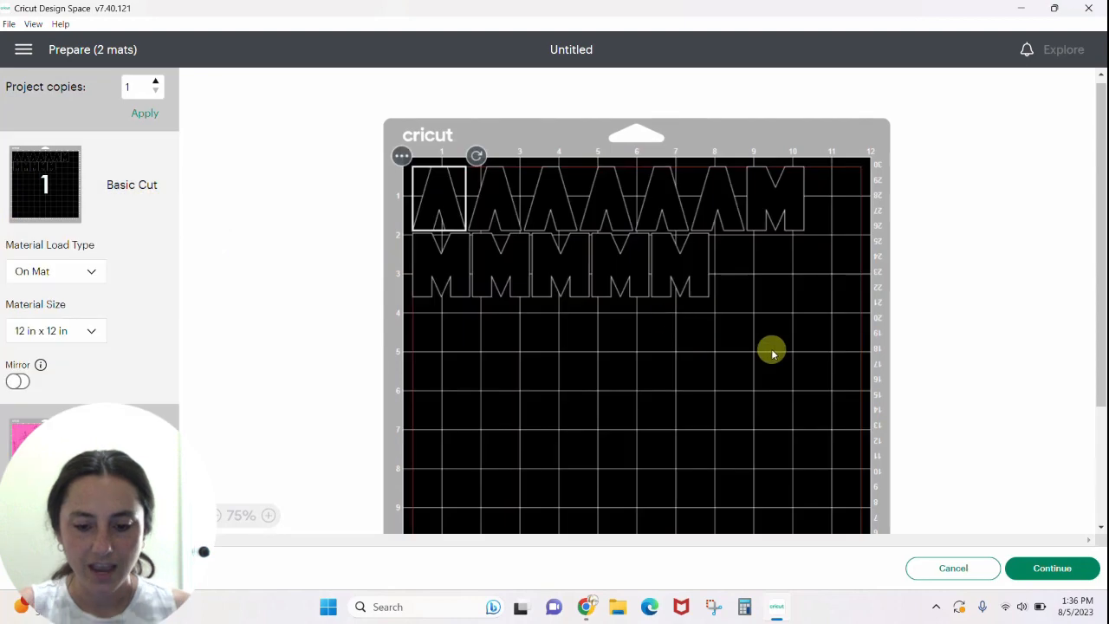
pyautogui.click(951, 572)
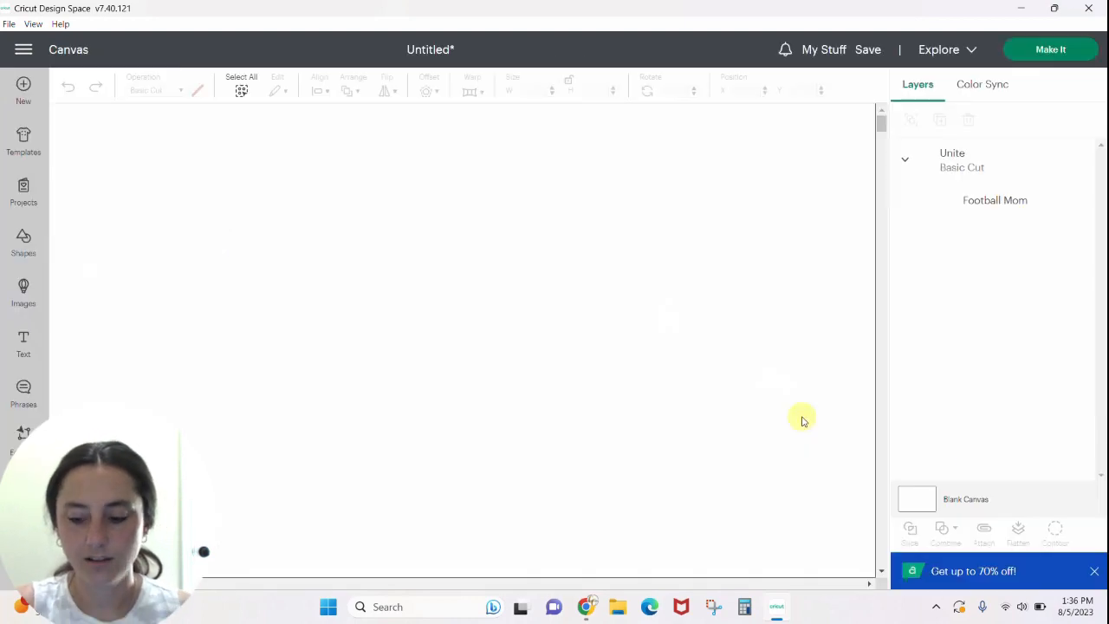
# - Separate the football script from the MAMA group, placed at about X 6.97, Y 1.64 in, and attach the MAMA letters together
pyautogui.moveTo(563, 319); pyautogui.dragTo(73, 323)
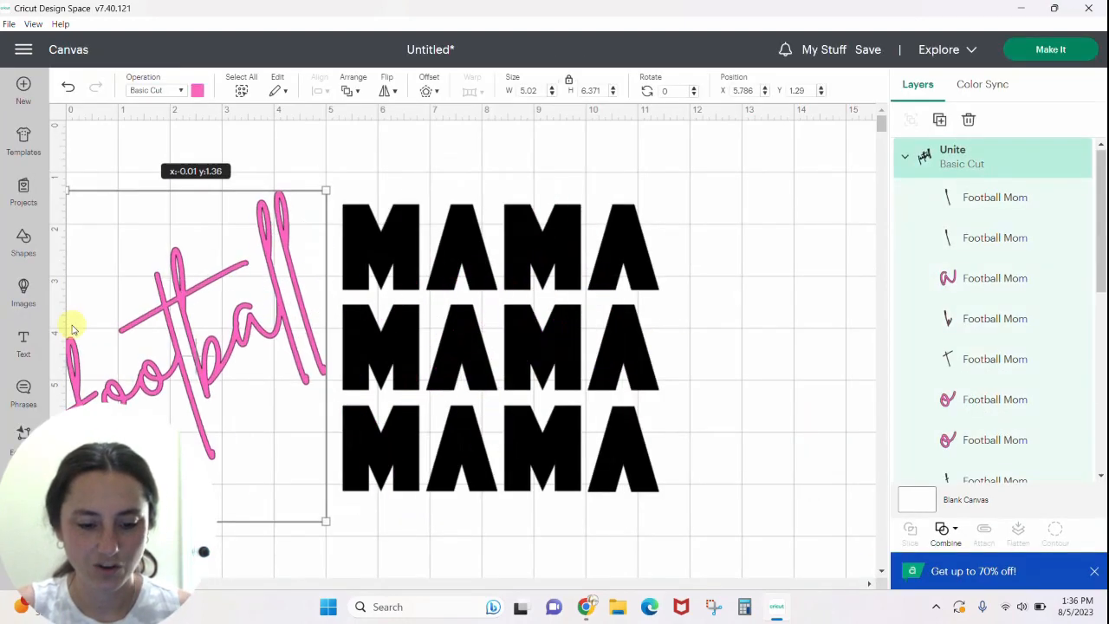
pyautogui.moveTo(549, 375); pyautogui.dragTo(633, 376)
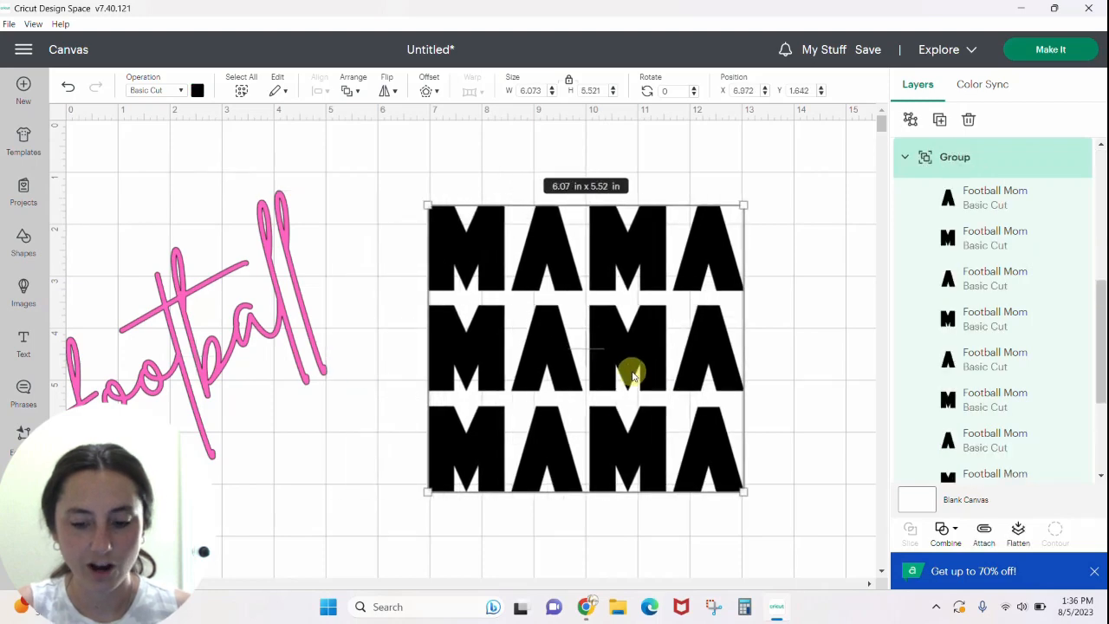
pyautogui.click(984, 531)
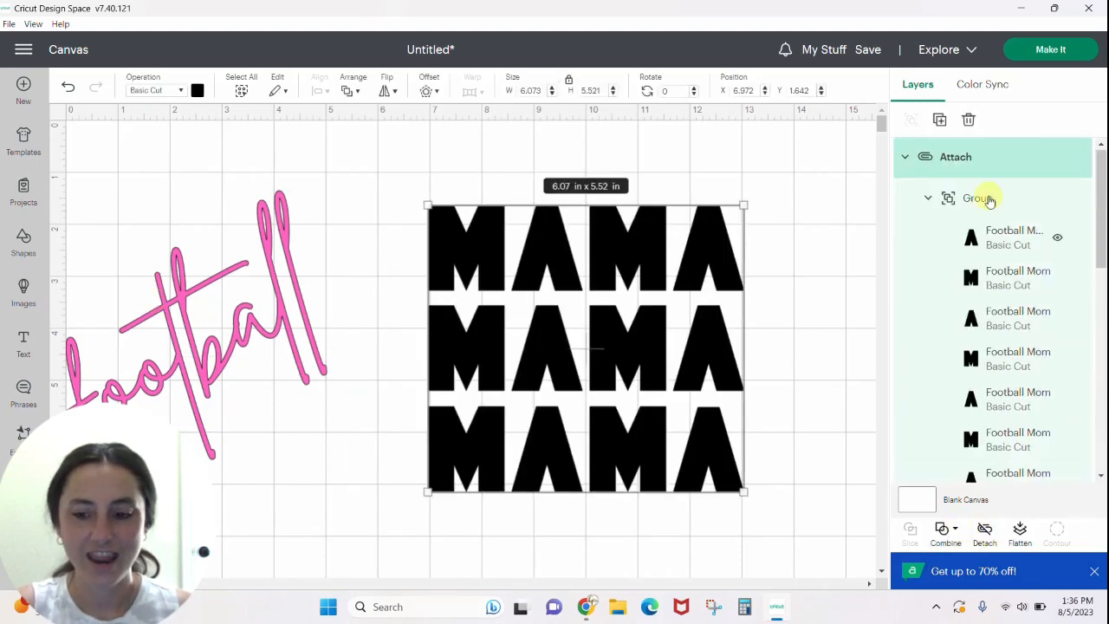
# - Send the project to mat preparation and move the attached MAMA block to about 2.3 in across and 1.1 in down on the black mat
pyautogui.click(1051, 49)
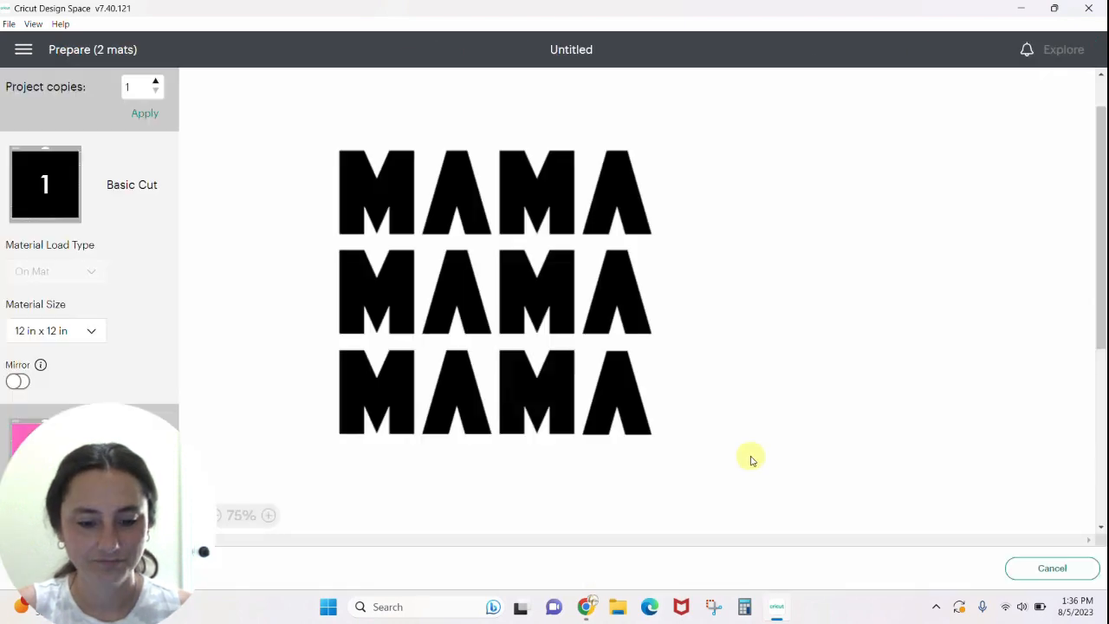
pyautogui.moveTo(512, 222); pyautogui.dragTo(594, 254)
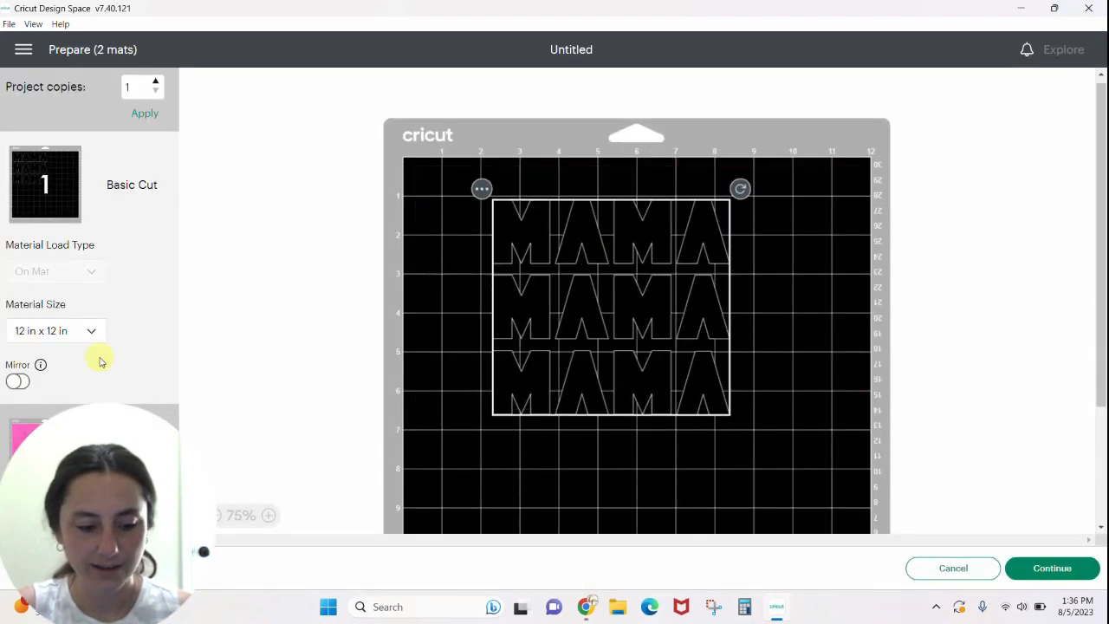
# - Check the pink football mat, switch to Canva, and delete the football script from over the MAMA rows
pyautogui.click(45, 456)
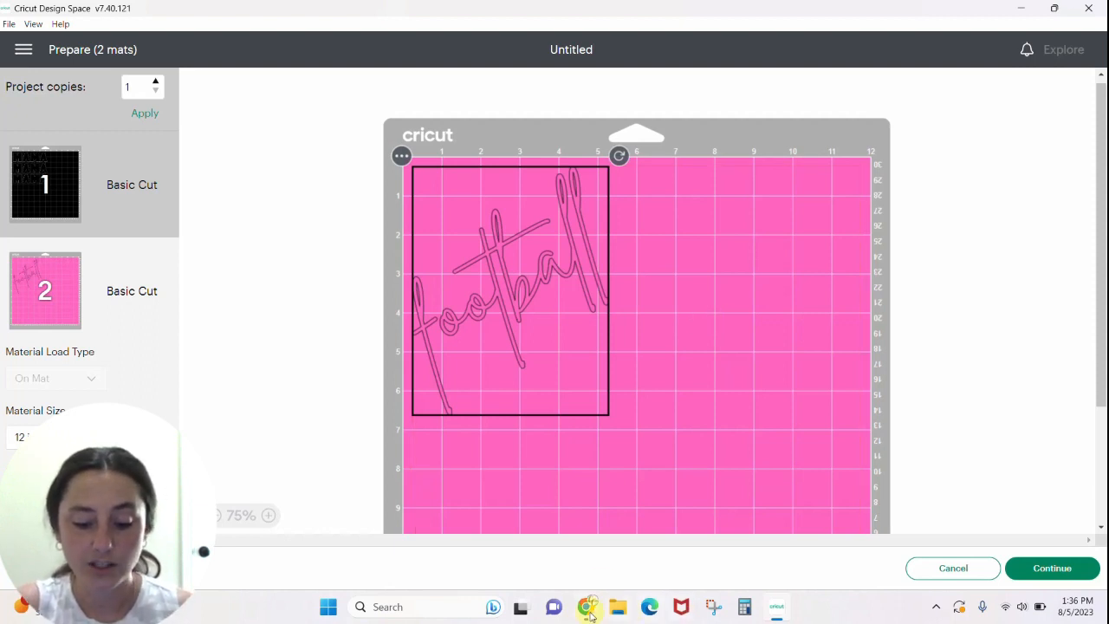
pyautogui.moveTo(589, 612)
pyautogui.click(594, 537)
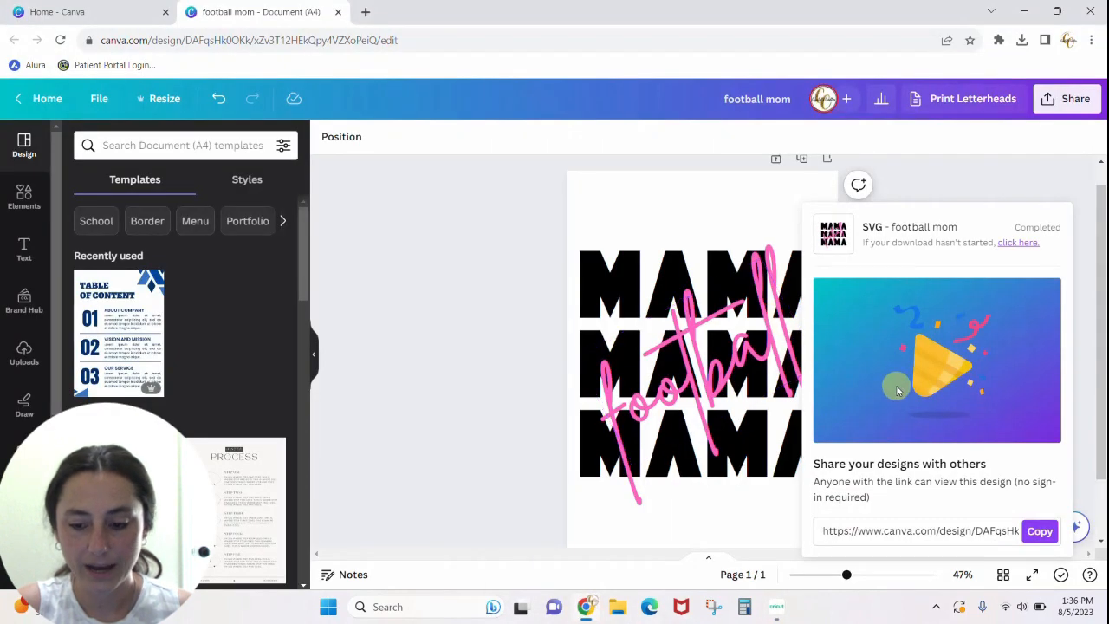
pyautogui.click(435, 407)
pyautogui.click(719, 365)
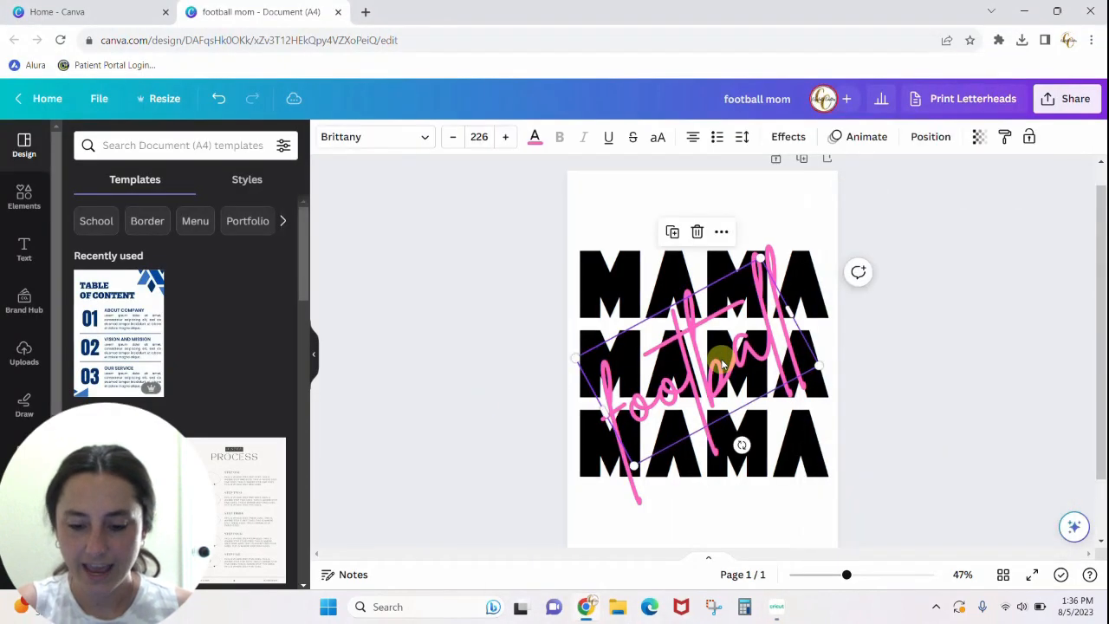
pyautogui.press('Delete')
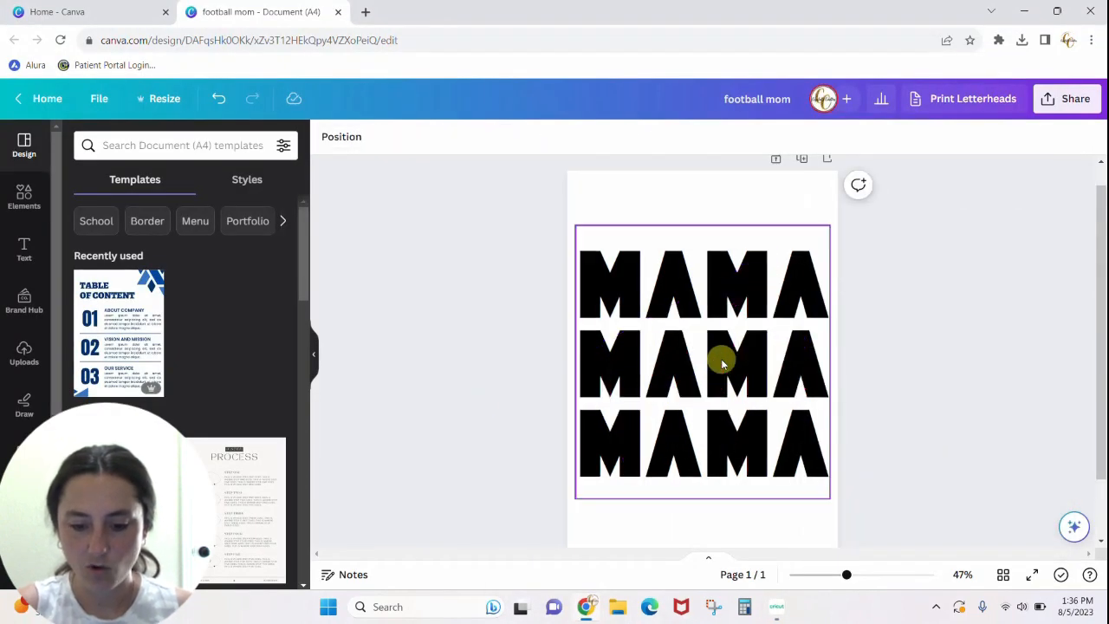
pyautogui.click(139, 144)
pyautogui.write('bolt')
pyautogui.press('Return')
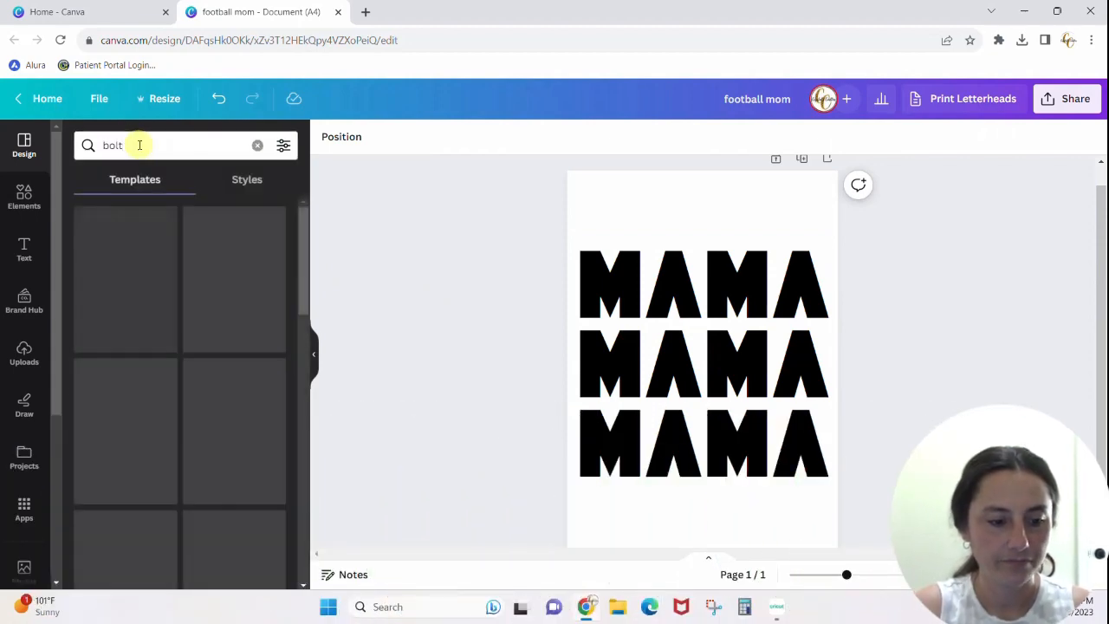
# - Search the elements for "bolt", show all graphics, and add the outlined lightning bolt to the page
pyautogui.click(24, 195)
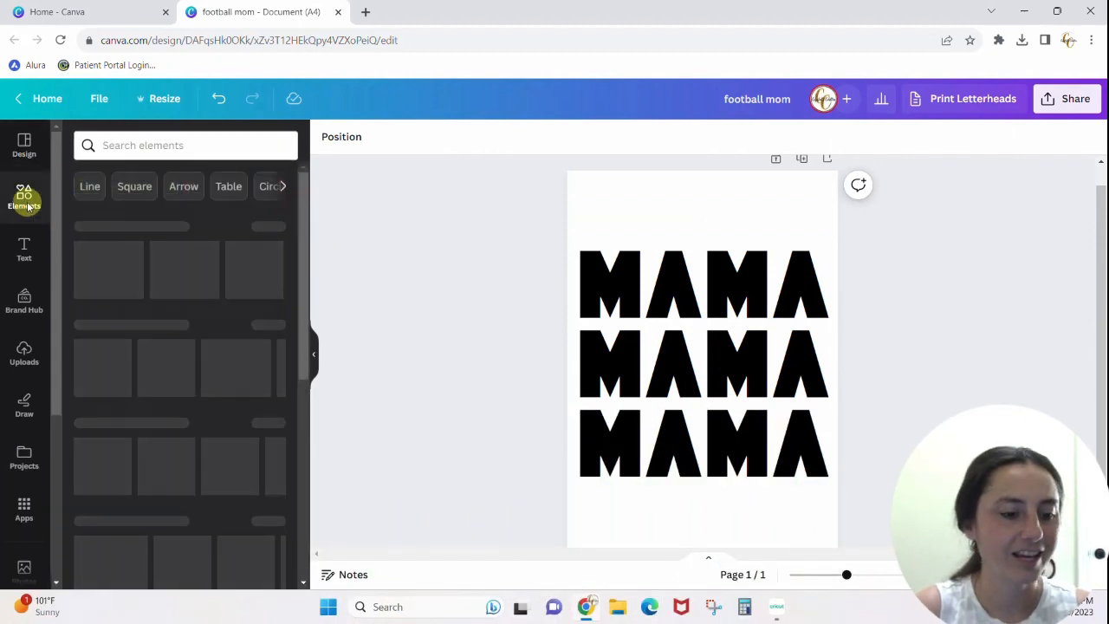
pyautogui.click(161, 145)
pyautogui.write('bolt')
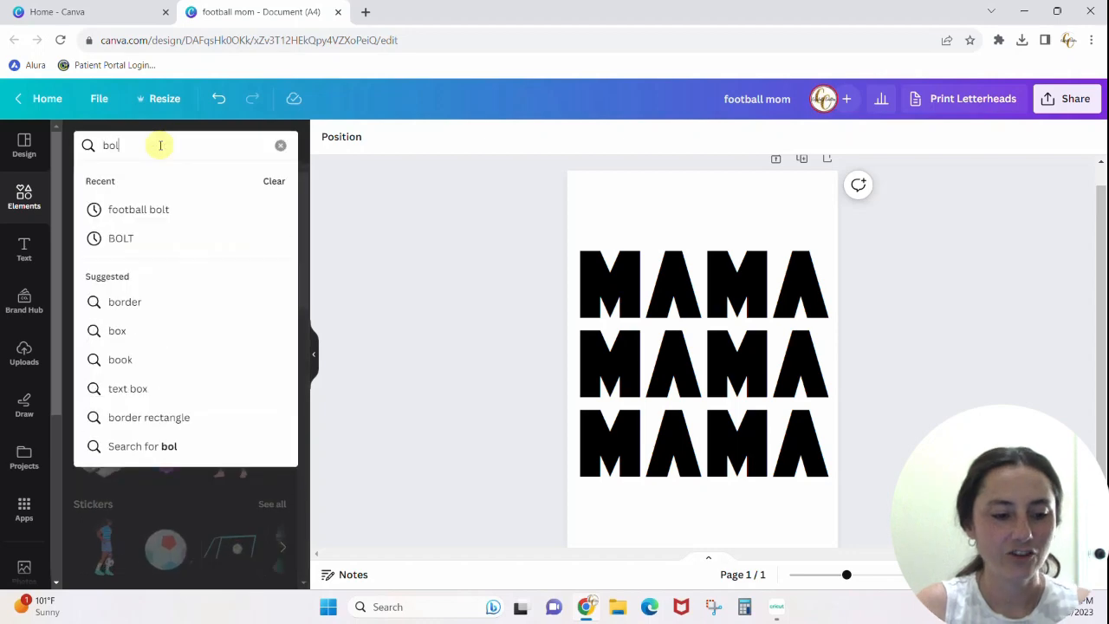
pyautogui.press('Return')
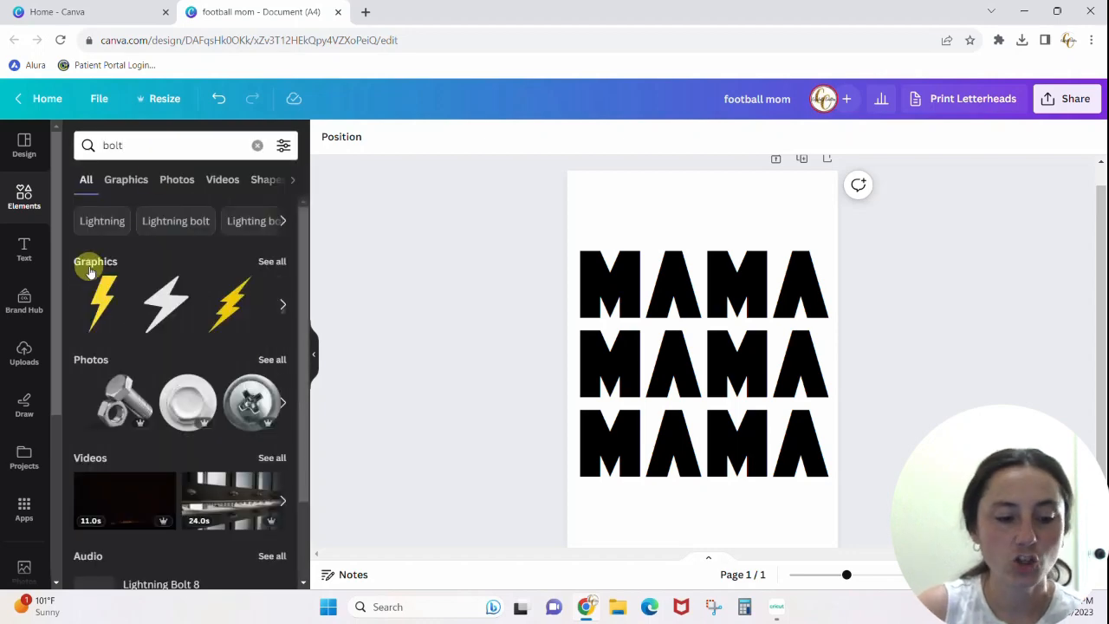
pyautogui.click(271, 262)
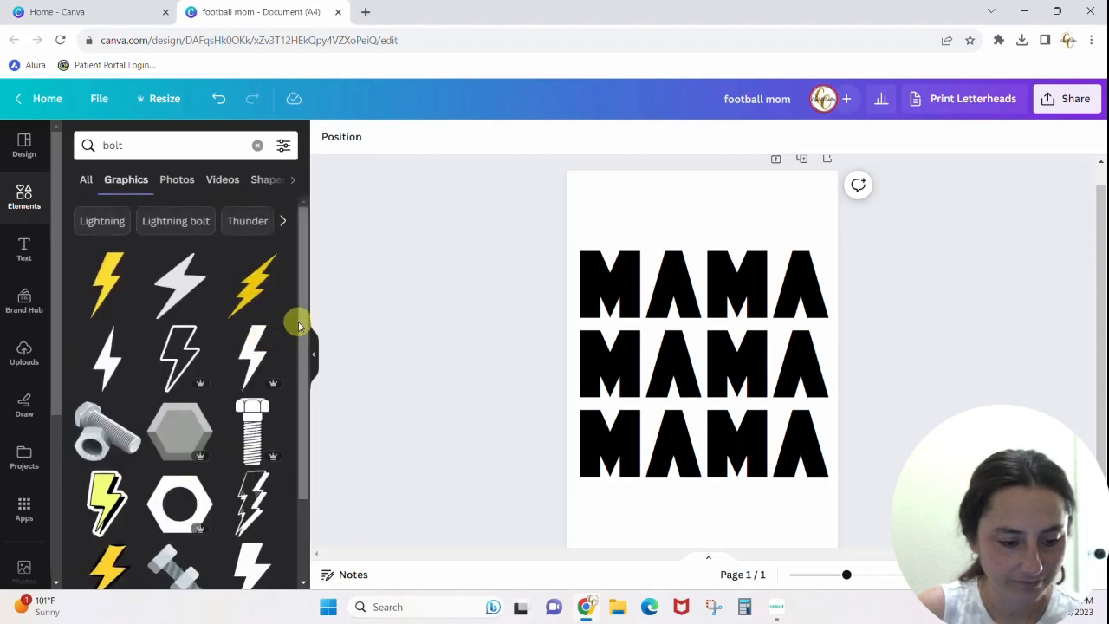
pyautogui.click(181, 357)
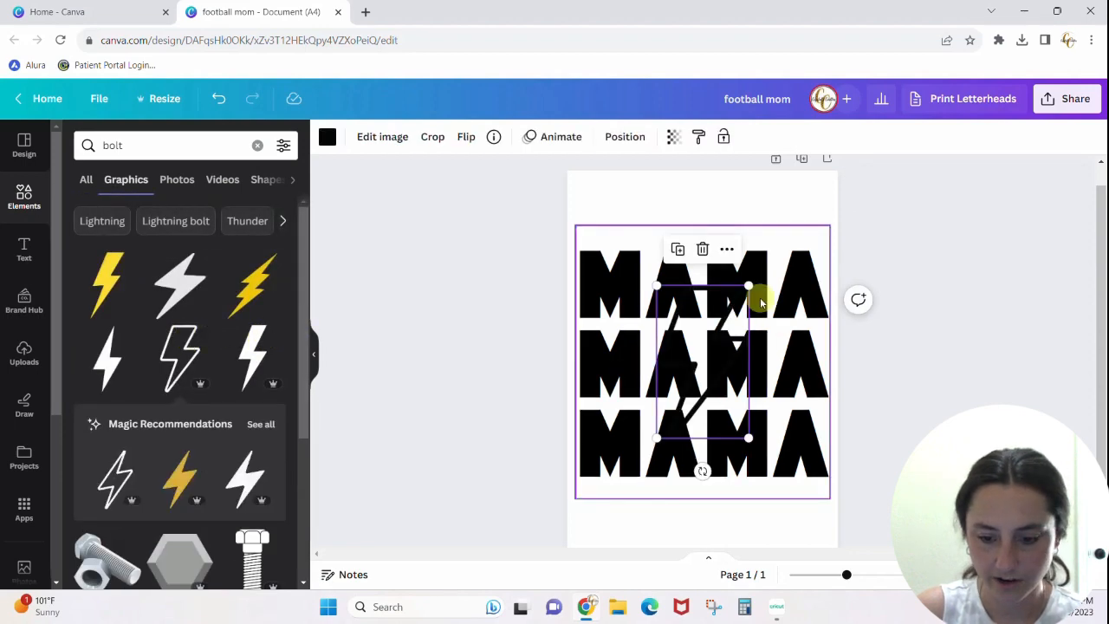
# - Enlarge the lightning bolt to span all three MAMA rows, center it over them, and color it pink
pyautogui.moveTo(749, 287); pyautogui.dragTo(793, 249)
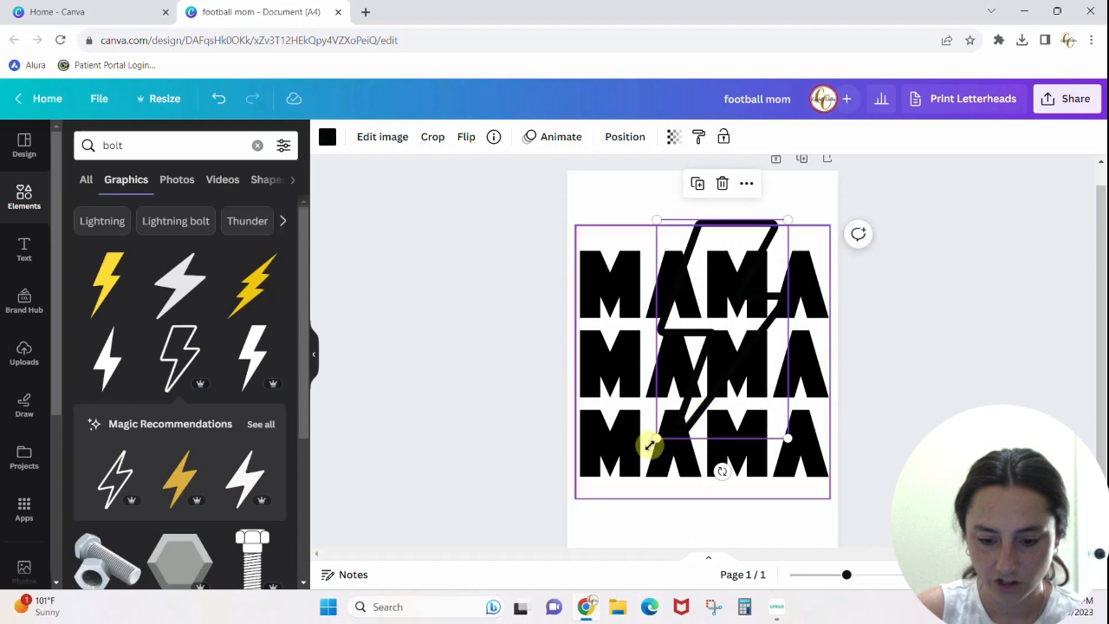
pyautogui.moveTo(656, 438); pyautogui.dragTo(619, 498)
pyautogui.moveTo(743, 322); pyautogui.dragTo(750, 327)
pyautogui.click(327, 137)
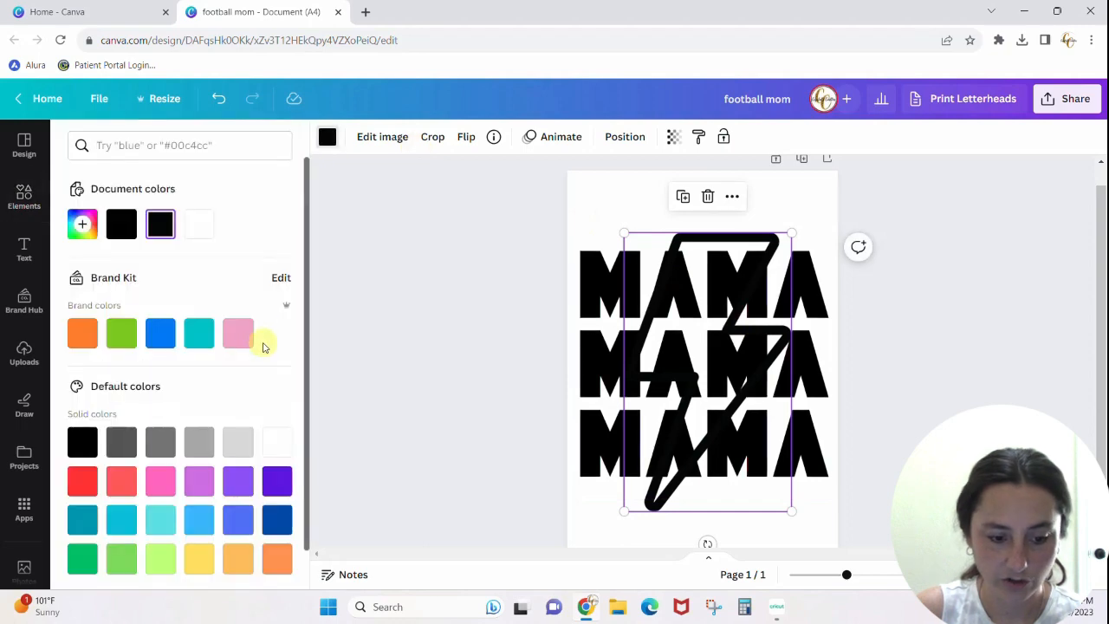
pyautogui.click(160, 482)
pyautogui.click(685, 401)
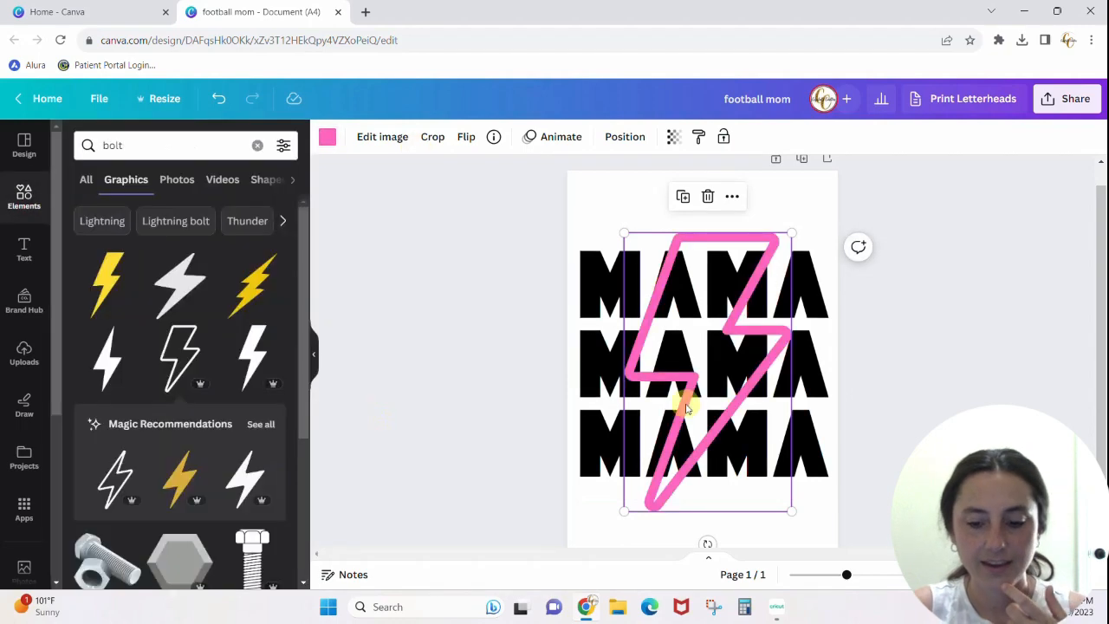
pyautogui.click(936, 446)
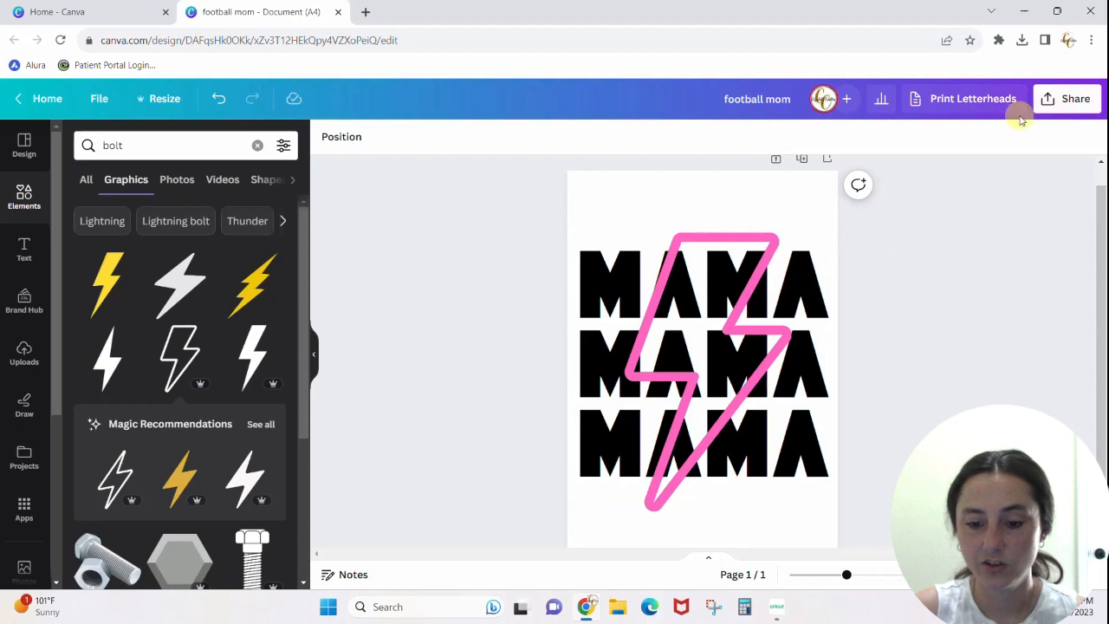
# - Group the bolt with the MAMA rows and download the design as an SVG with a transparent background
pyautogui.moveTo(508, 198); pyautogui.dragTo(922, 547)
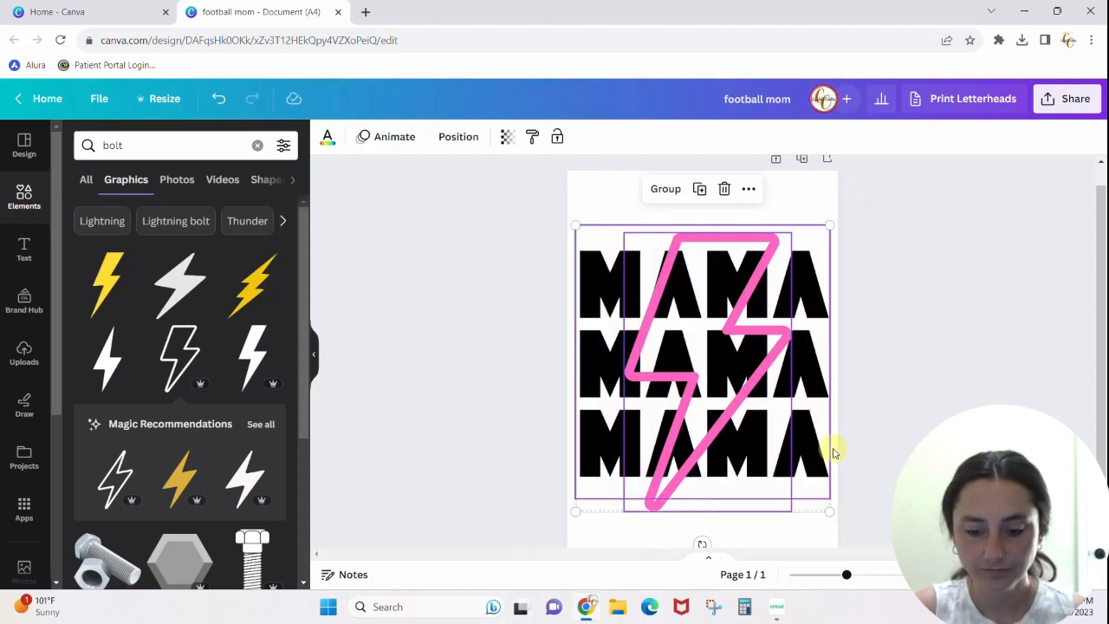
pyautogui.hotkey('ctrl', 'g')
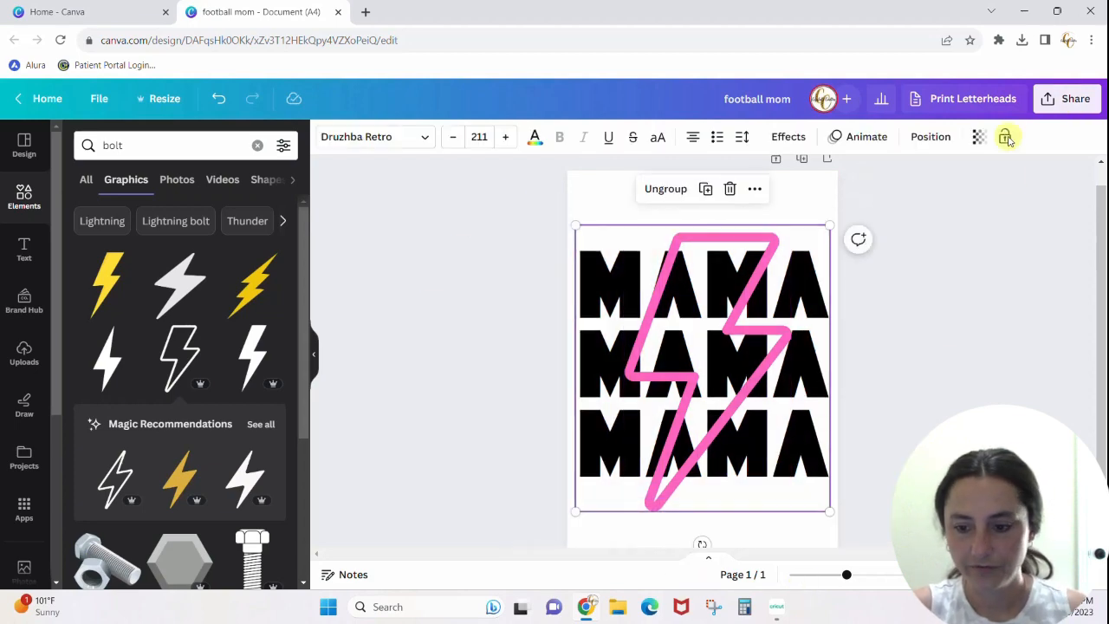
pyautogui.click(1064, 101)
pyautogui.click(869, 462)
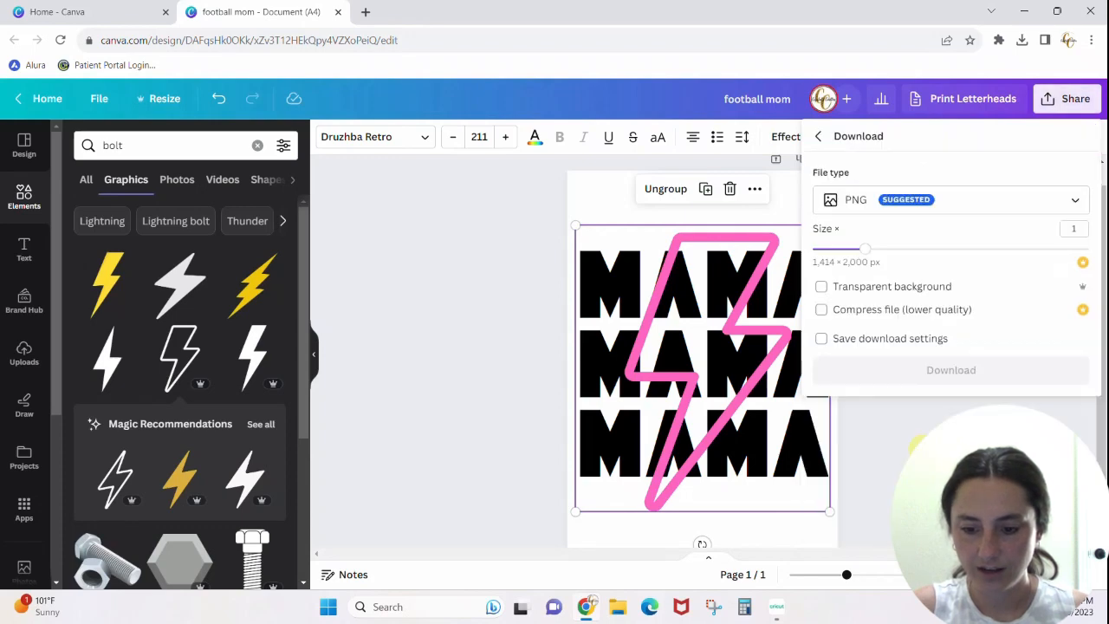
pyautogui.click(897, 200)
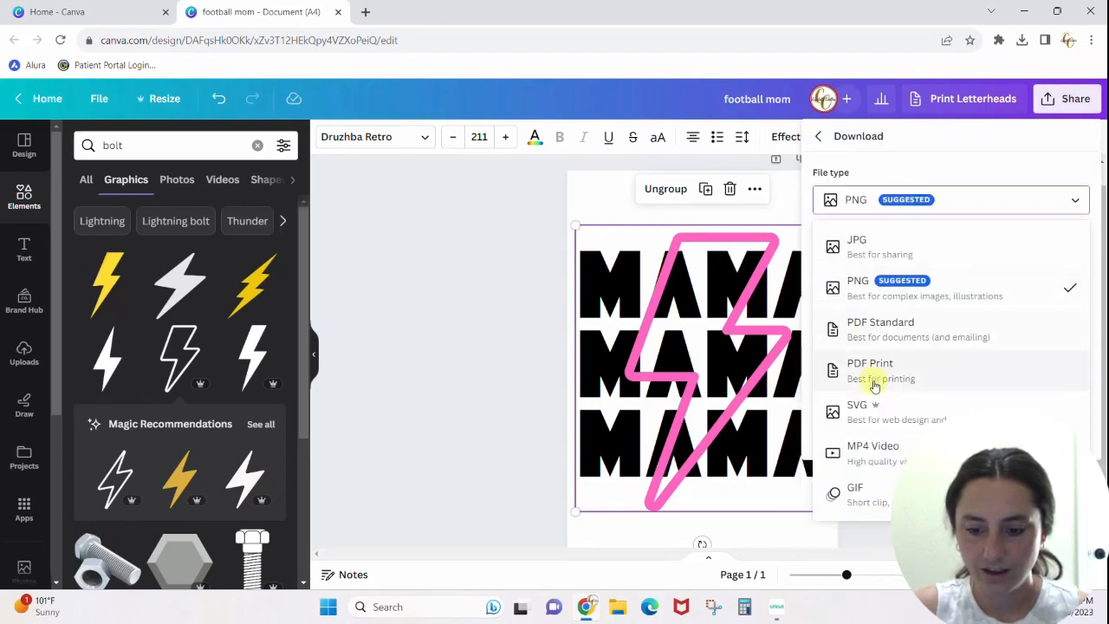
pyautogui.click(869, 409)
pyautogui.click(822, 232)
pyautogui.click(922, 299)
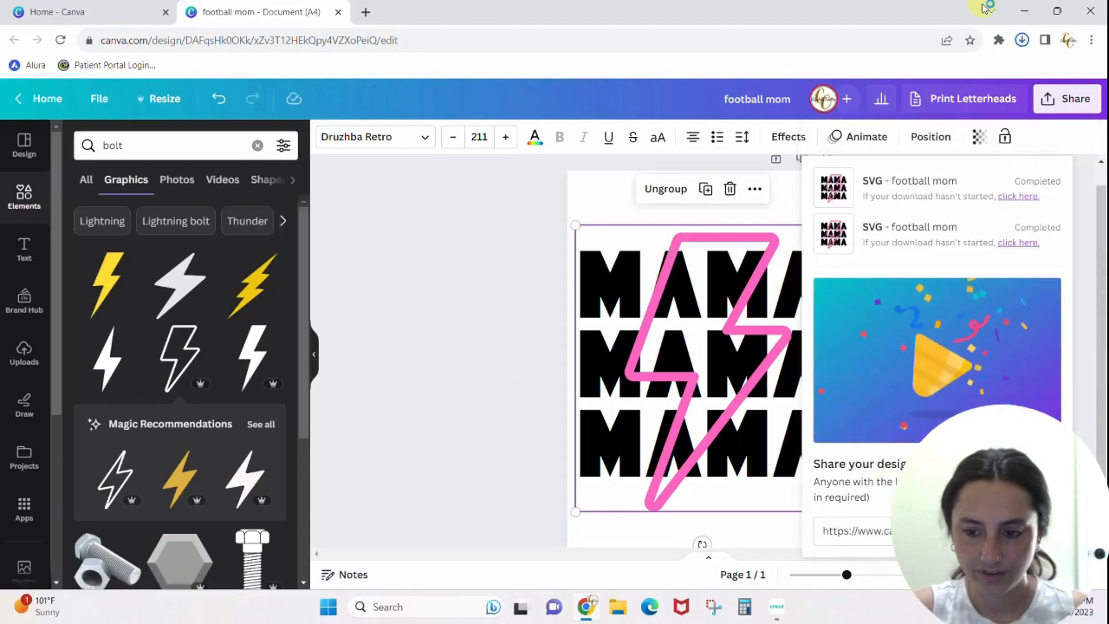
pyautogui.click(1022, 40)
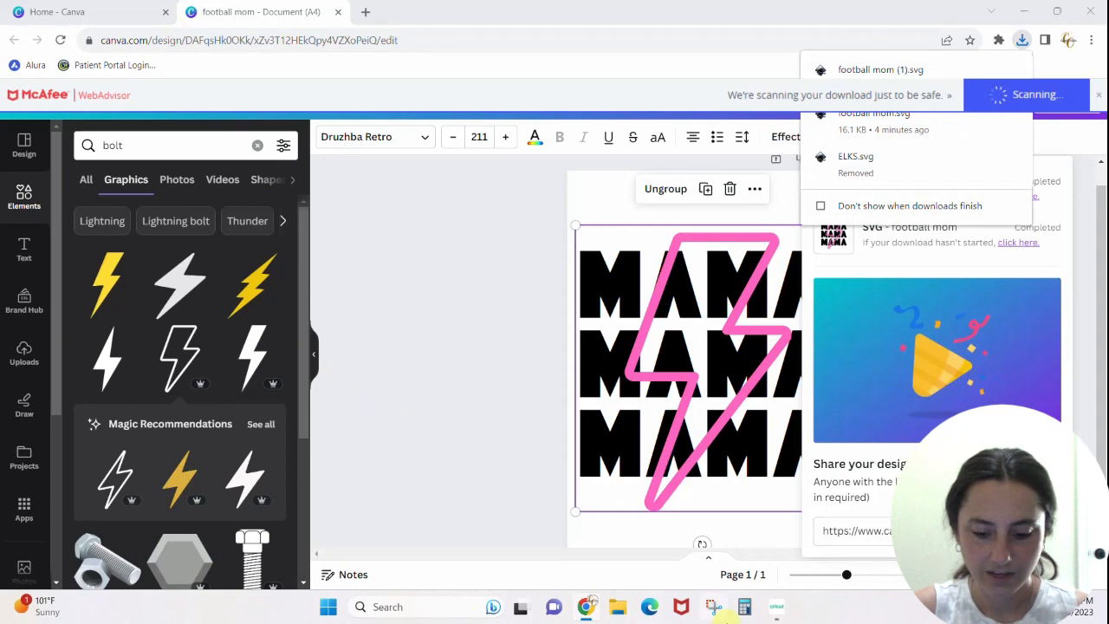
# - Switch to Cricut Design Space and upload the "football mom (1)" SVG from the Downloads folder
pyautogui.click(777, 609)
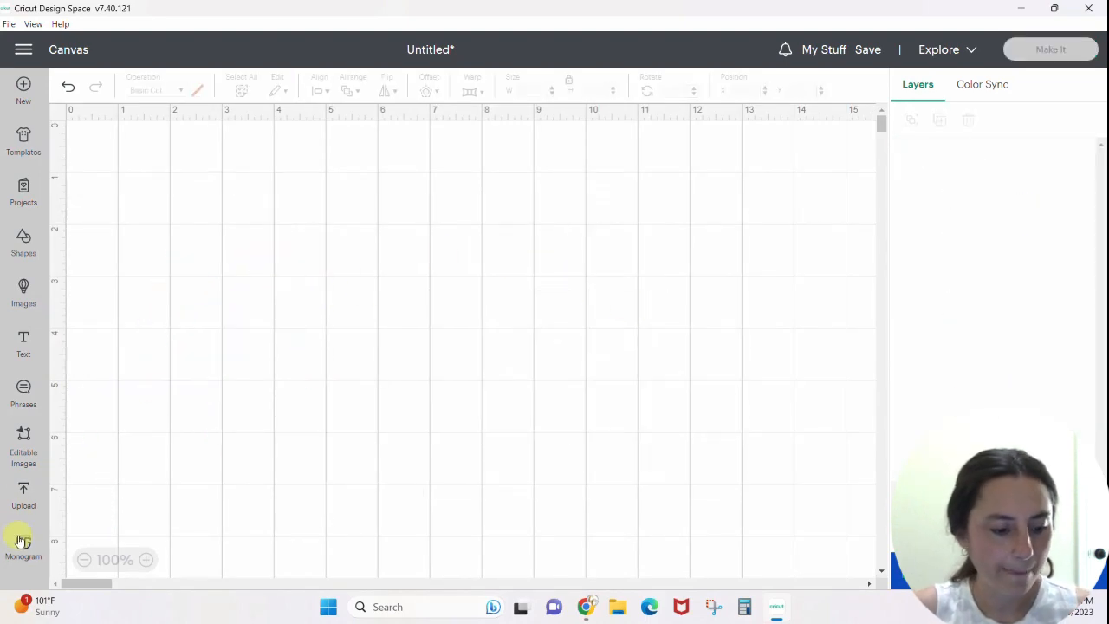
pyautogui.click(39, 489)
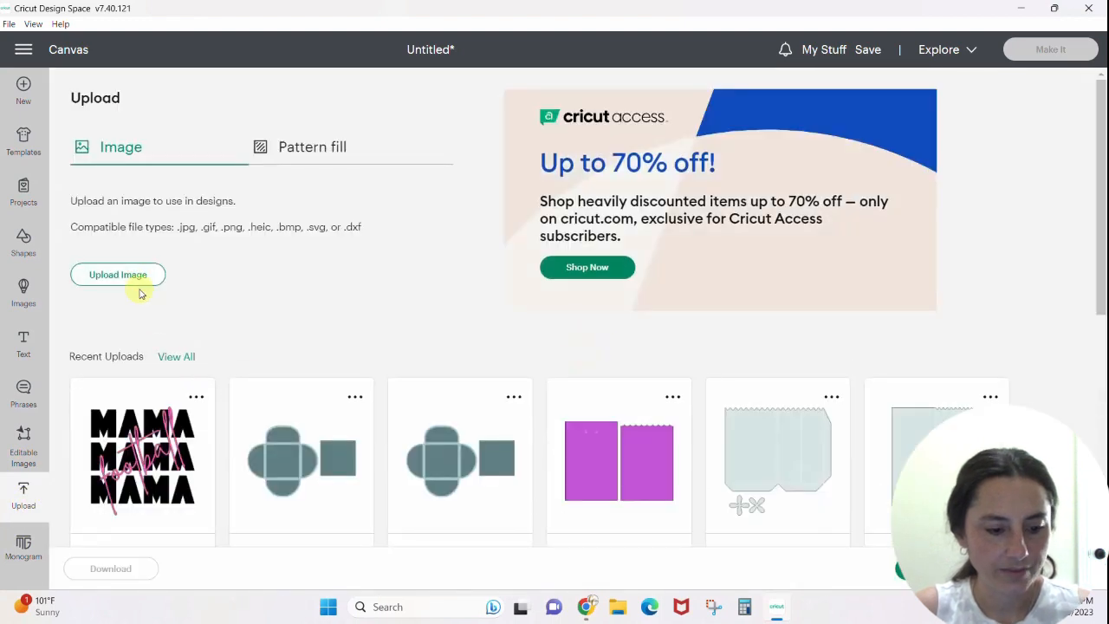
pyautogui.click(126, 275)
pyautogui.click(621, 278)
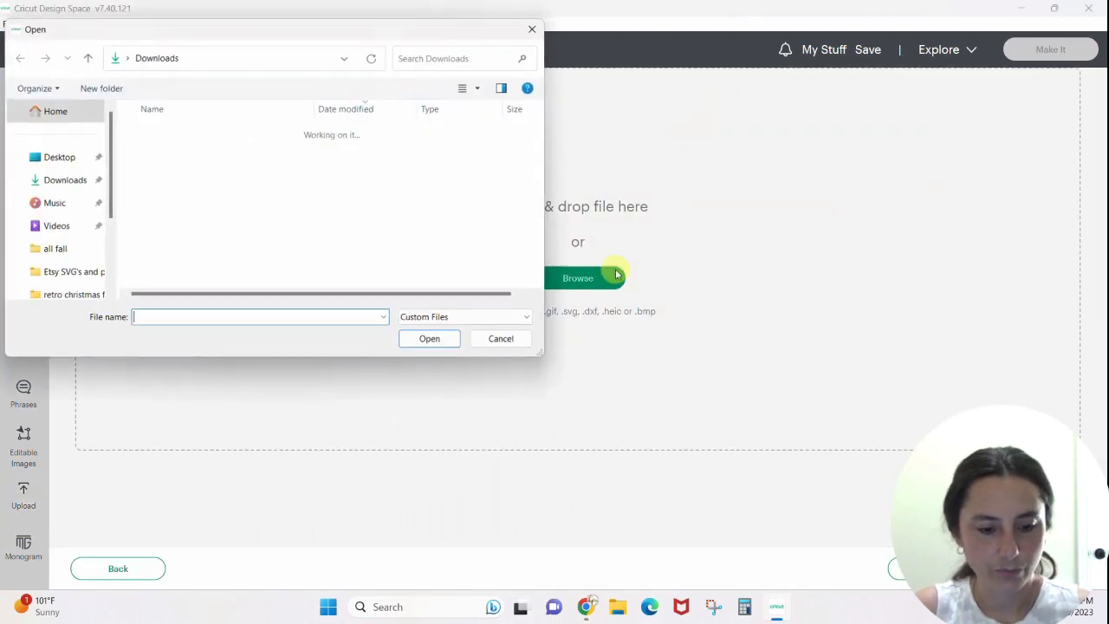
pyautogui.click(74, 180)
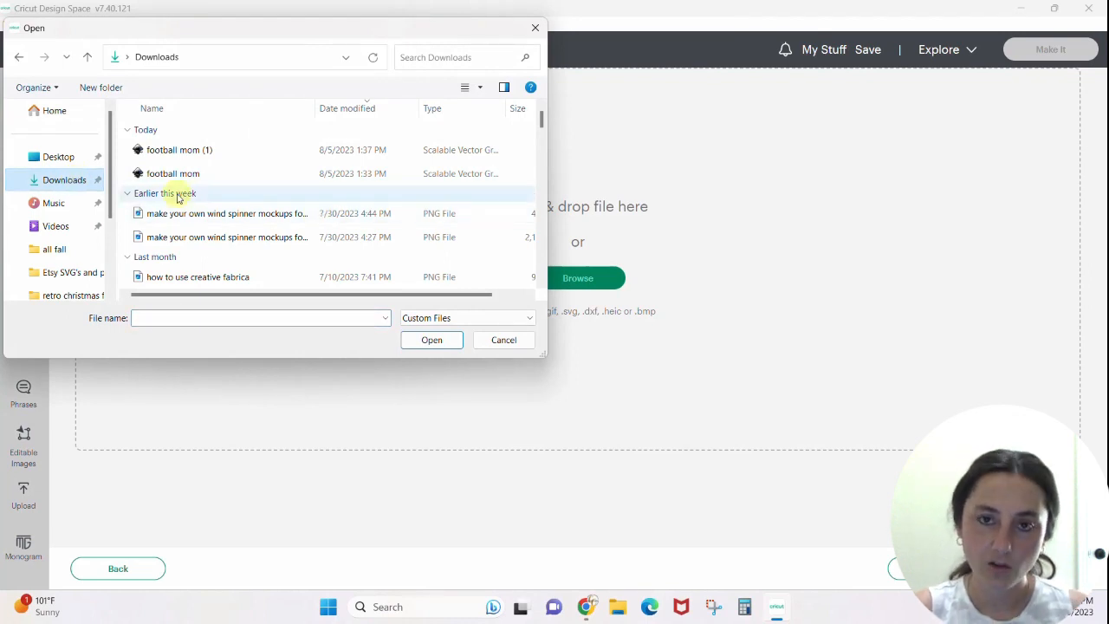
pyautogui.doubleClick(181, 149)
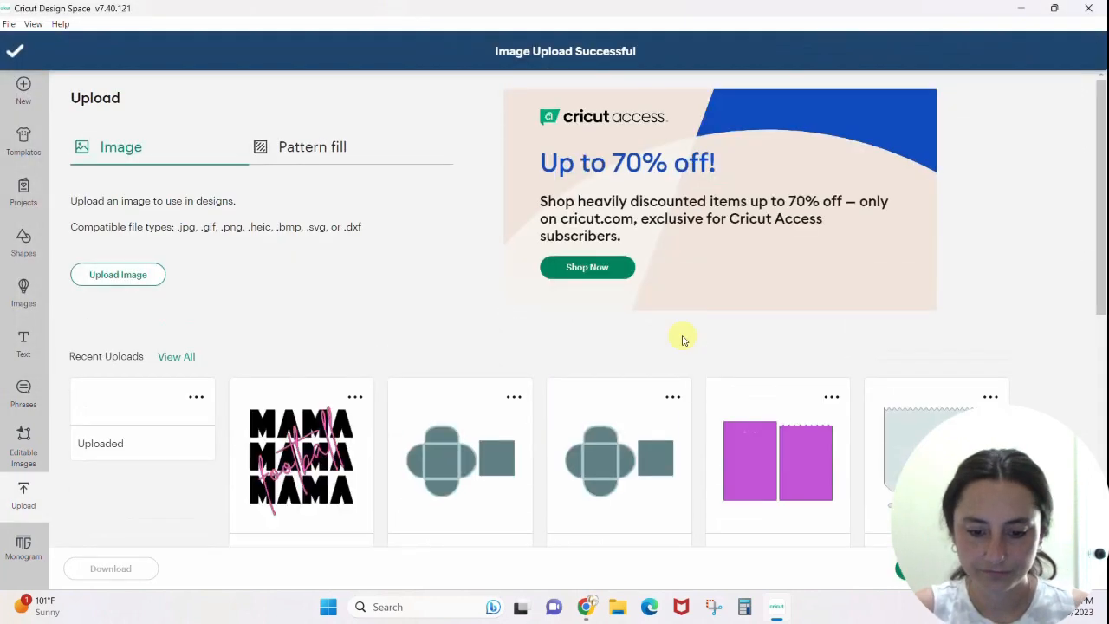
# - Add the uploaded bolt design to the canvas, scaled to about 5.63 x 6.28 in at about X 5.35, Y 1.69 in
pyautogui.click(138, 459)
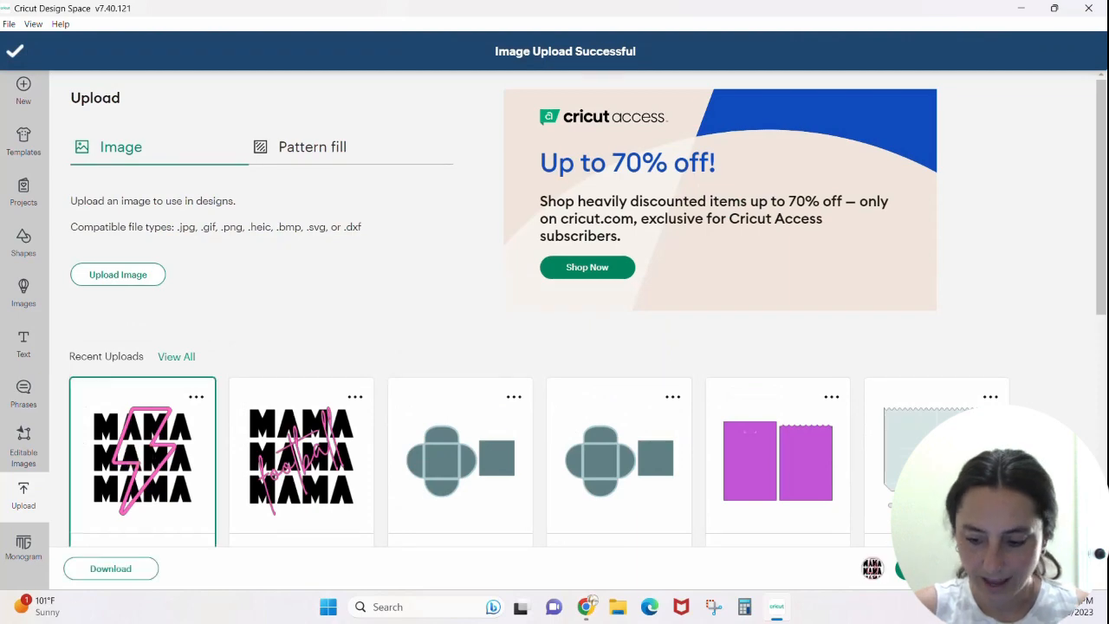
pyautogui.click(905, 569)
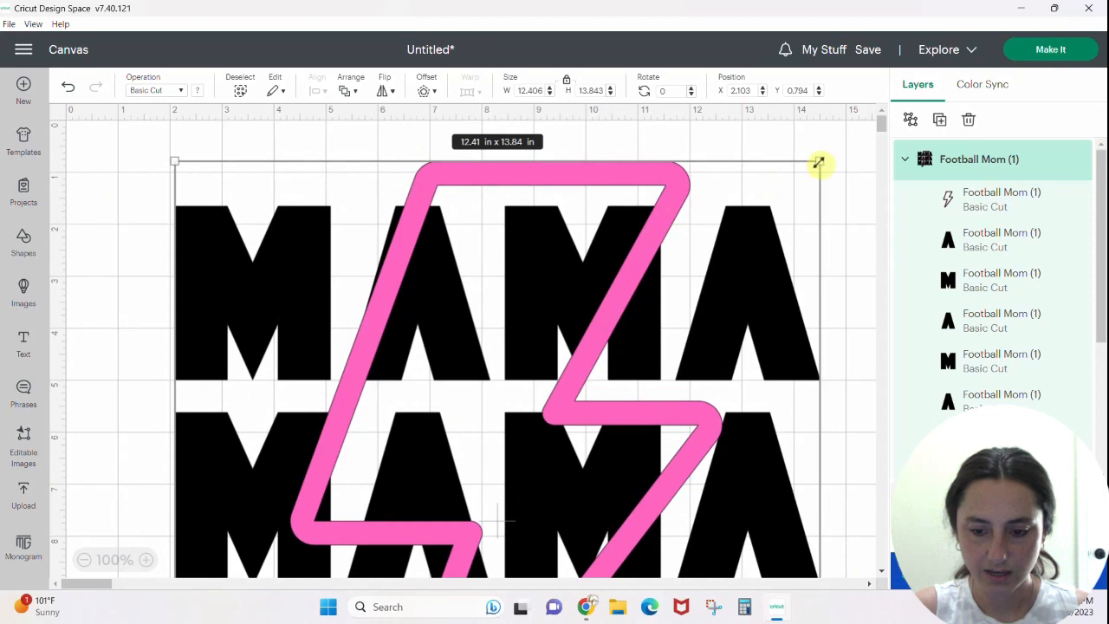
pyautogui.moveTo(818, 162); pyautogui.dragTo(641, 195)
pyautogui.moveTo(735, 149); pyautogui.dragTo(602, 298)
pyautogui.click(777, 310)
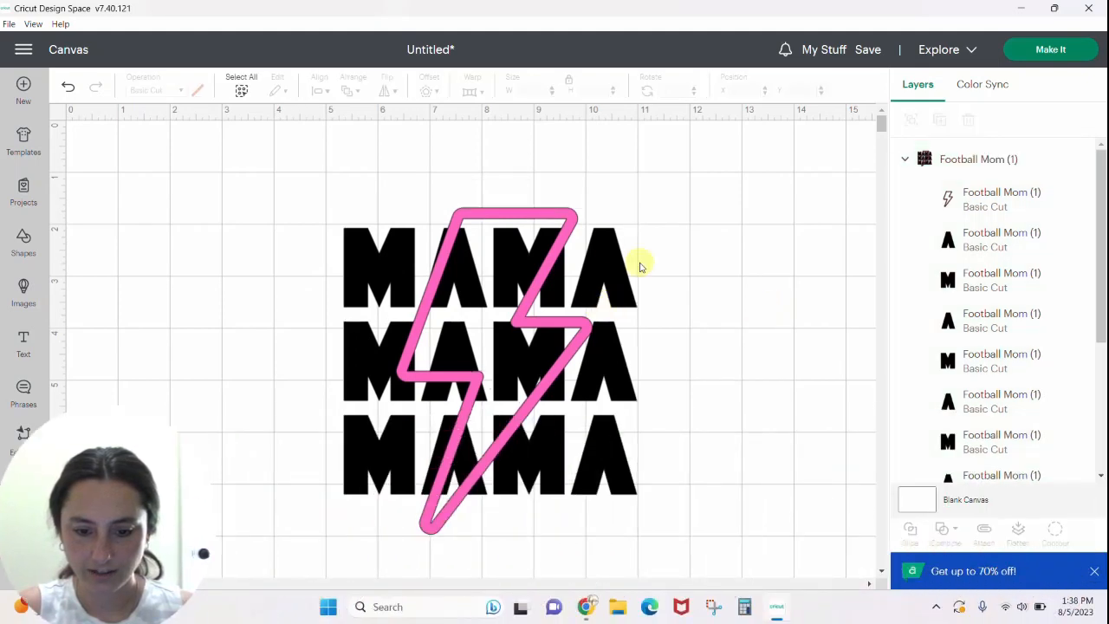
# - Ungroup the design and move the lightning bolt off the letters to about X 11.47, Y 0.72 in
pyautogui.click(563, 215)
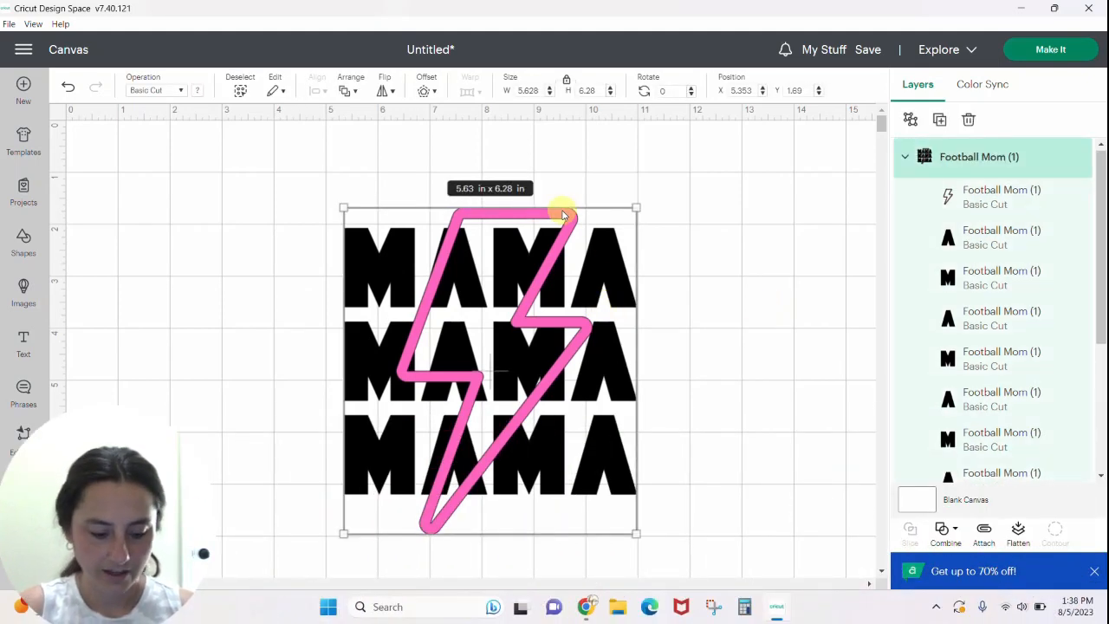
pyautogui.hotkey('ctrl', 'shift', 'g')
pyautogui.click(691, 274)
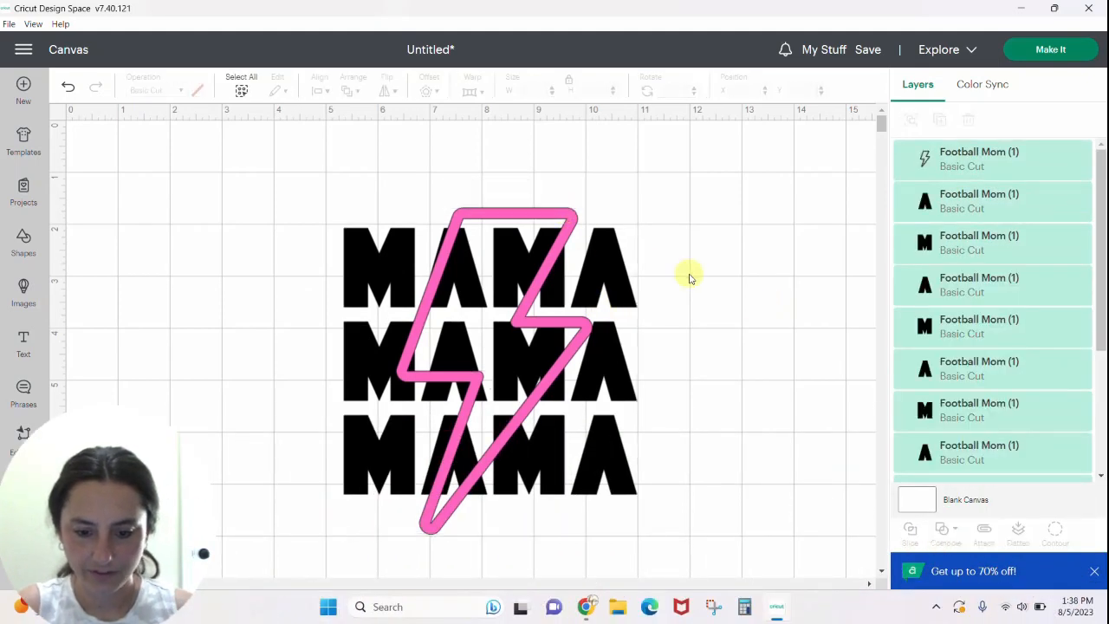
pyautogui.moveTo(565, 216); pyautogui.dragTo(829, 169)
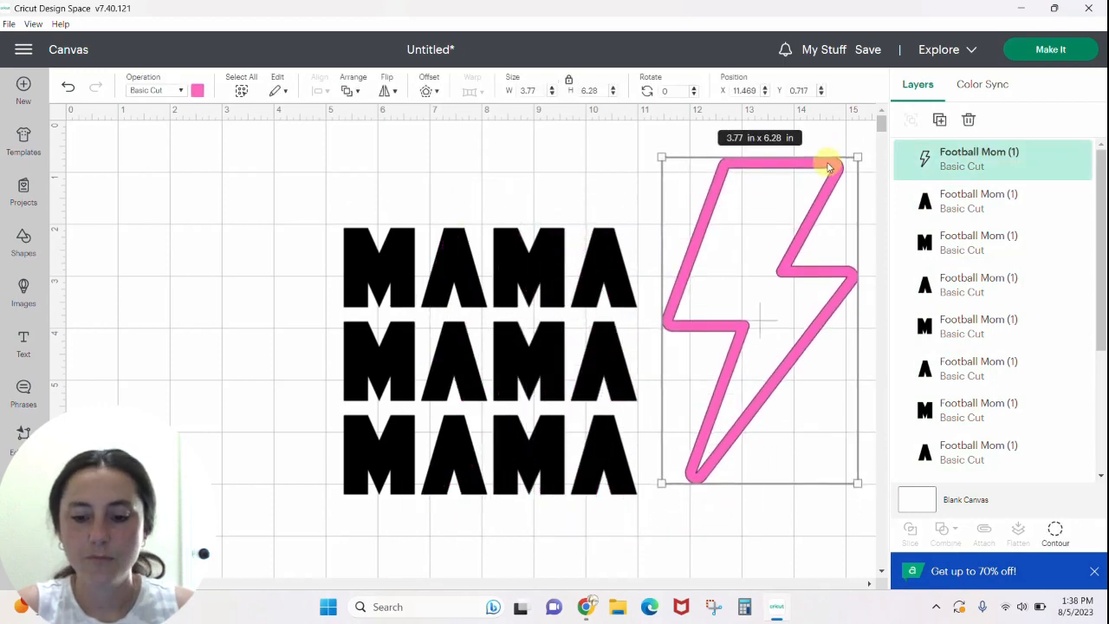
# - Select all the MAMA letters and move them together to about X 0.01, Y 0.22 in
pyautogui.moveTo(240, 165); pyautogui.dragTo(665, 553)
pyautogui.click(242, 456)
pyautogui.moveTo(265, 535); pyautogui.dragTo(625, 211)
pyautogui.moveTo(589, 292); pyautogui.dragTo(310, 206)
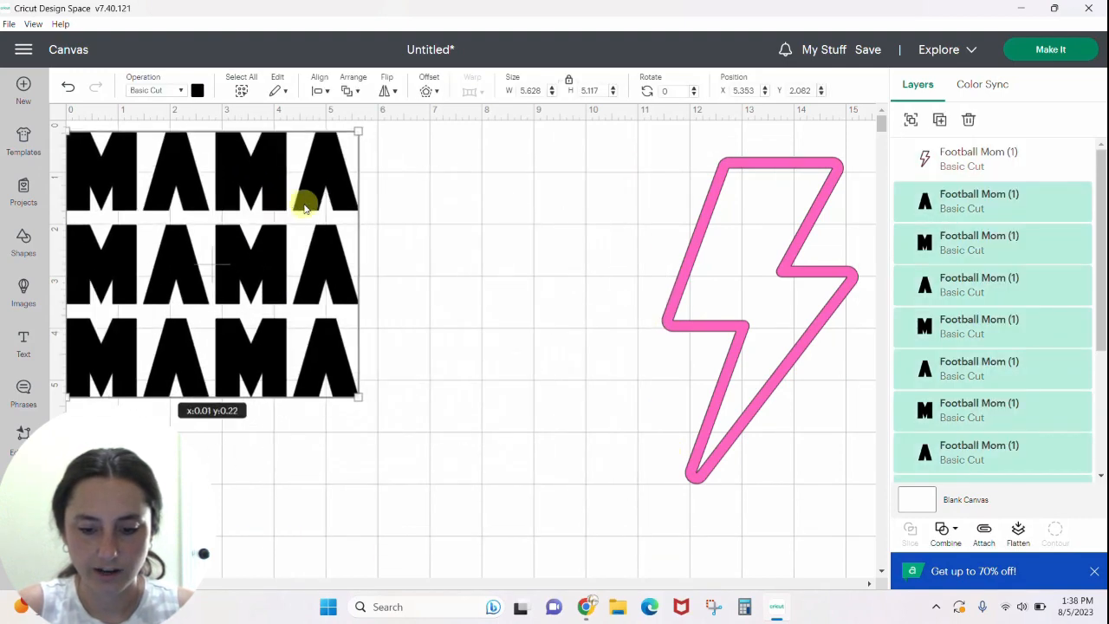
# - Move the lightning bolt to about X 8.61, Y 1.41 in and hide its outer contour
pyautogui.moveTo(724, 330); pyautogui.dragTo(569, 347)
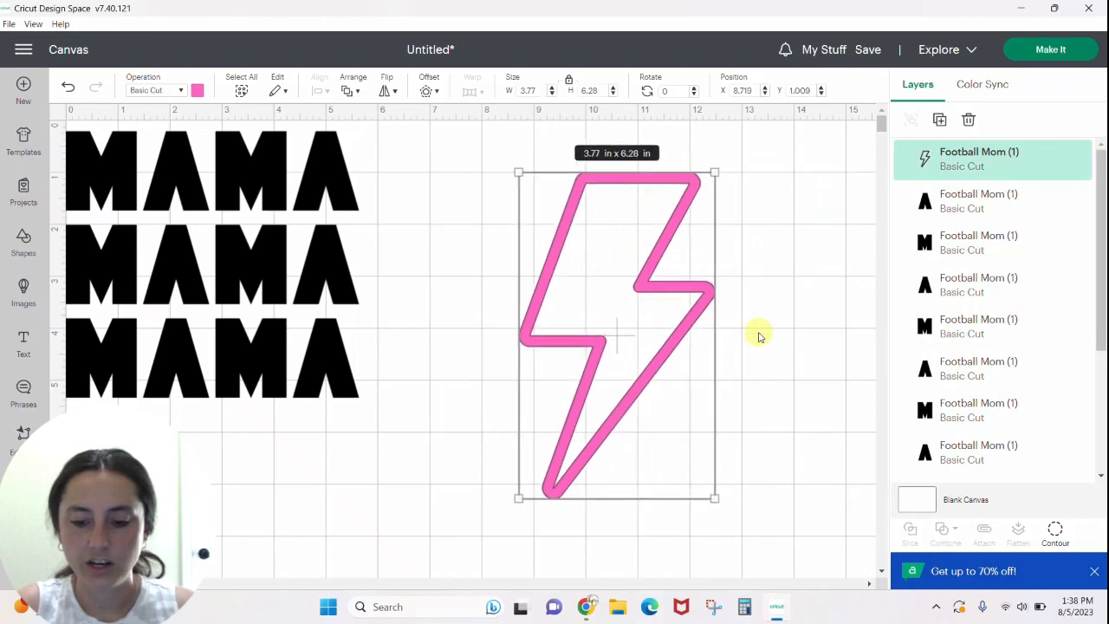
pyautogui.click(761, 316)
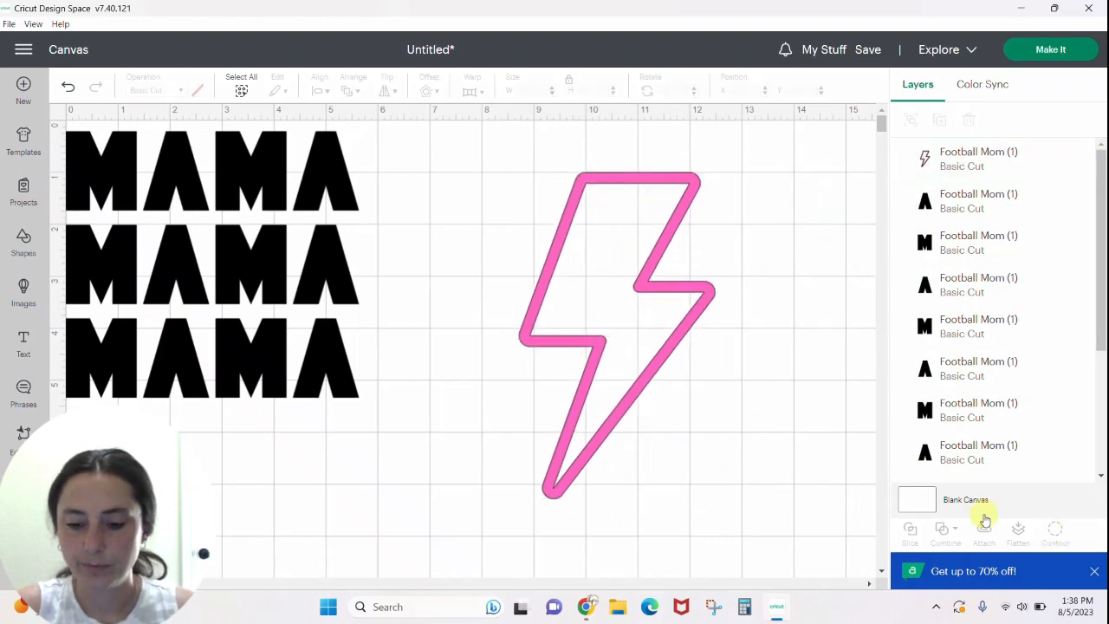
pyautogui.click(660, 363)
pyautogui.click(1055, 532)
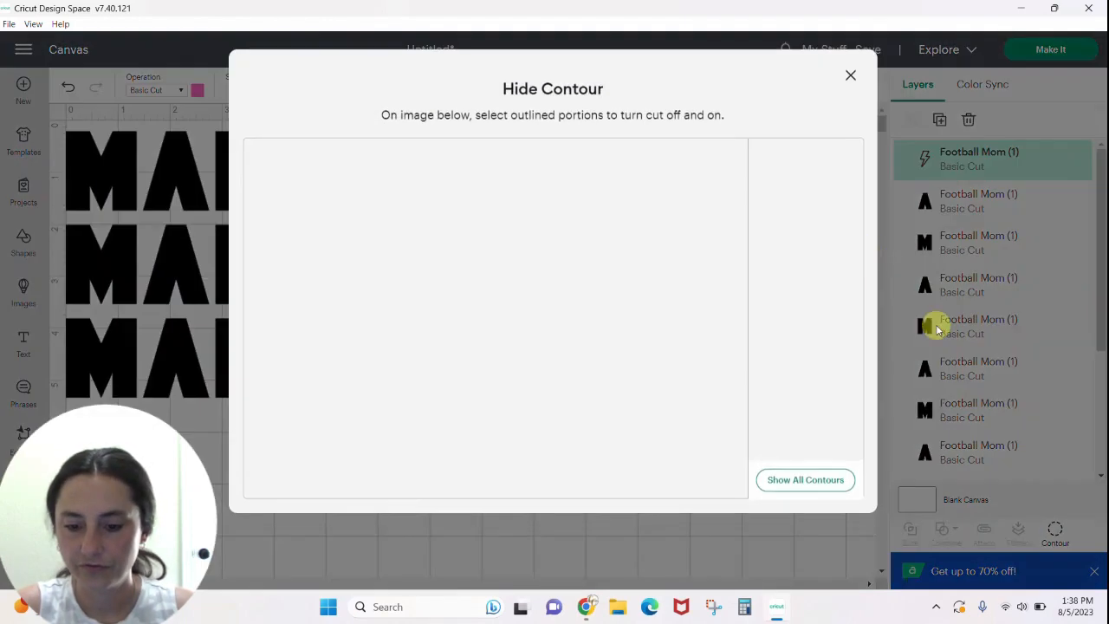
pyautogui.click(800, 169)
pyautogui.click(848, 80)
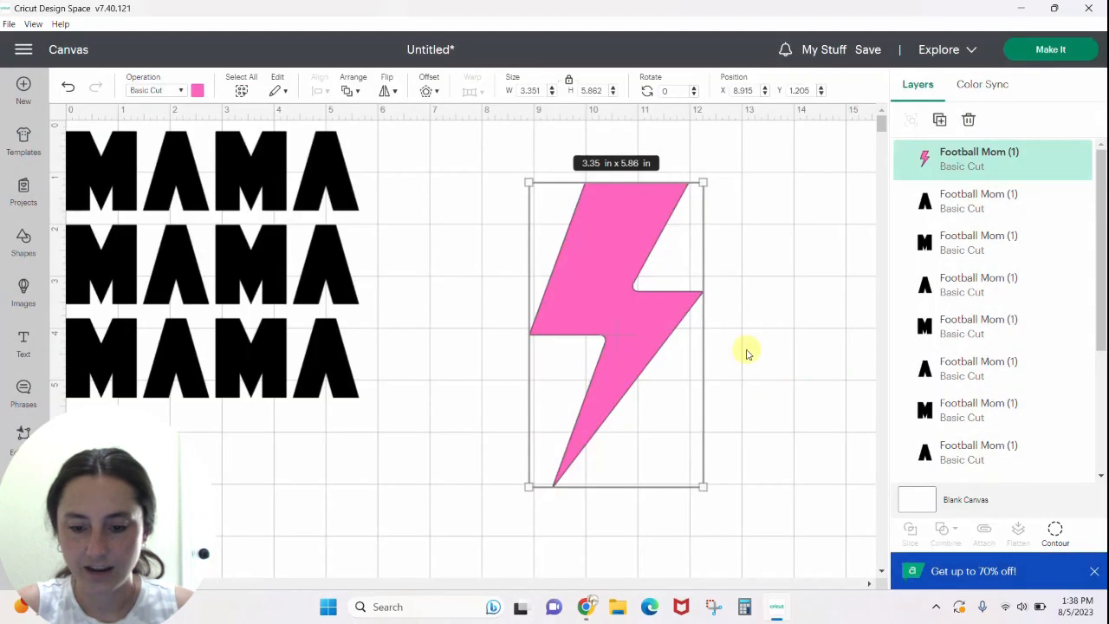
pyautogui.moveTo(626, 290); pyautogui.dragTo(588, 295)
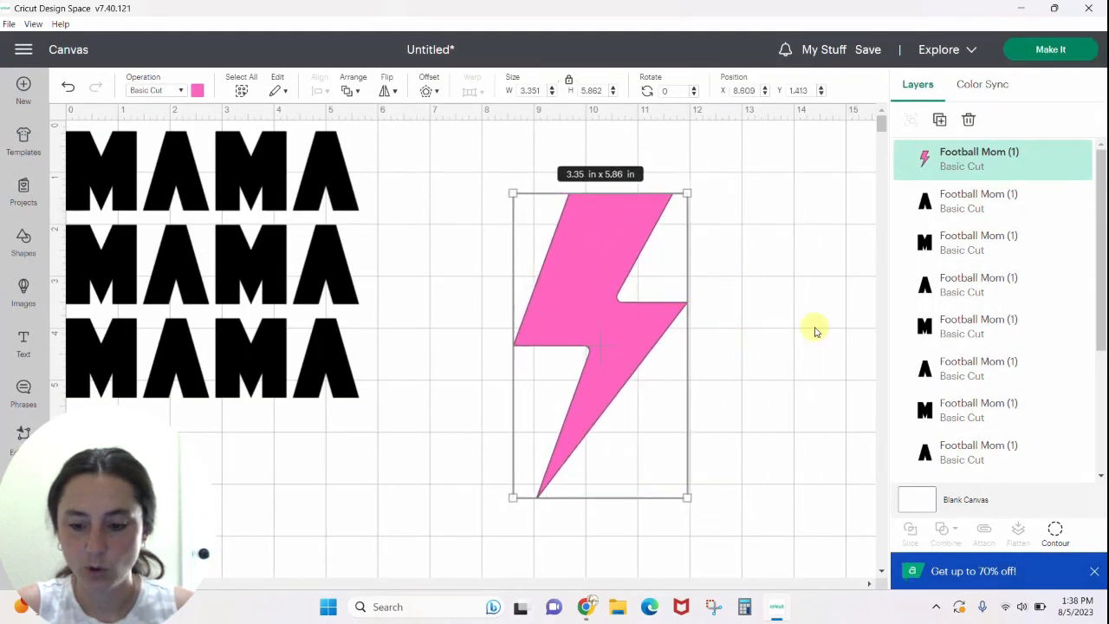
# - Restore the lightning bolt's hidden outer contour
pyautogui.click(1054, 532)
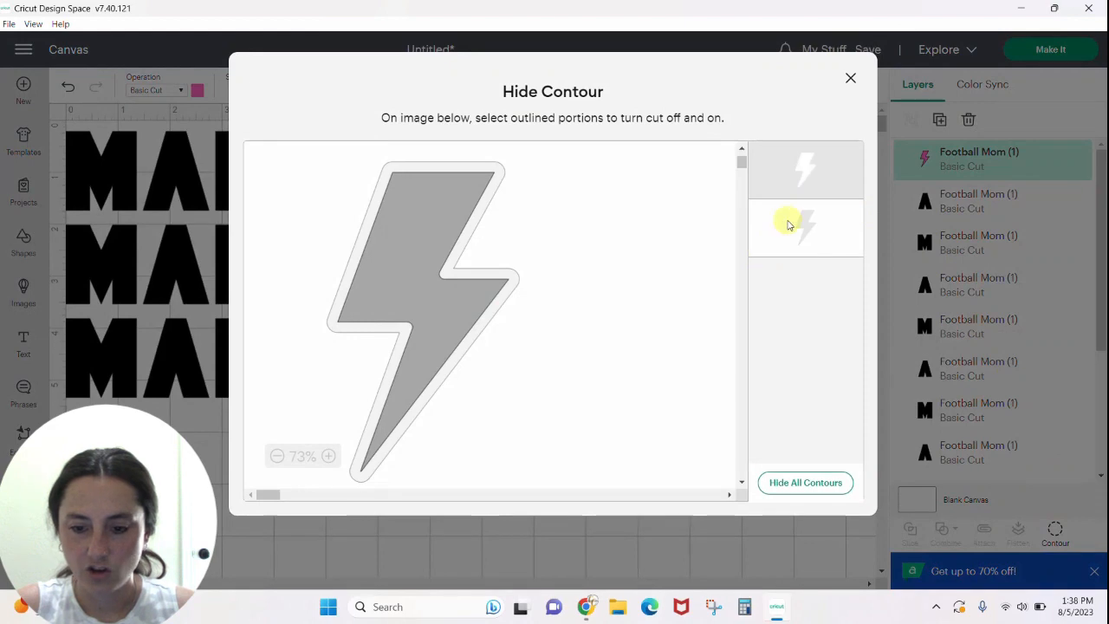
pyautogui.click(852, 79)
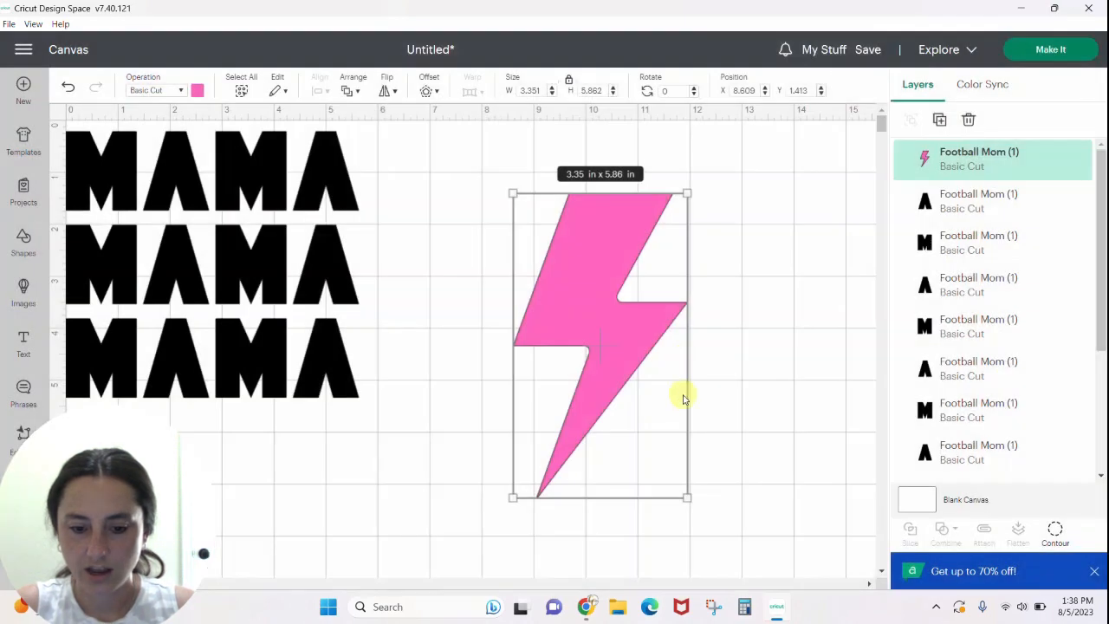
pyautogui.click(1055, 532)
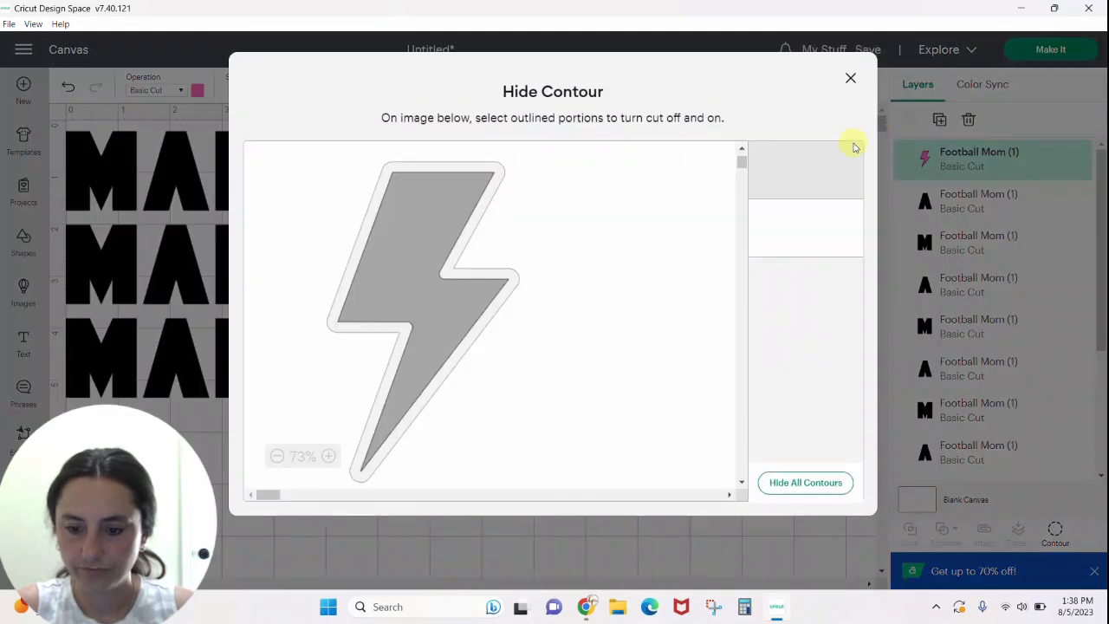
pyautogui.click(851, 78)
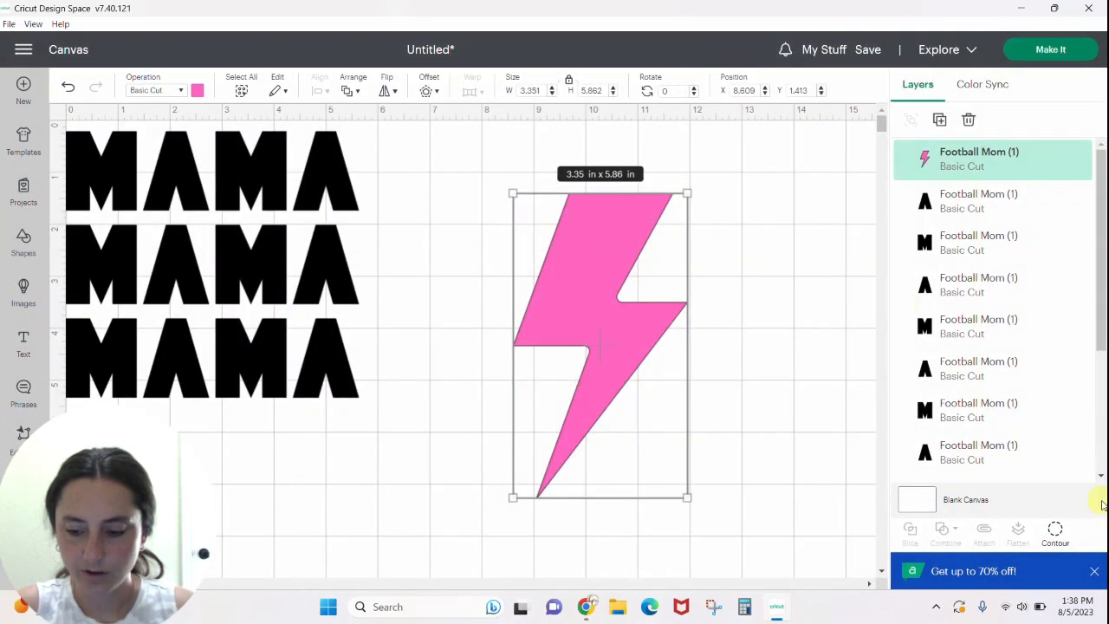
pyautogui.click(1055, 530)
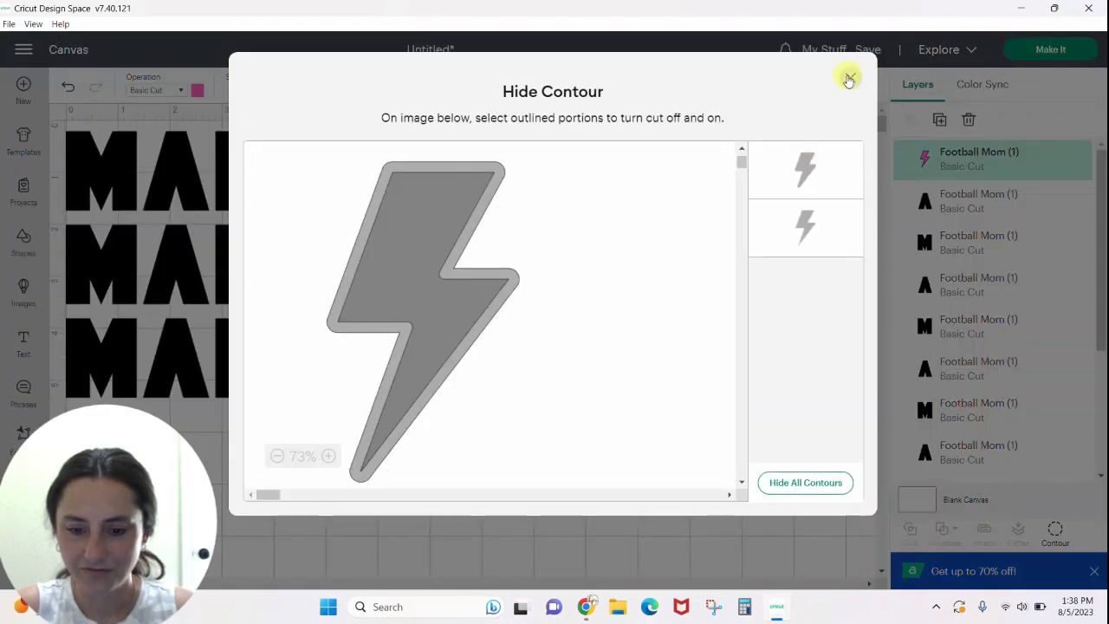
pyautogui.click(850, 77)
# - Duplicate the outlined lightning bolt and separate the two copies, placing one farther from the letters at about X 9.75, Y 1.26 in
pyautogui.rightClick(674, 317)
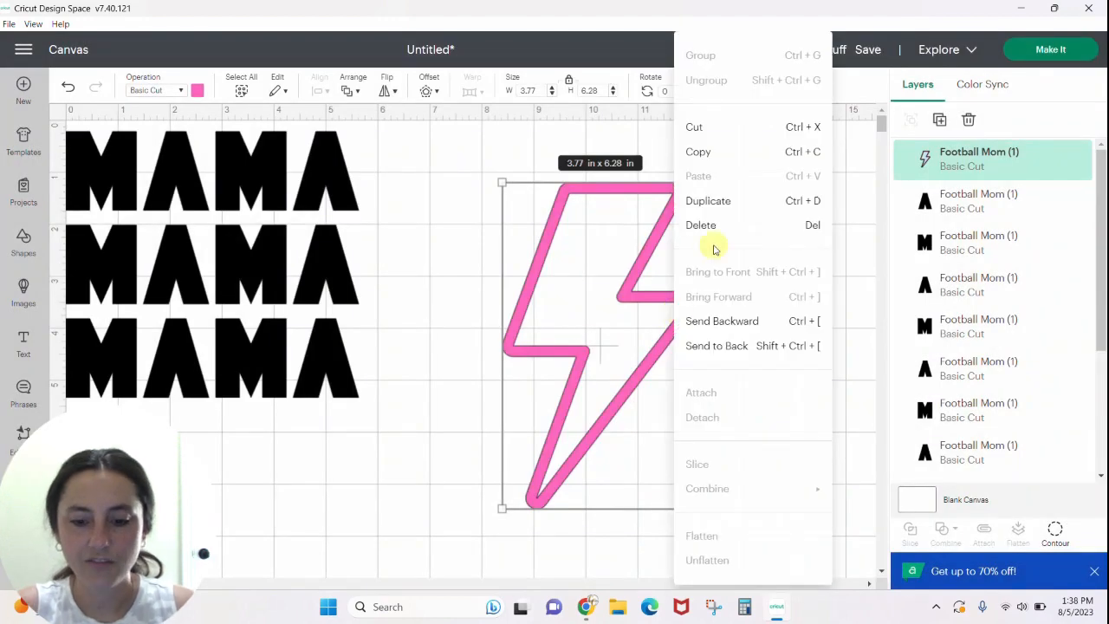
pyautogui.click(719, 206)
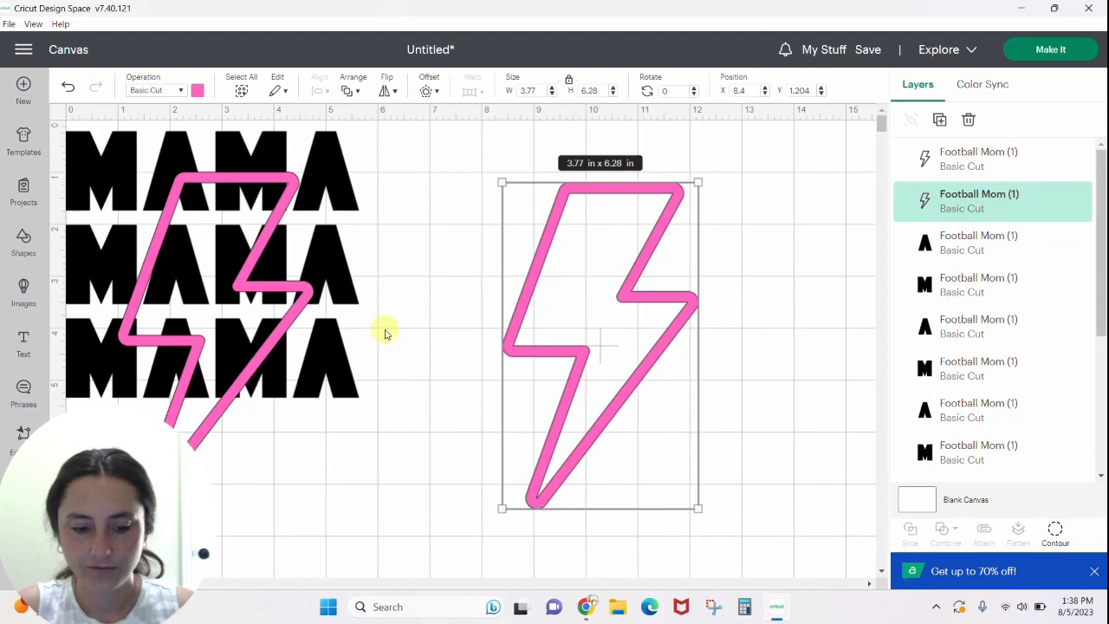
pyautogui.moveTo(292, 312); pyautogui.dragTo(946, 324)
pyautogui.moveTo(595, 371); pyautogui.dragTo(398, 352)
pyautogui.moveTo(790, 364); pyautogui.dragTo(609, 354)
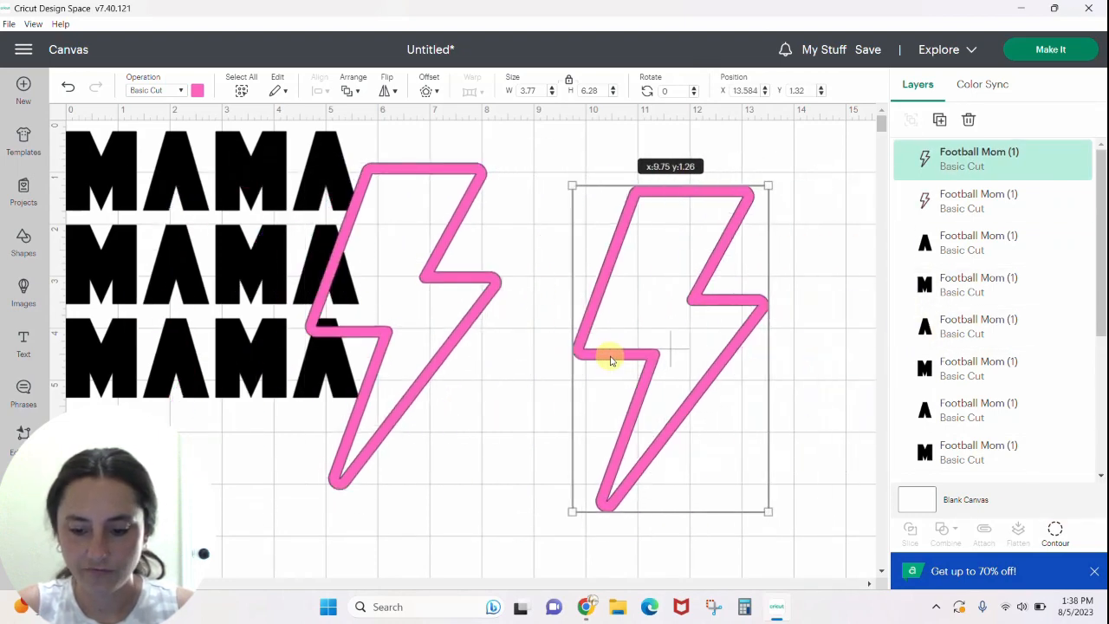
# - Hide the outer contour of the lightning bolt copy farther from the letters, keeping only its inner shape
pyautogui.click(1052, 530)
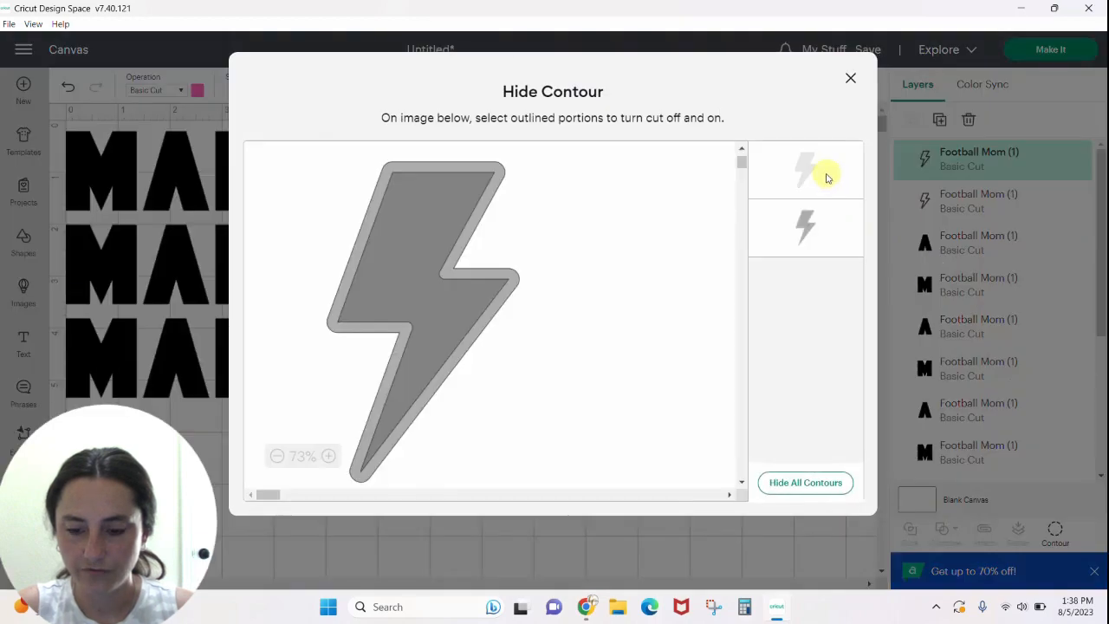
pyautogui.click(806, 168)
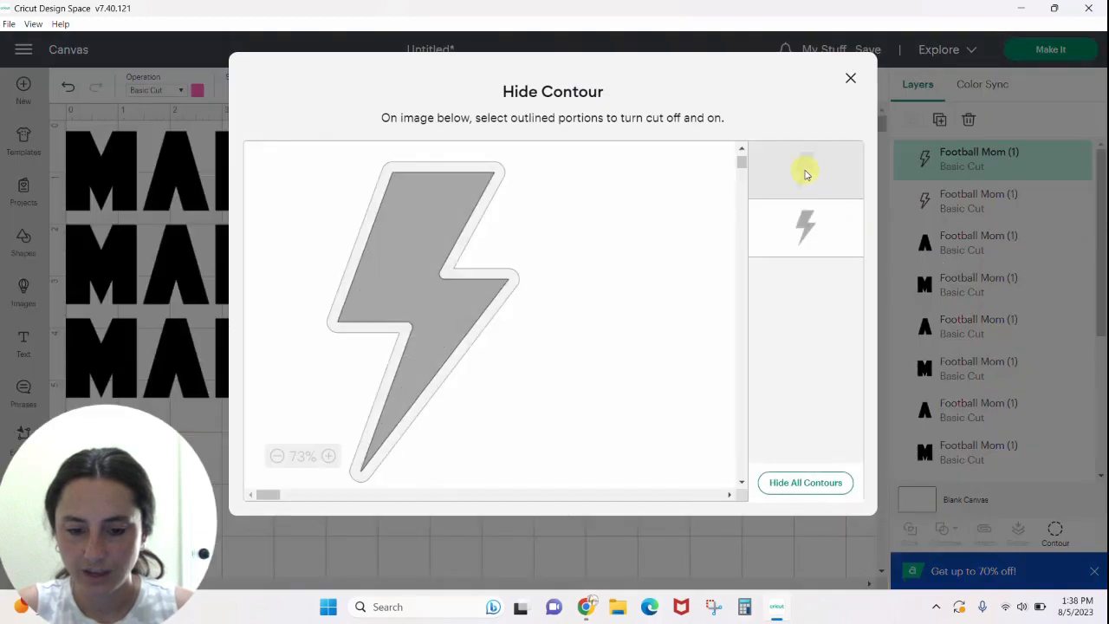
pyautogui.click(850, 77)
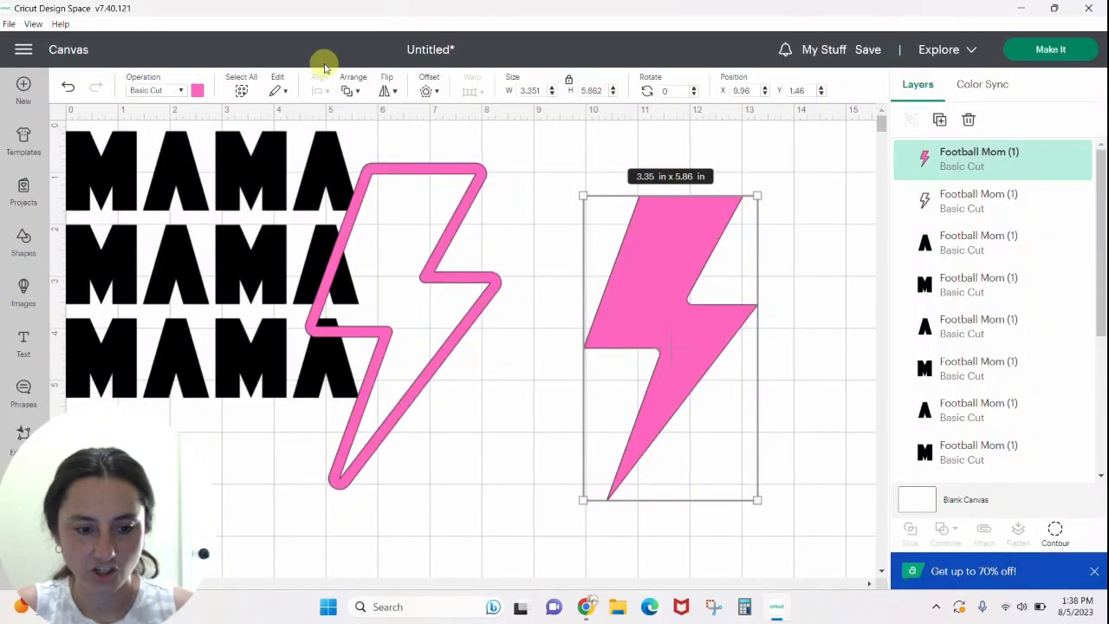
# - Color the solid lightning bolt blue and move the pink outlined bolt off the letters to frame it
pyautogui.click(197, 91)
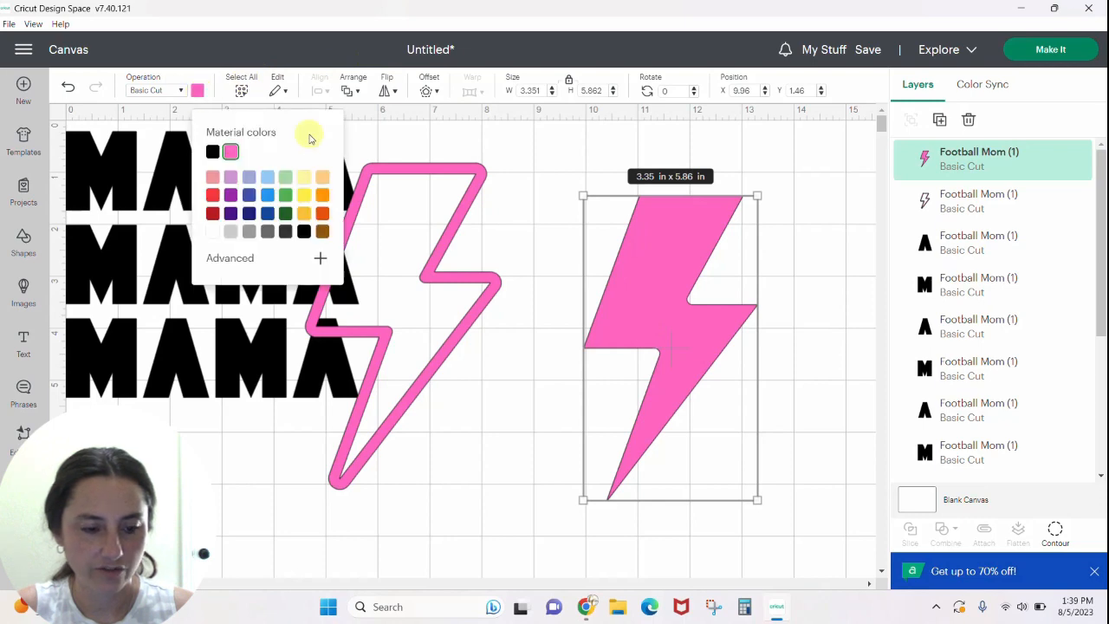
pyautogui.click(267, 195)
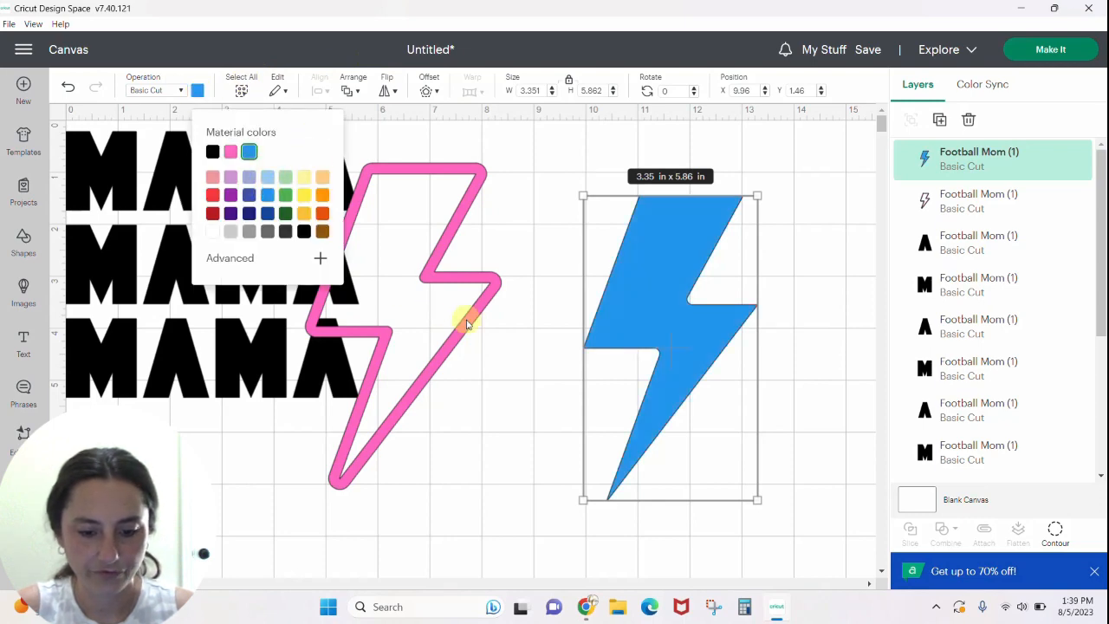
pyautogui.moveTo(470, 317); pyautogui.dragTo(733, 340)
pyautogui.click(503, 344)
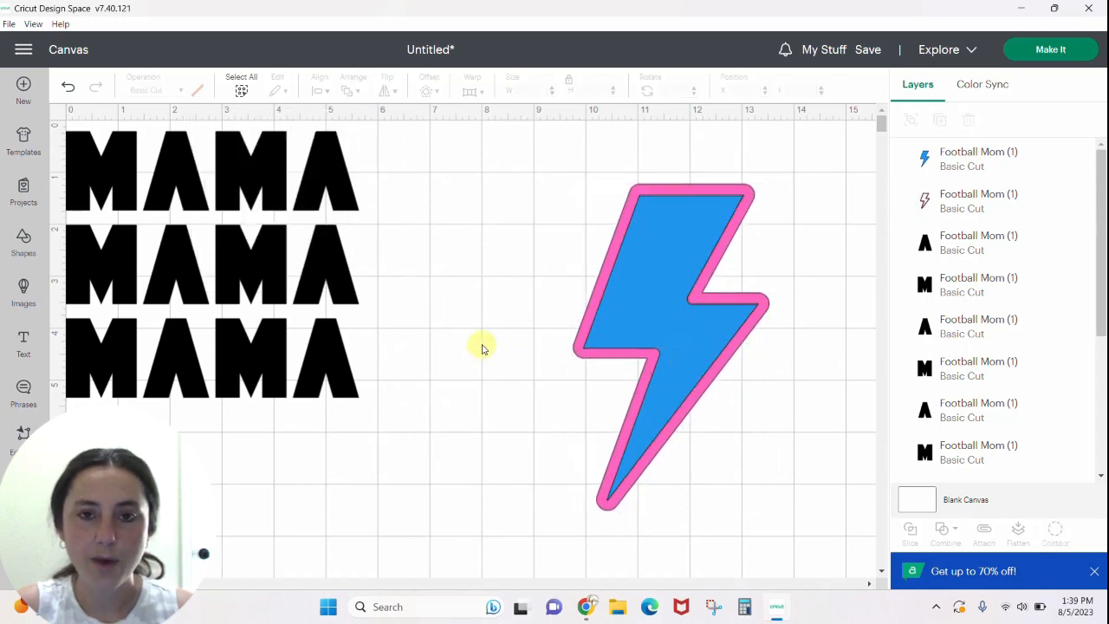